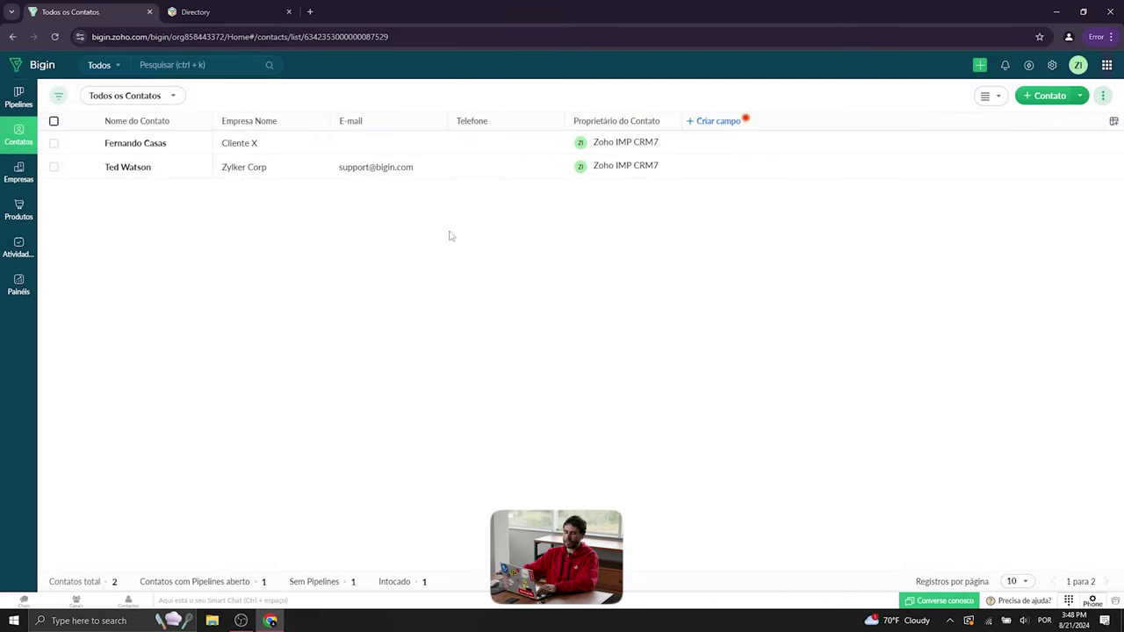
# - Dismiss the Importar Contatos tour popup to reveal the Todos os Contatos list
pyautogui.click(854, 180)
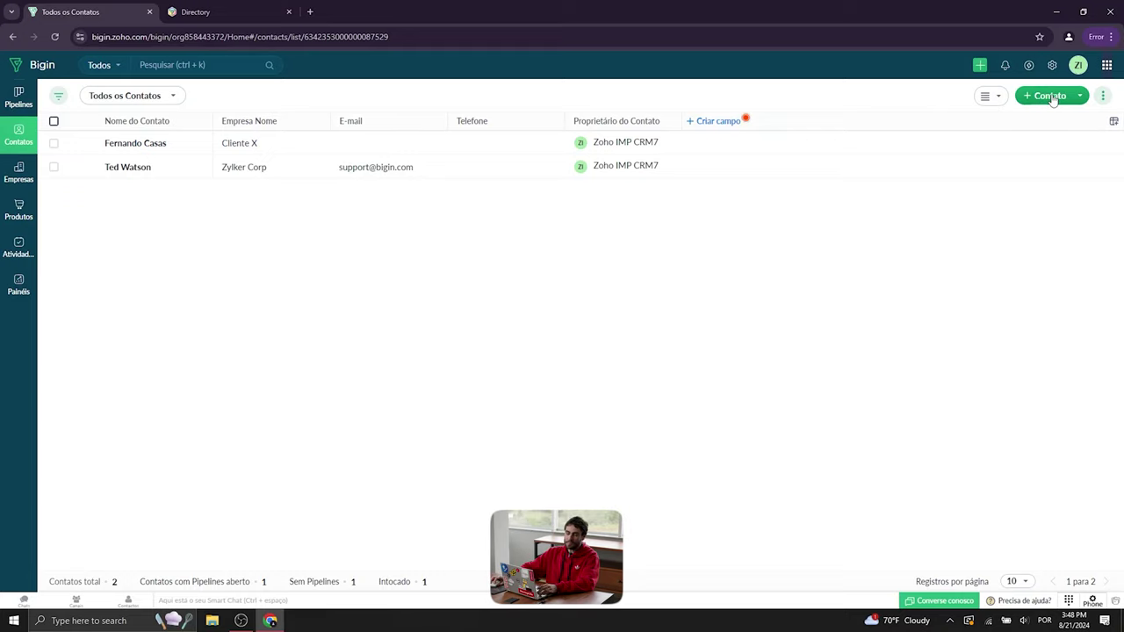
# - Open the Cliente X company record's Contatos tab and start a new contact for it
pyautogui.click(16, 175)
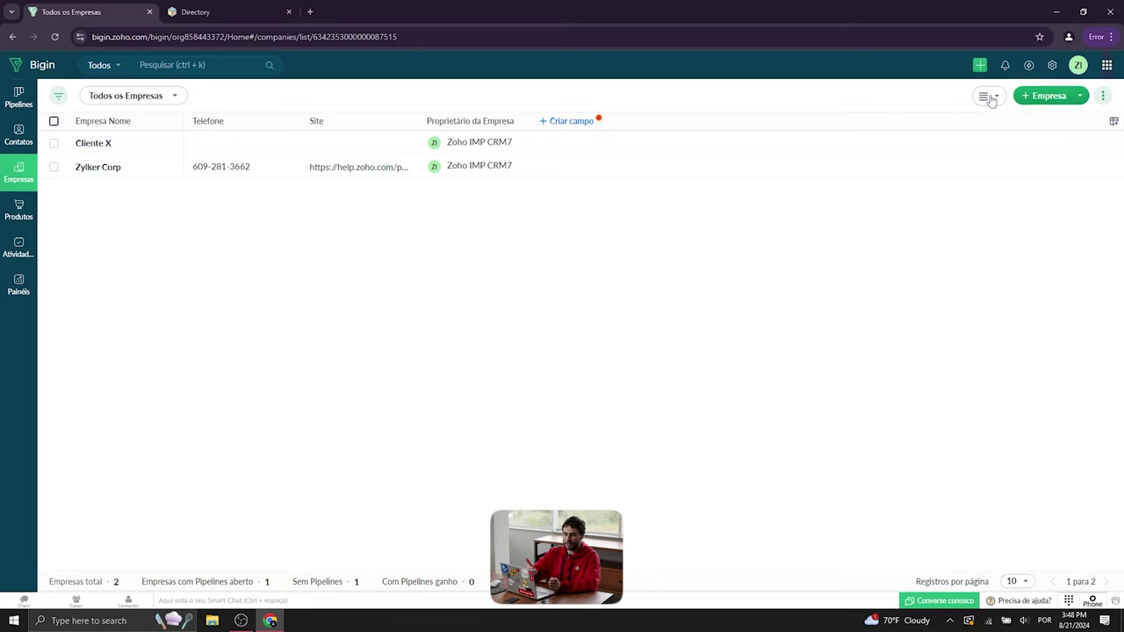
pyautogui.click(101, 146)
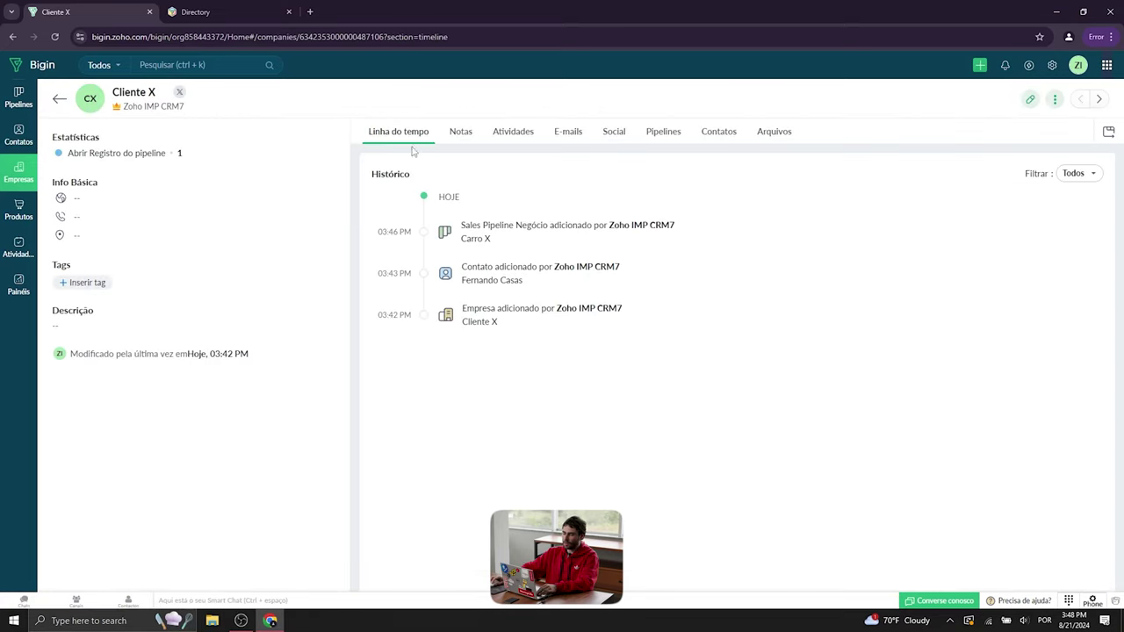
pyautogui.click(728, 136)
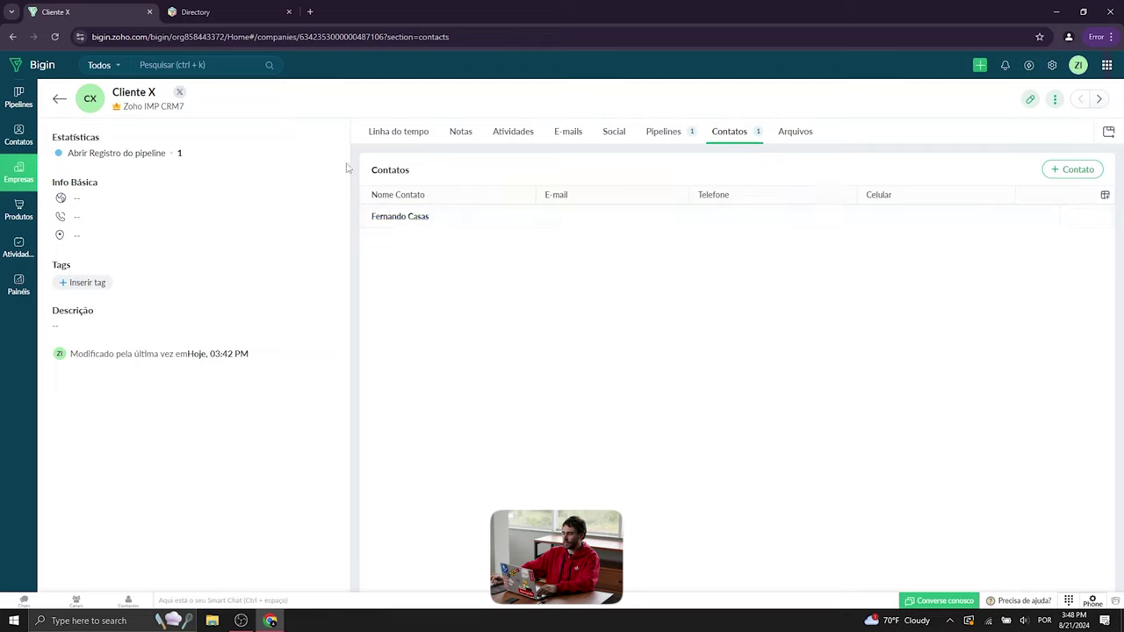
pyautogui.click(1034, 170)
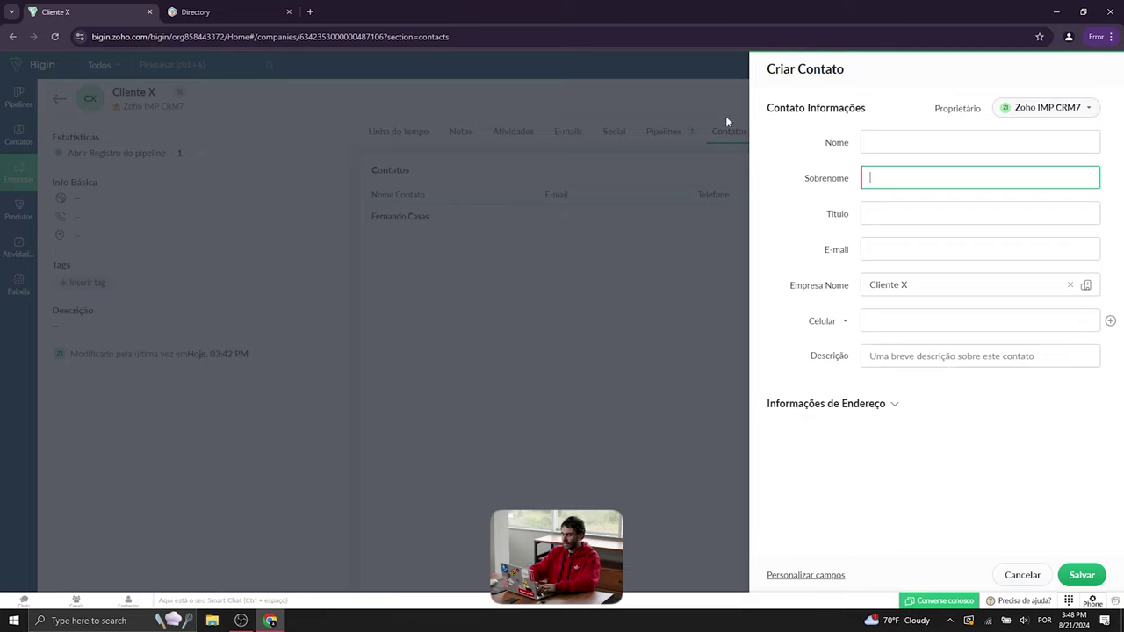
# - Enter the contact's first name and the job title Gerente
pyautogui.click(923, 134)
pyautogui.write('Barbara')
pyautogui.click(926, 181)
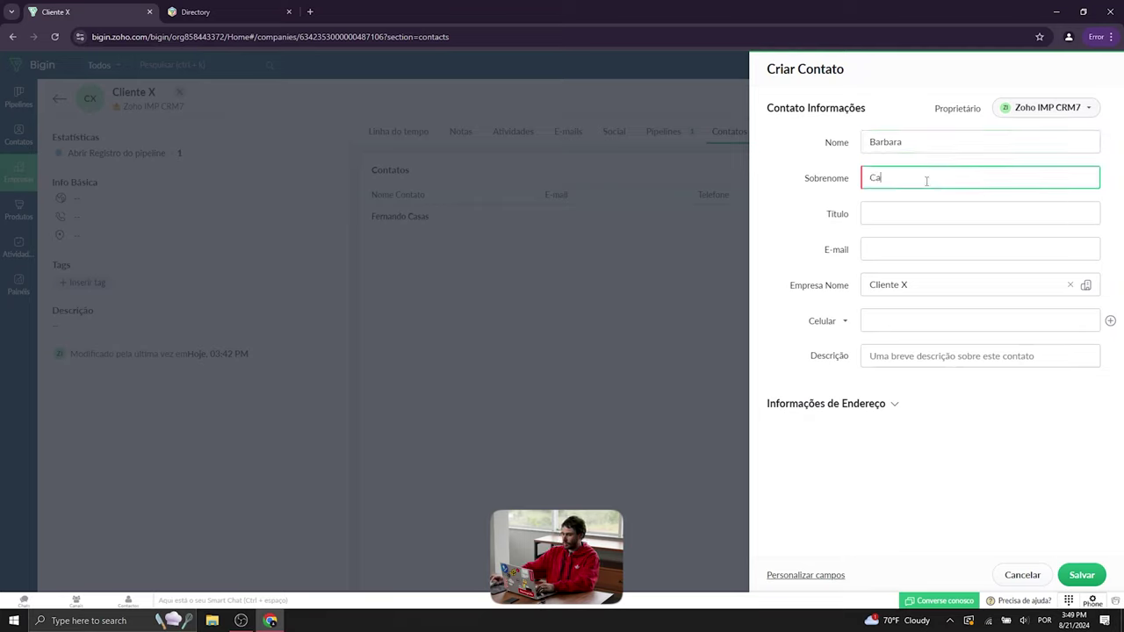
pyautogui.click(908, 214)
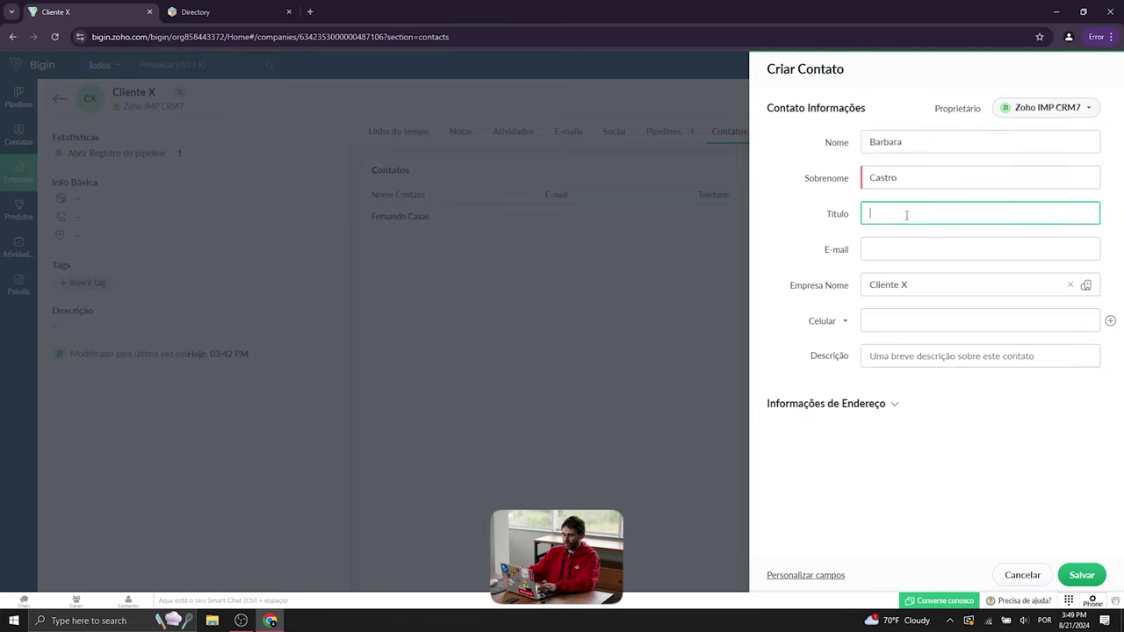
pyautogui.click(908, 245)
pyautogui.click(907, 212)
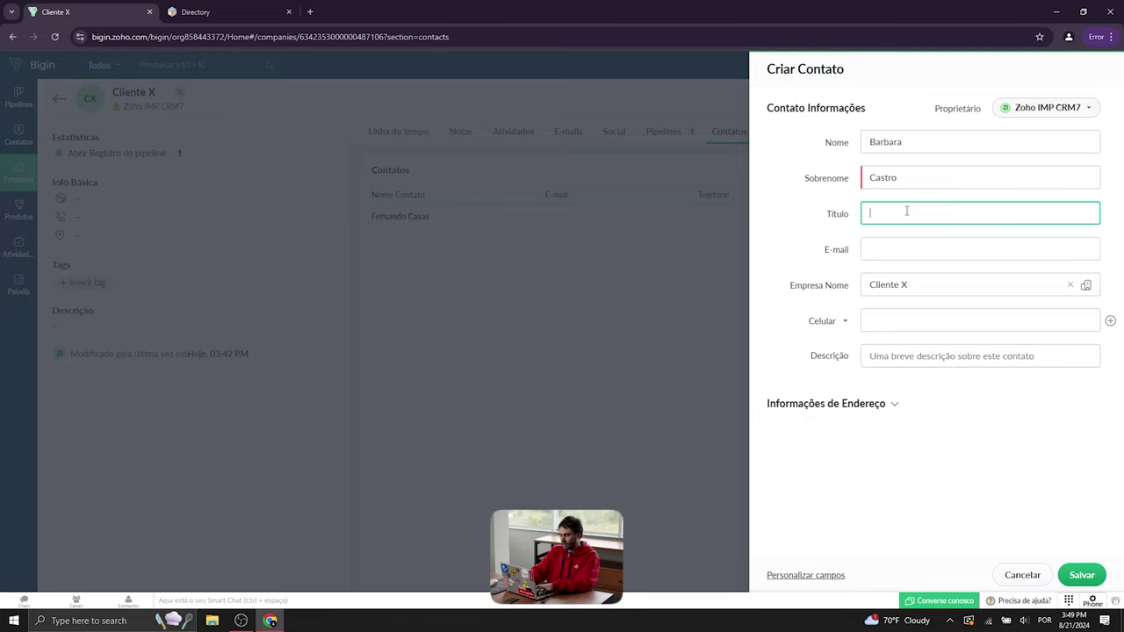
pyautogui.write('Gerente')
# - Fill in the contact's e-mail address and mobile number, then save the contact
pyautogui.click(930, 240)
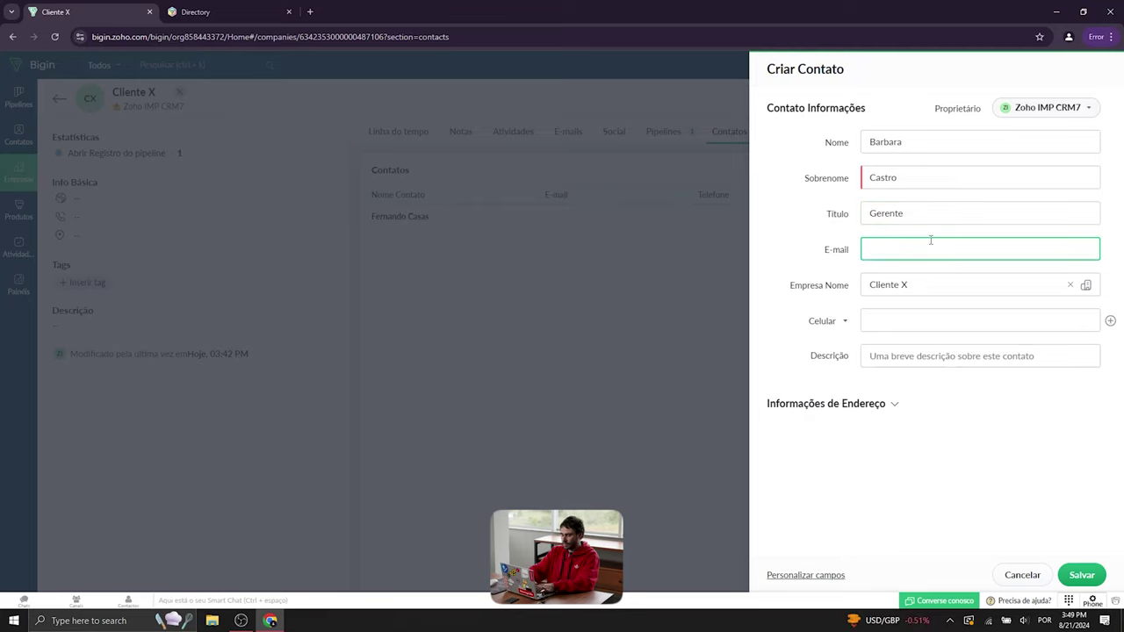
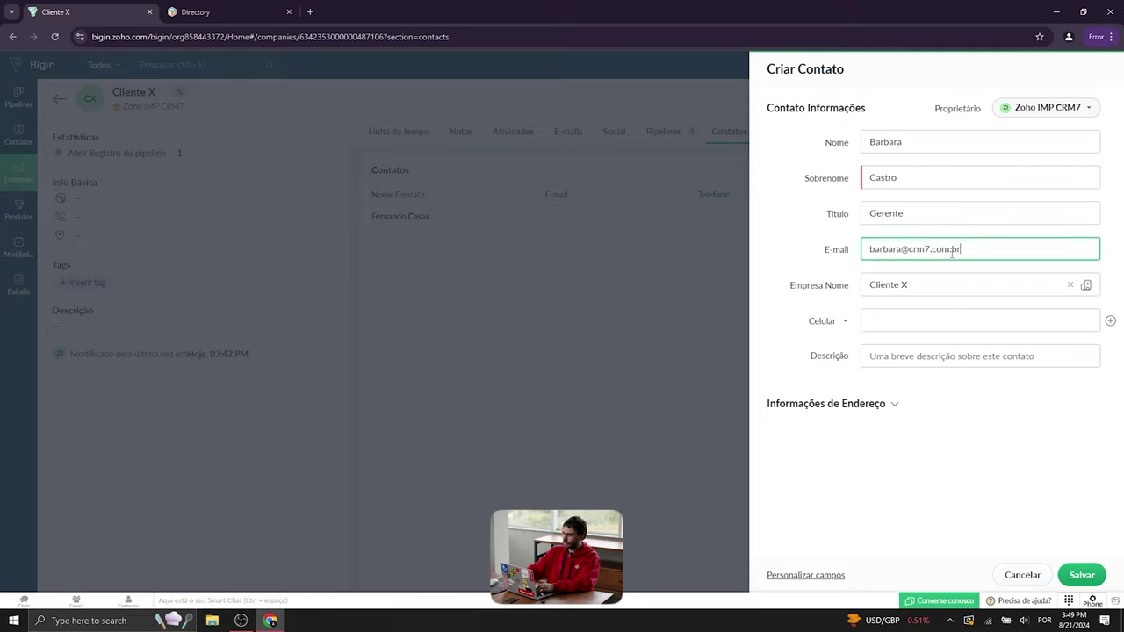
pyautogui.click(911, 287)
pyautogui.click(898, 321)
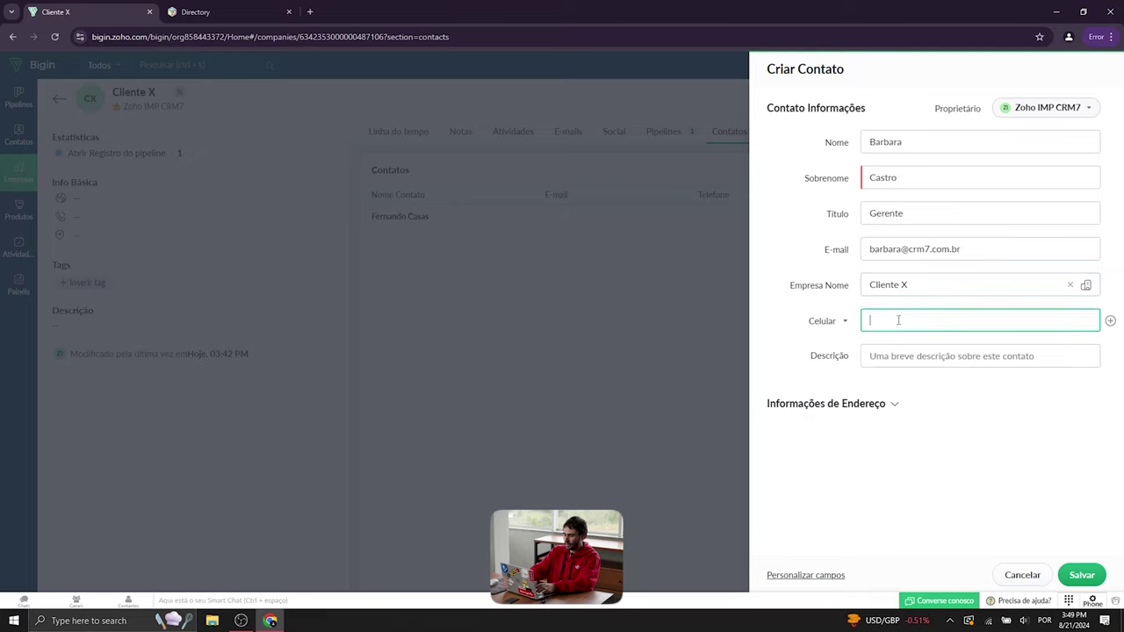
pyautogui.click(922, 530)
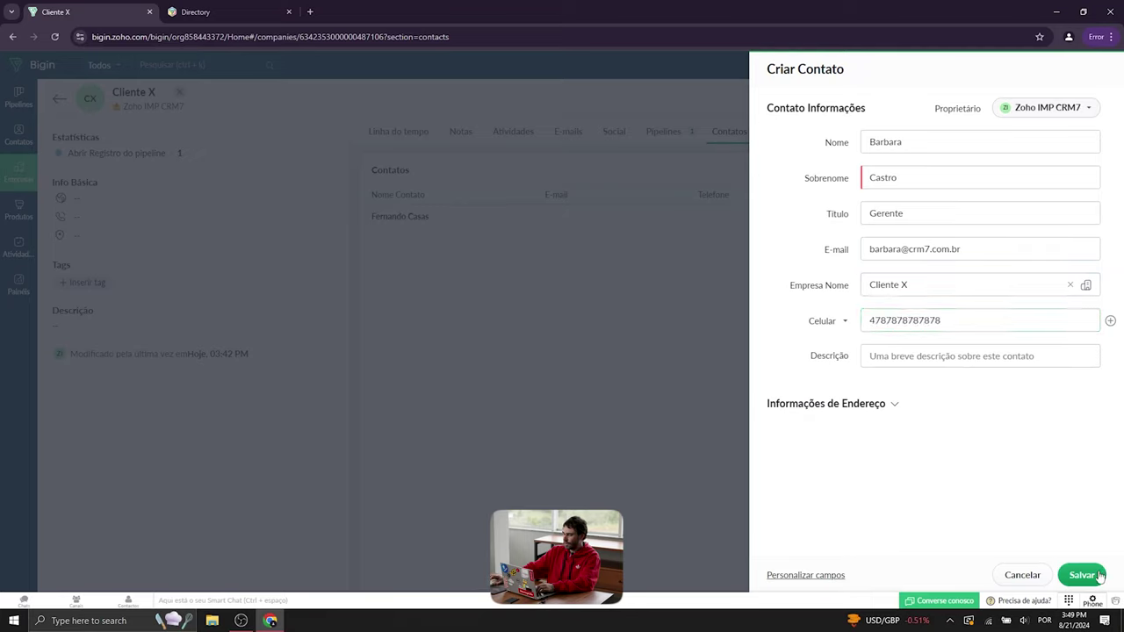
pyautogui.click(853, 403)
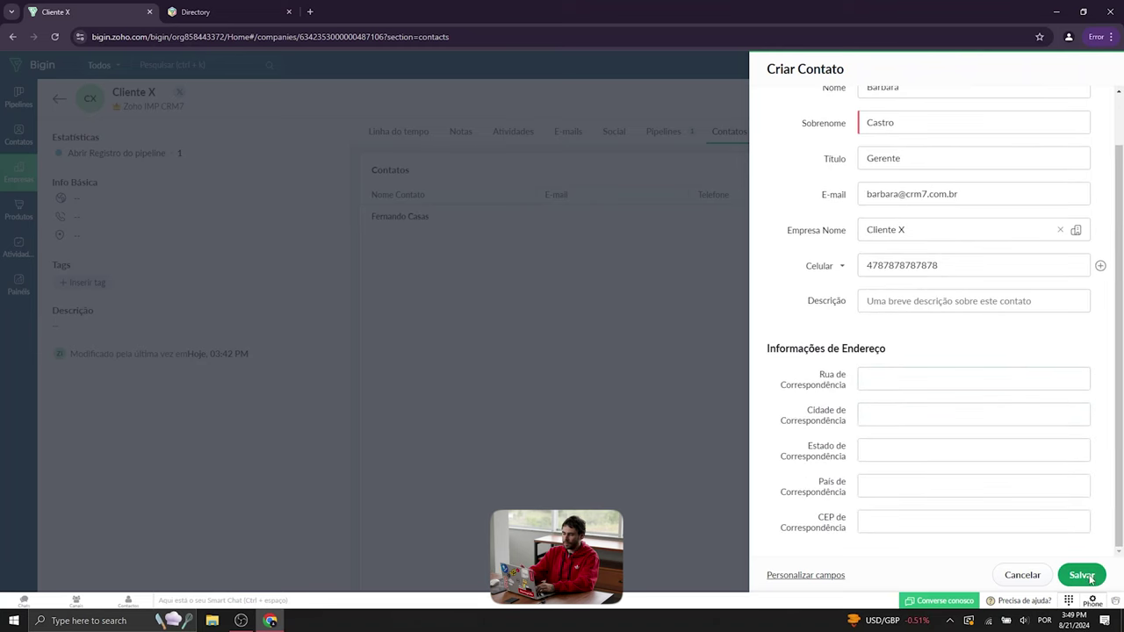
pyautogui.click(1089, 578)
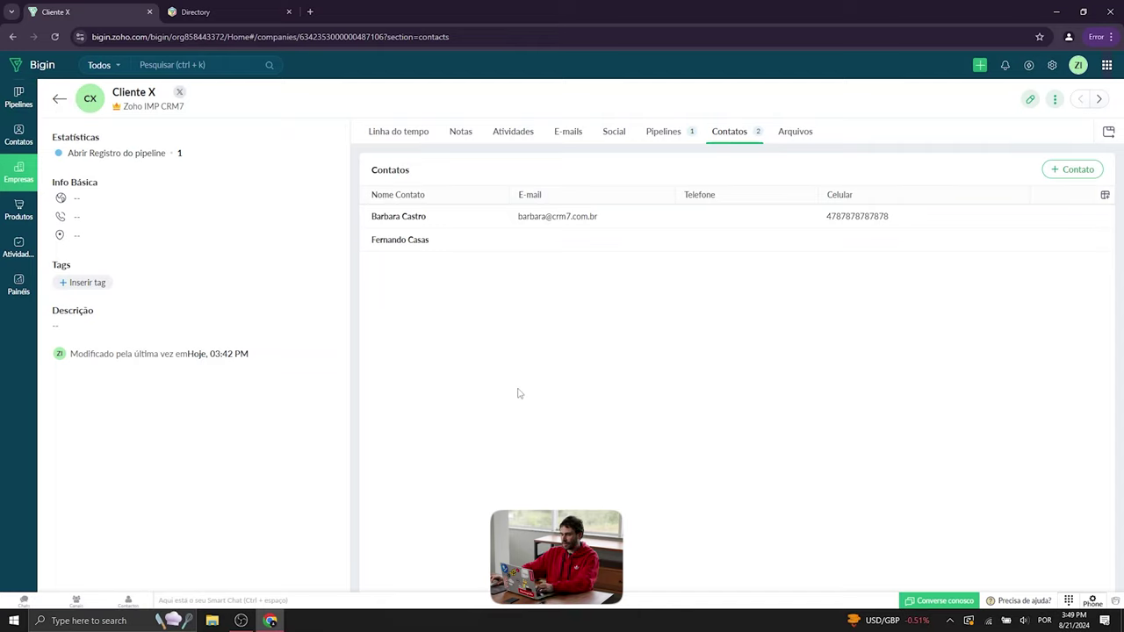
# - Show Cliente X's deals (Carro X, 130 000,00 R$) on the Pipelines tab and begin a new deal
pyautogui.click(666, 132)
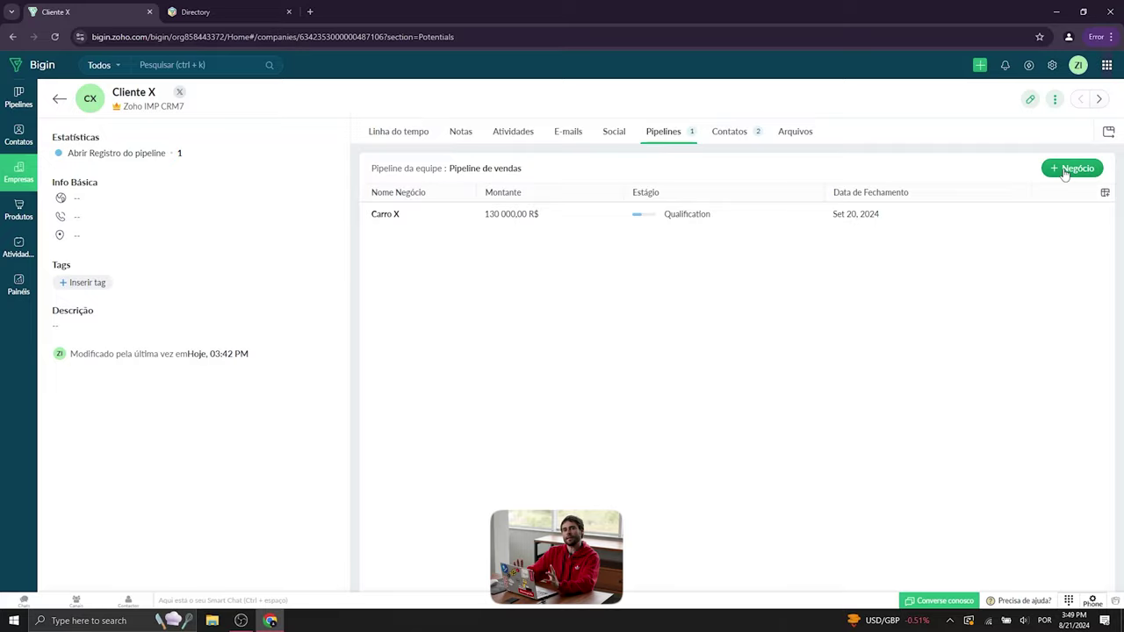
pyautogui.click(1066, 171)
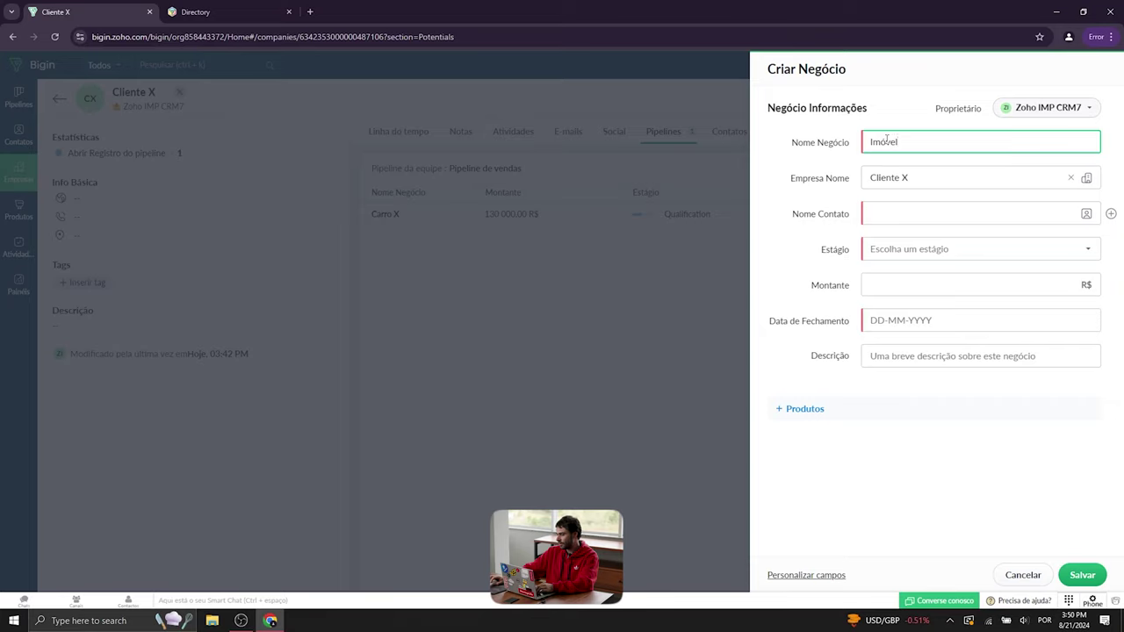
# - Name the deal Imóvel X, link the new contact, and set stage Qualification
pyautogui.click(936, 219)
pyautogui.click(943, 144)
pyautogui.write('X')
pyautogui.click(935, 223)
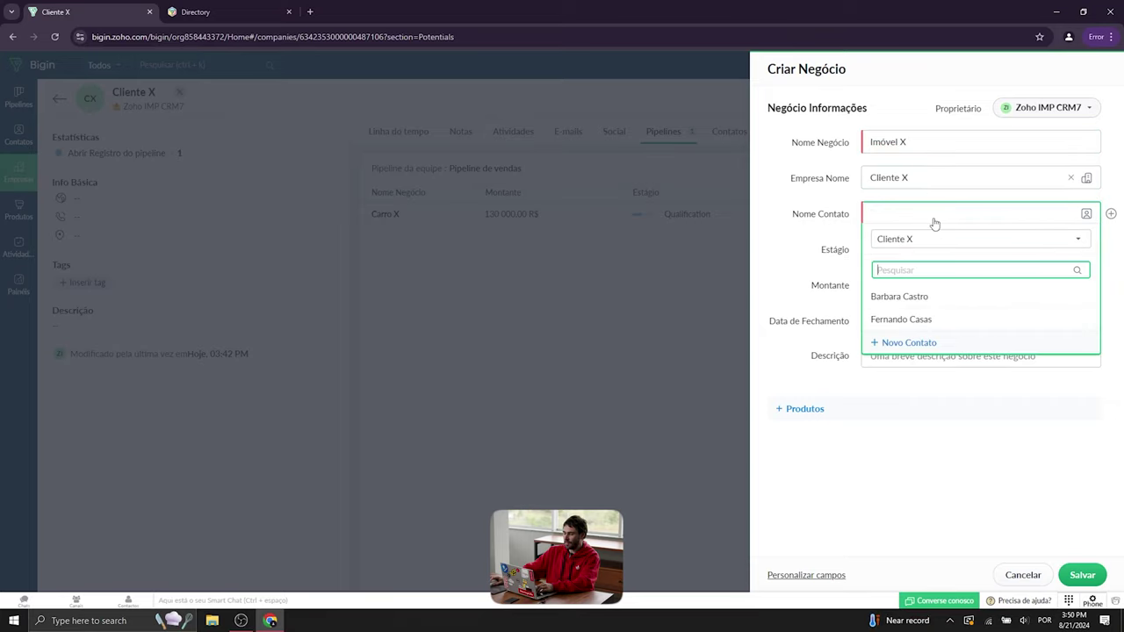
pyautogui.click(918, 296)
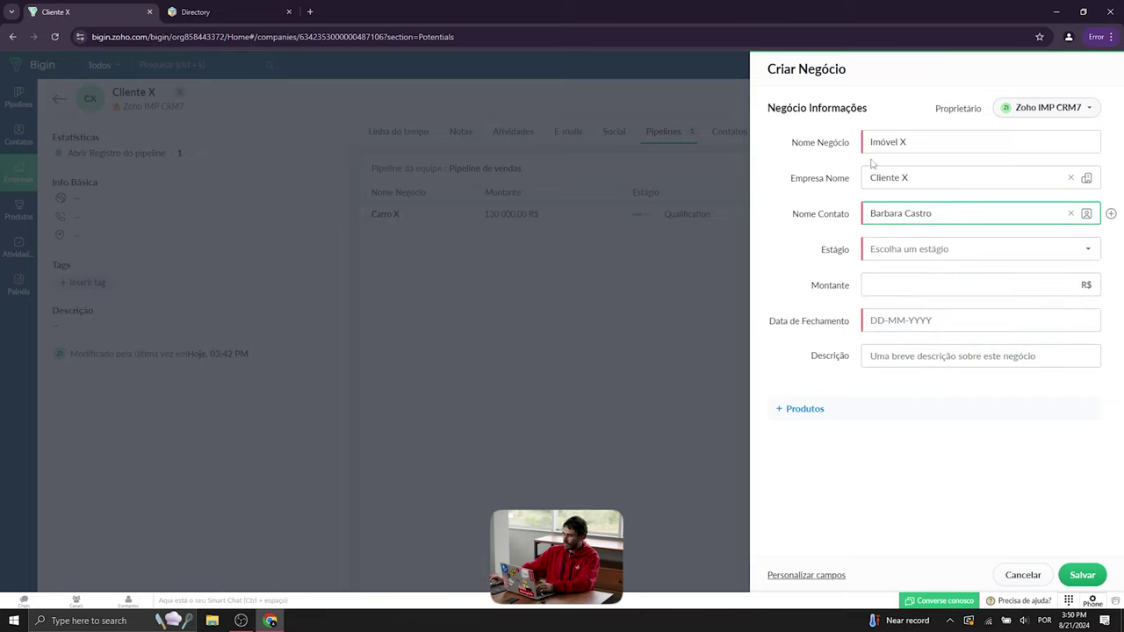
pyautogui.click(919, 257)
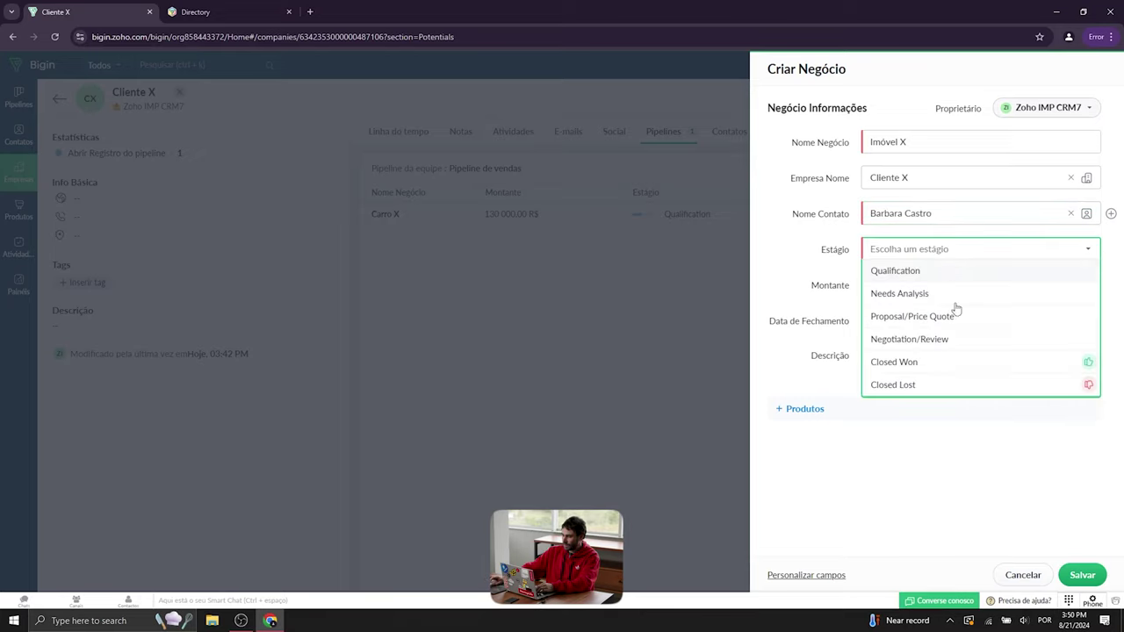
pyautogui.click(945, 278)
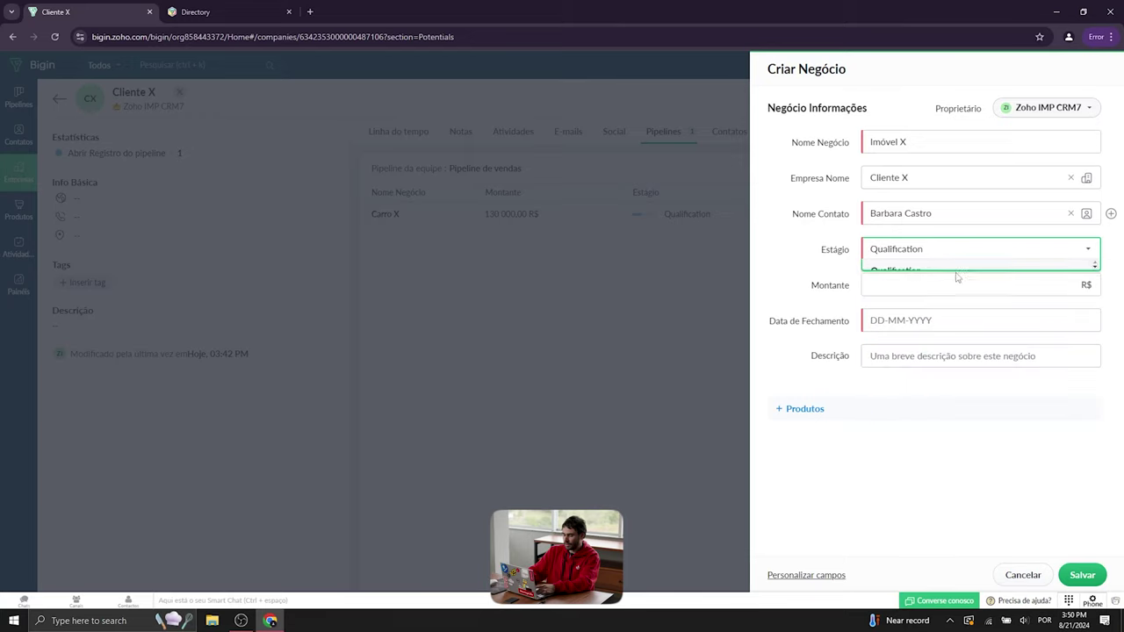
# - Set the amount to 800000 and closing date to 31-12-2024, then save the deal
pyautogui.click(967, 287)
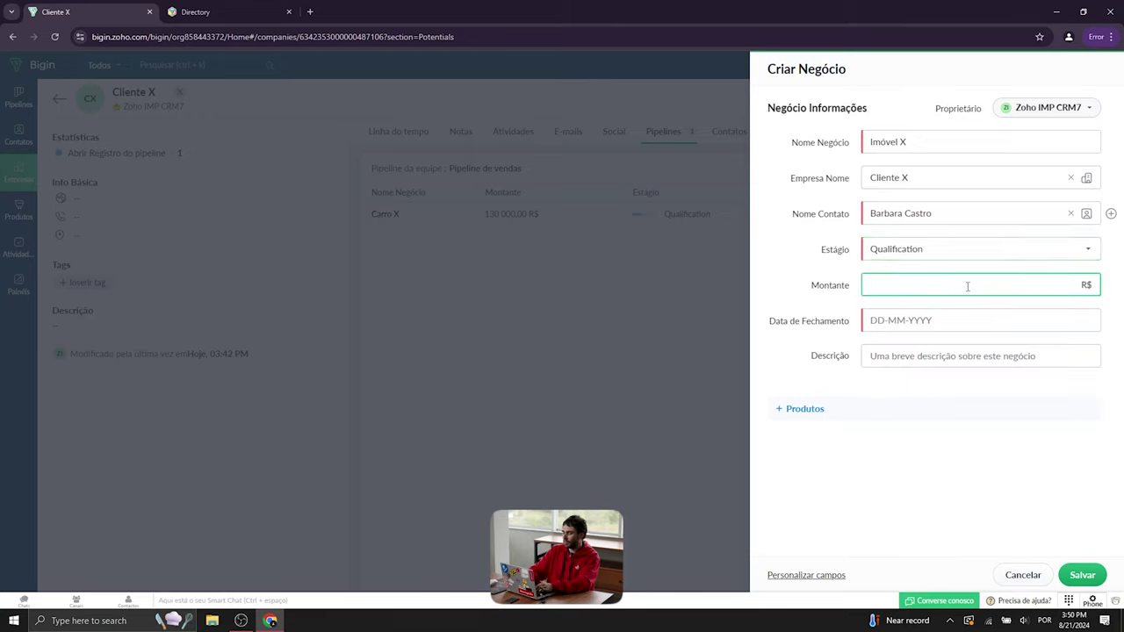
pyautogui.write('800000')
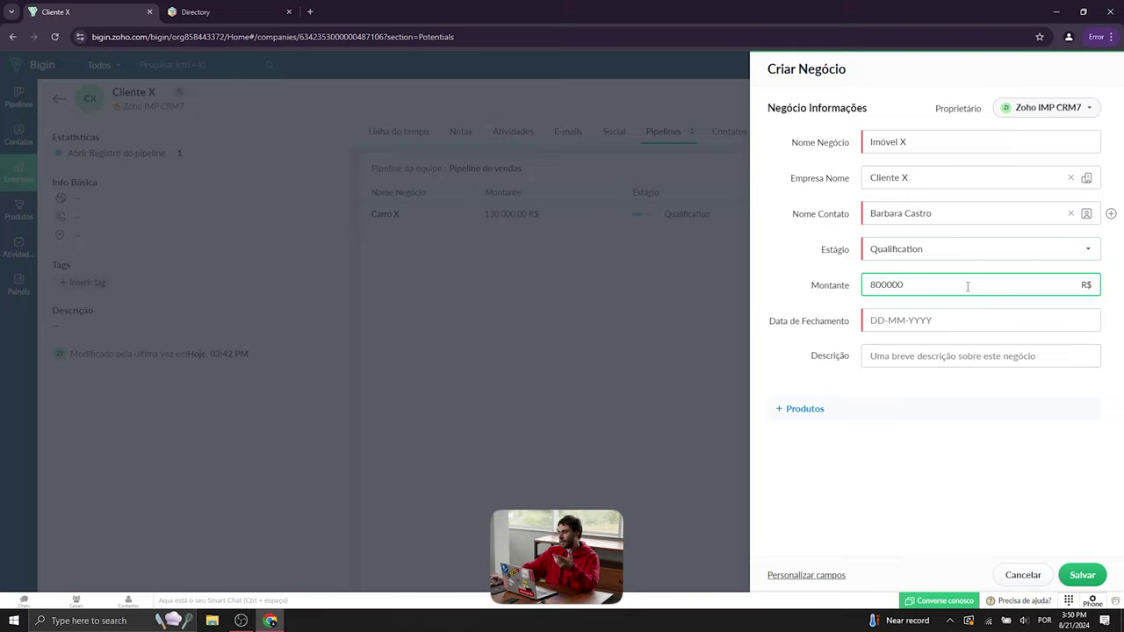
pyautogui.click(935, 323)
pyautogui.click(1010, 350)
pyautogui.click(1010, 350)
pyautogui.click(1010, 350)
pyautogui.click(1010, 350)
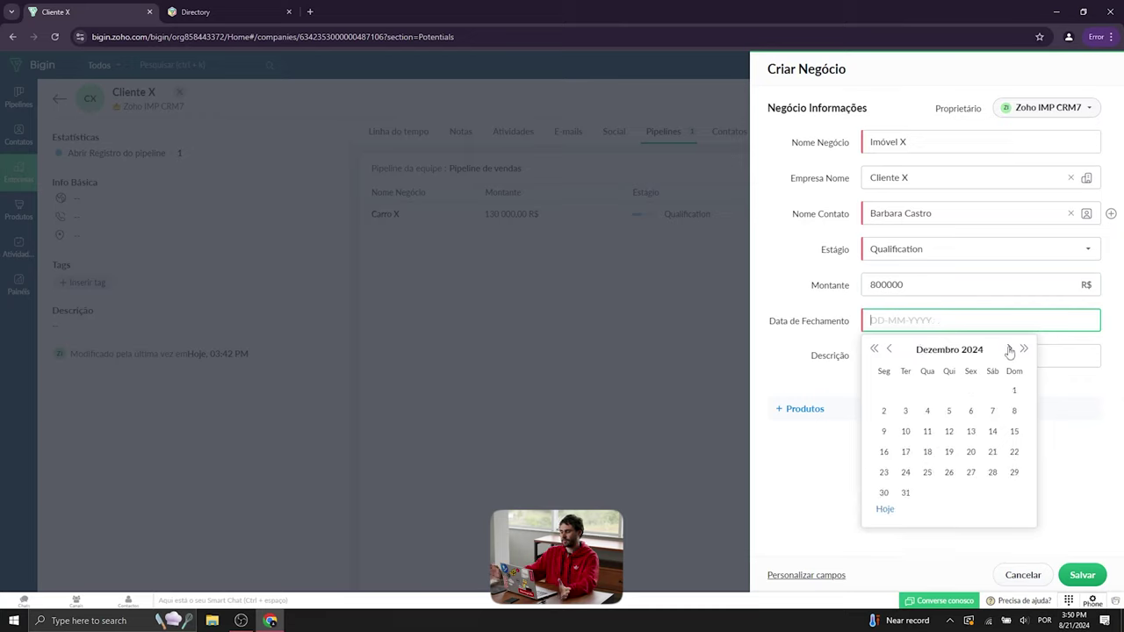
pyautogui.click(905, 492)
pyautogui.click(928, 356)
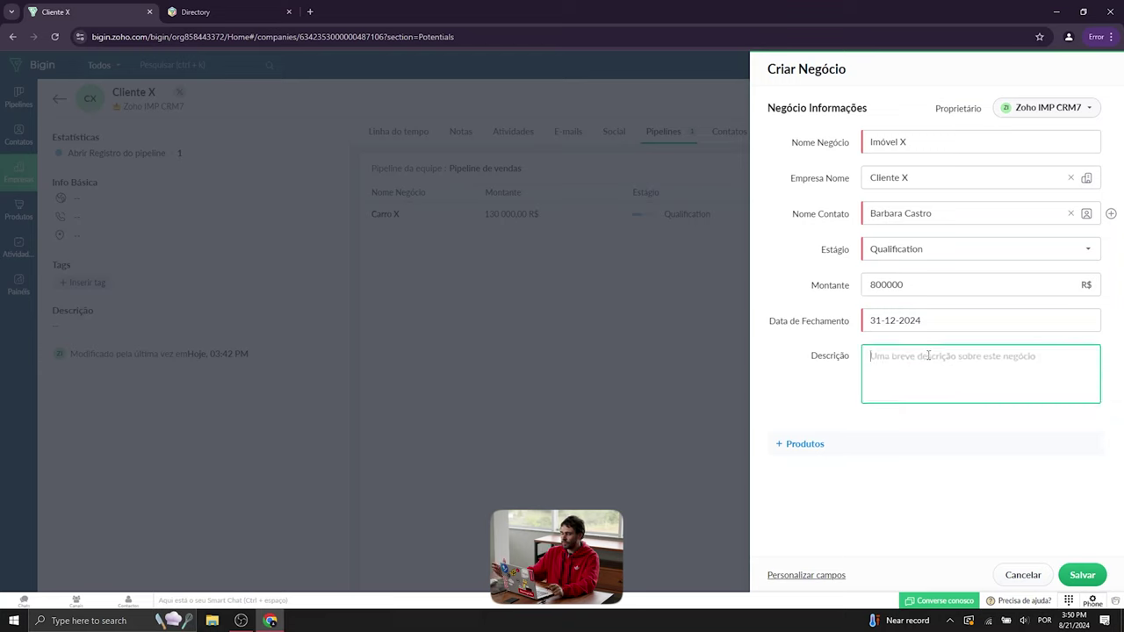
pyautogui.click(1090, 576)
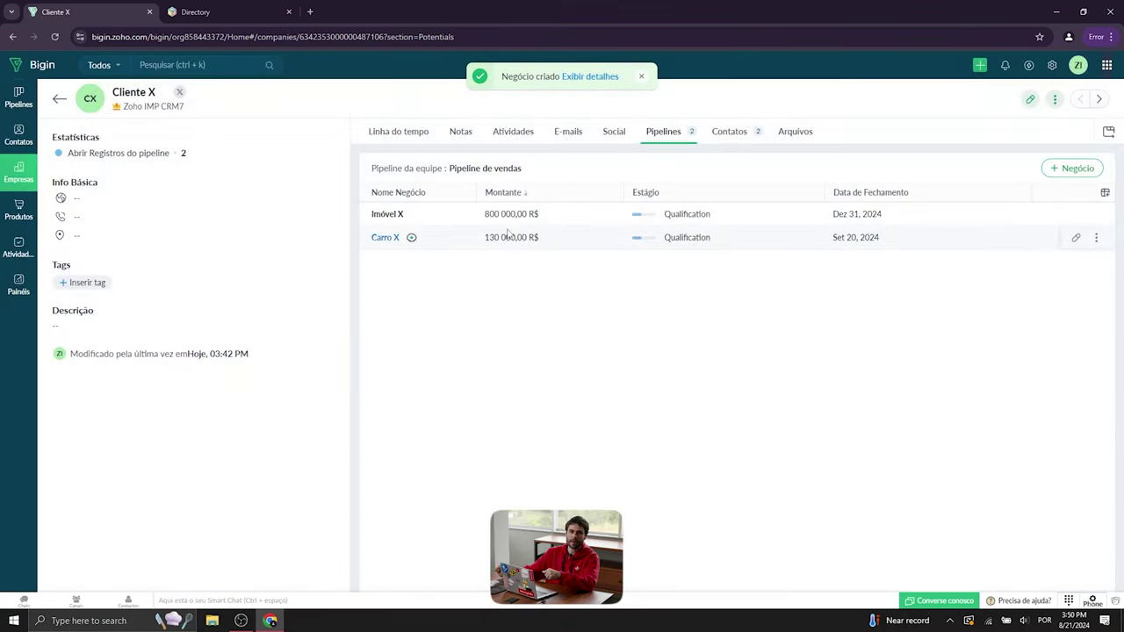
# - Review the Pipelines kanban board, then open the Empresas list
pyautogui.click(17, 99)
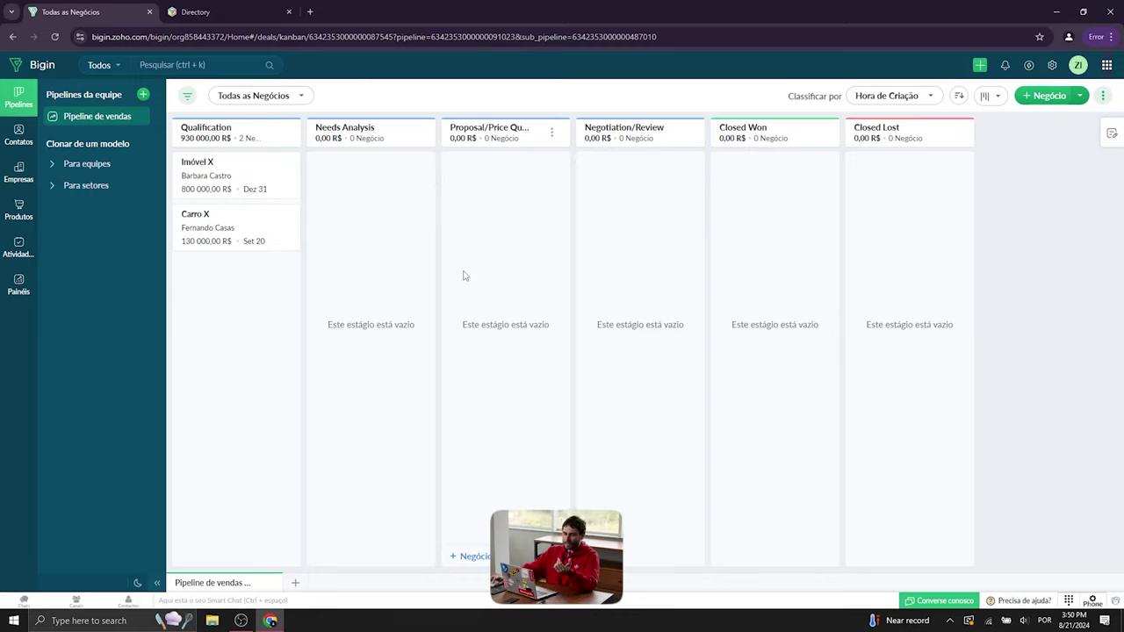
pyautogui.click(17, 172)
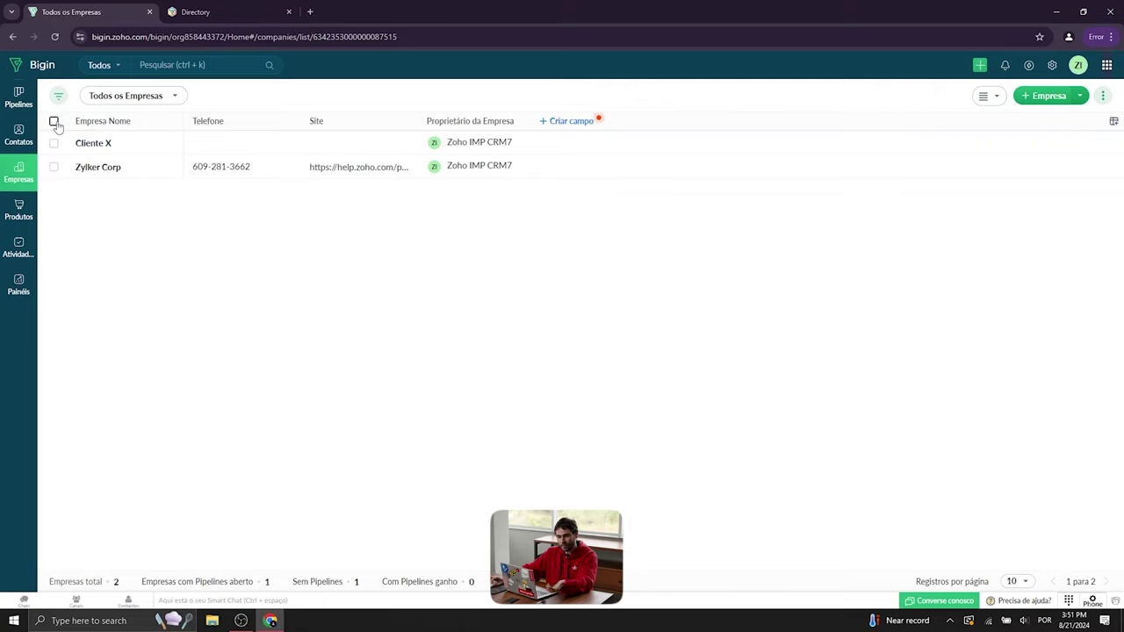
# - Start a bulk field update on both companies, cancel it, deselect them, and open Produtos
pyautogui.click(53, 123)
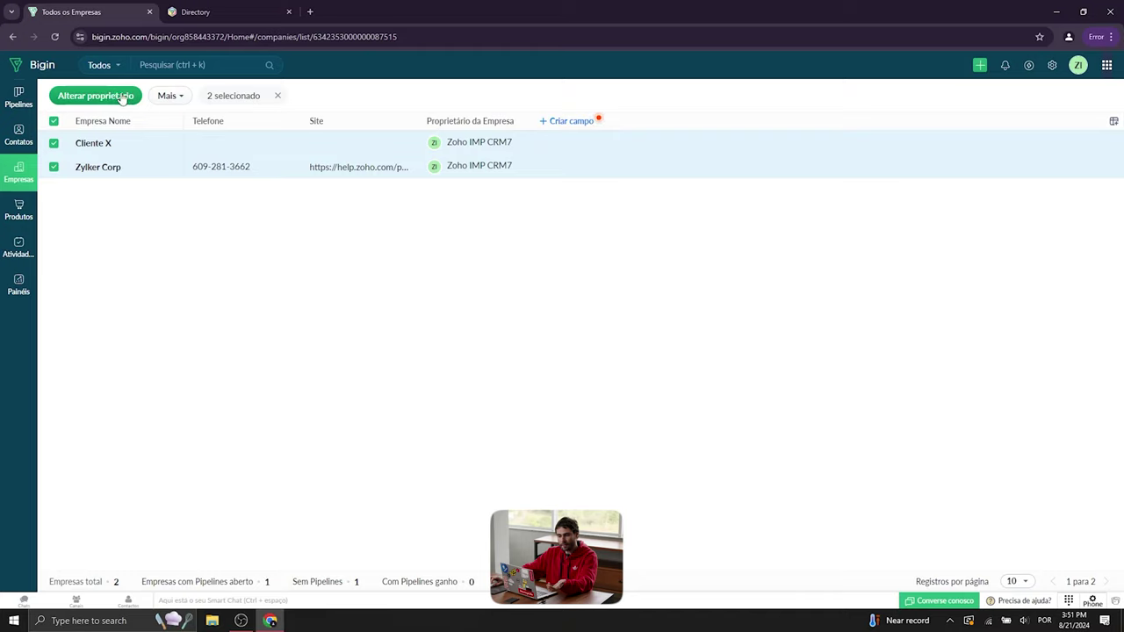
pyautogui.click(171, 96)
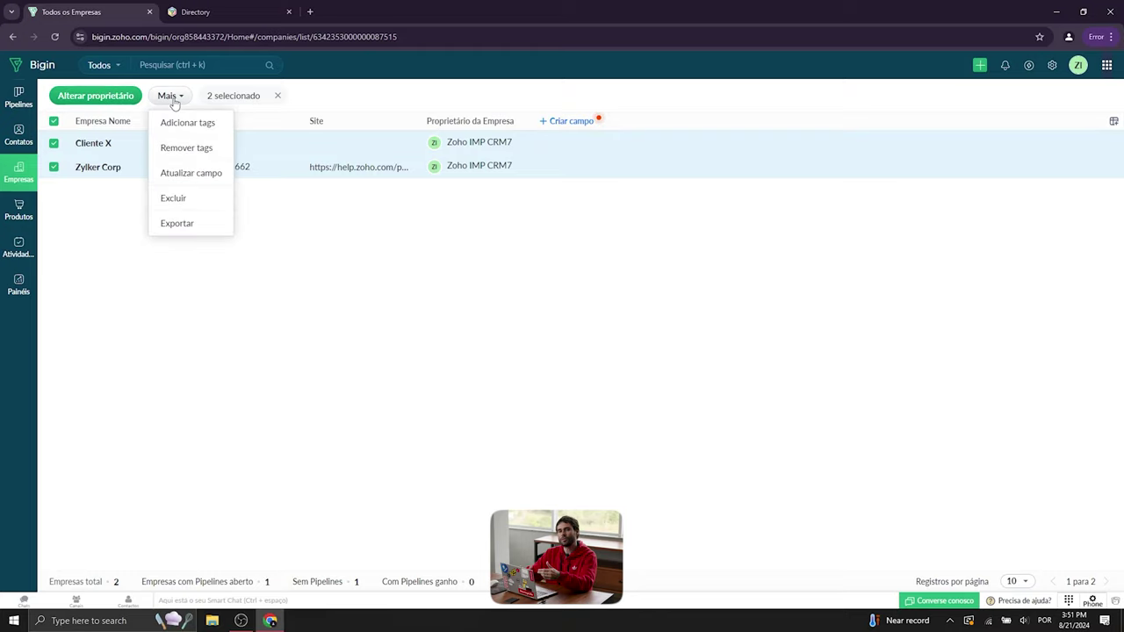
pyautogui.click(206, 181)
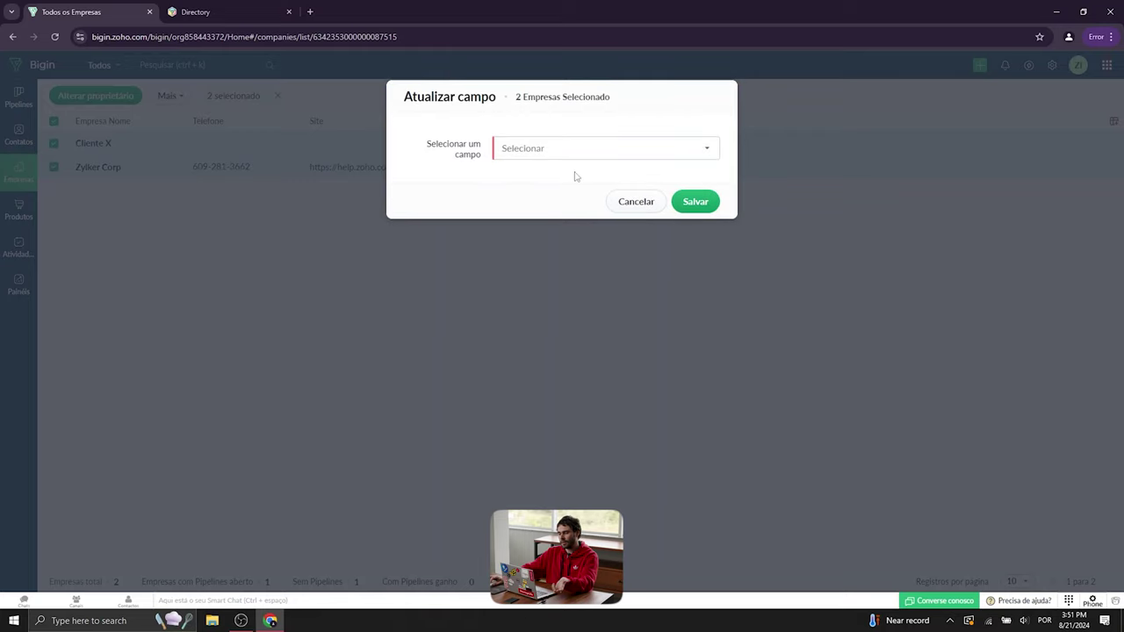
pyautogui.click(570, 147)
pyautogui.moveTo(714, 253); pyautogui.dragTo(713, 254)
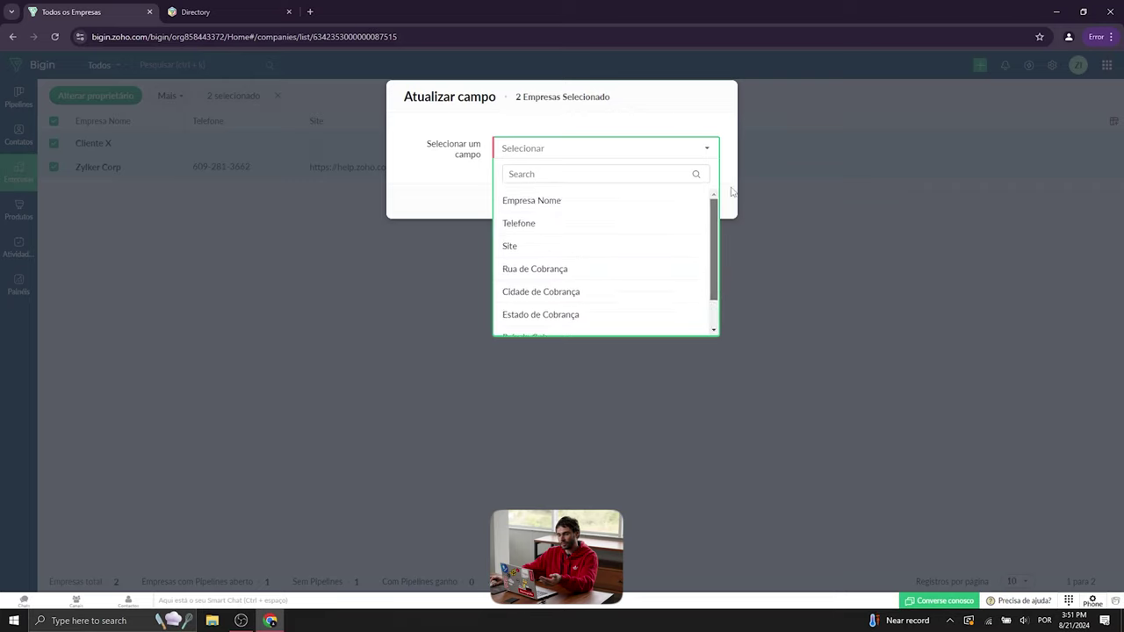
pyautogui.click(657, 126)
pyautogui.click(631, 188)
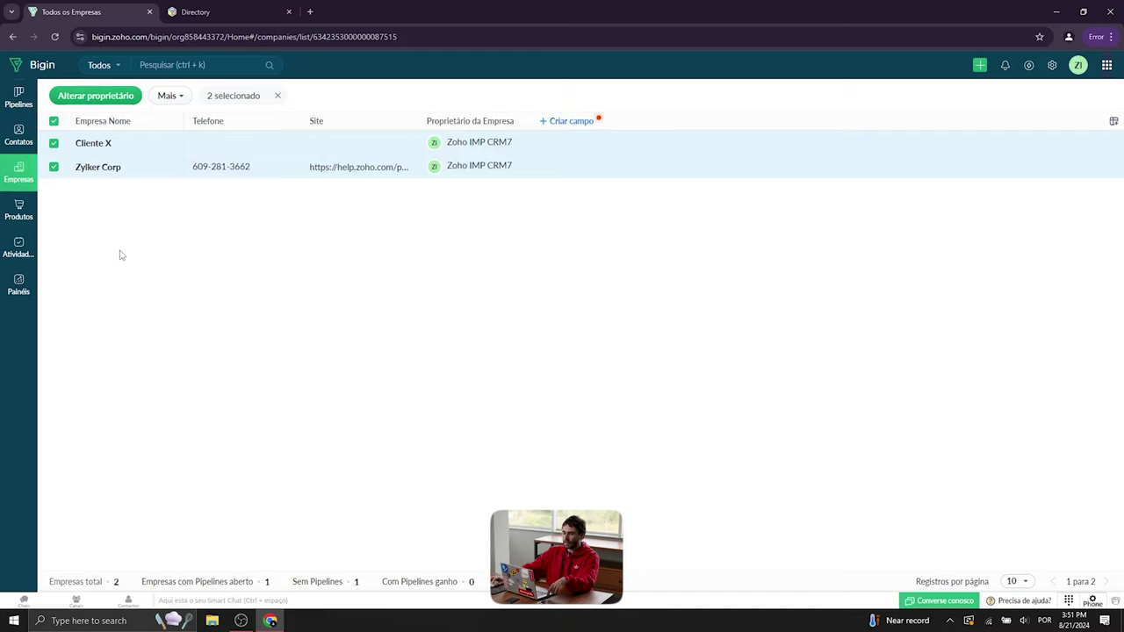
pyautogui.click(53, 122)
pyautogui.click(26, 211)
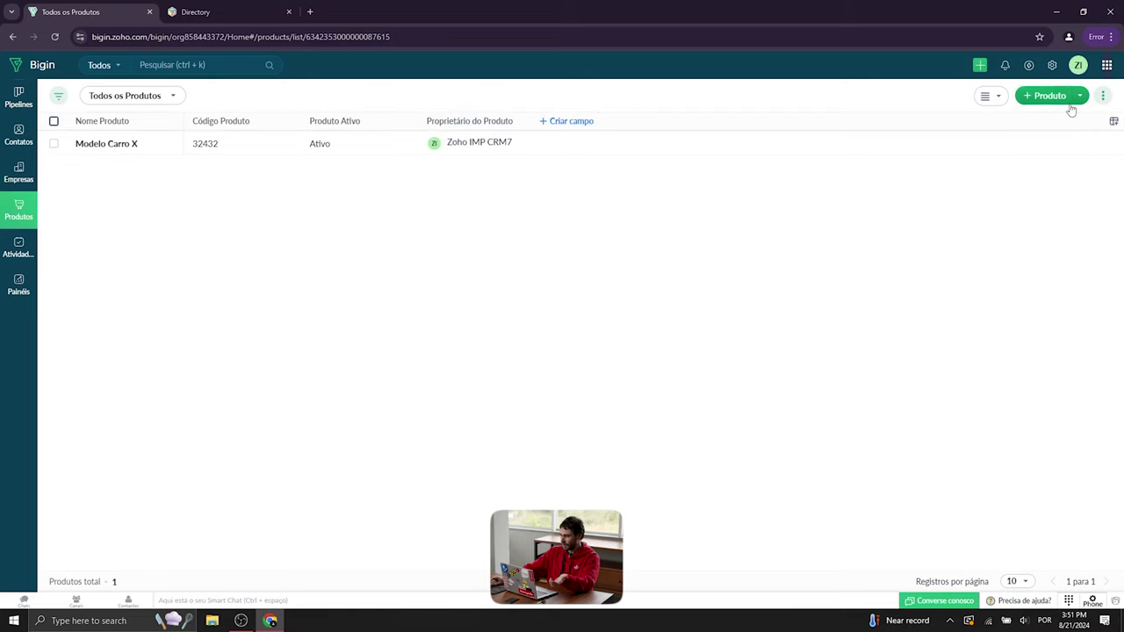
# - Show the Produto Categoria, Preço Unitário and Descrição columns and save the layout
pyautogui.click(1112, 121)
pyautogui.click(952, 230)
pyautogui.click(952, 257)
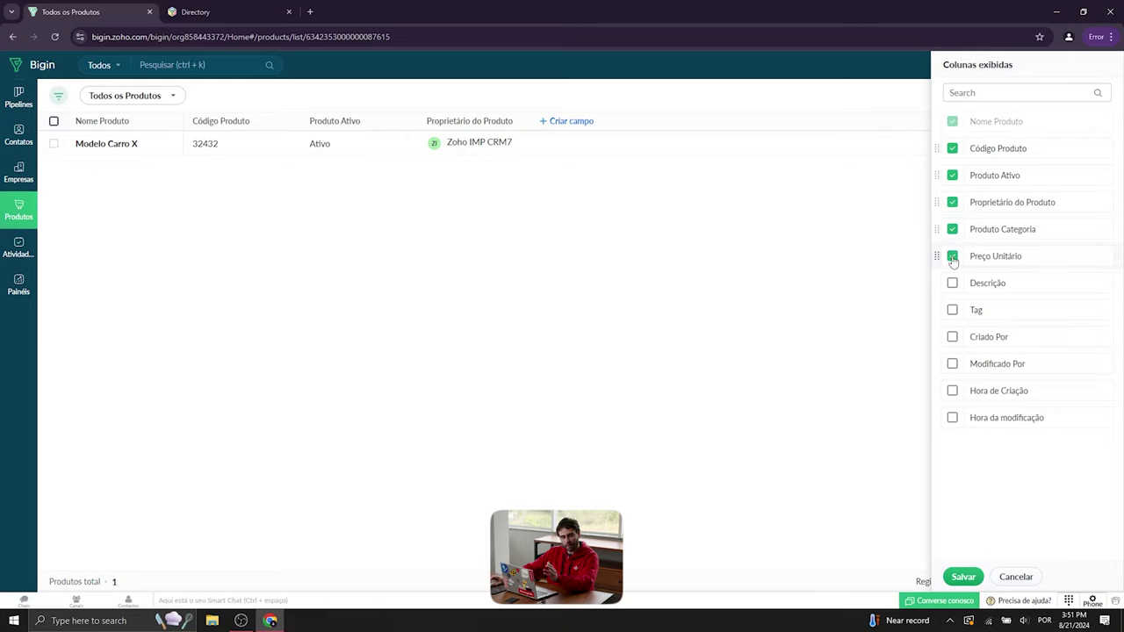
pyautogui.click(952, 283)
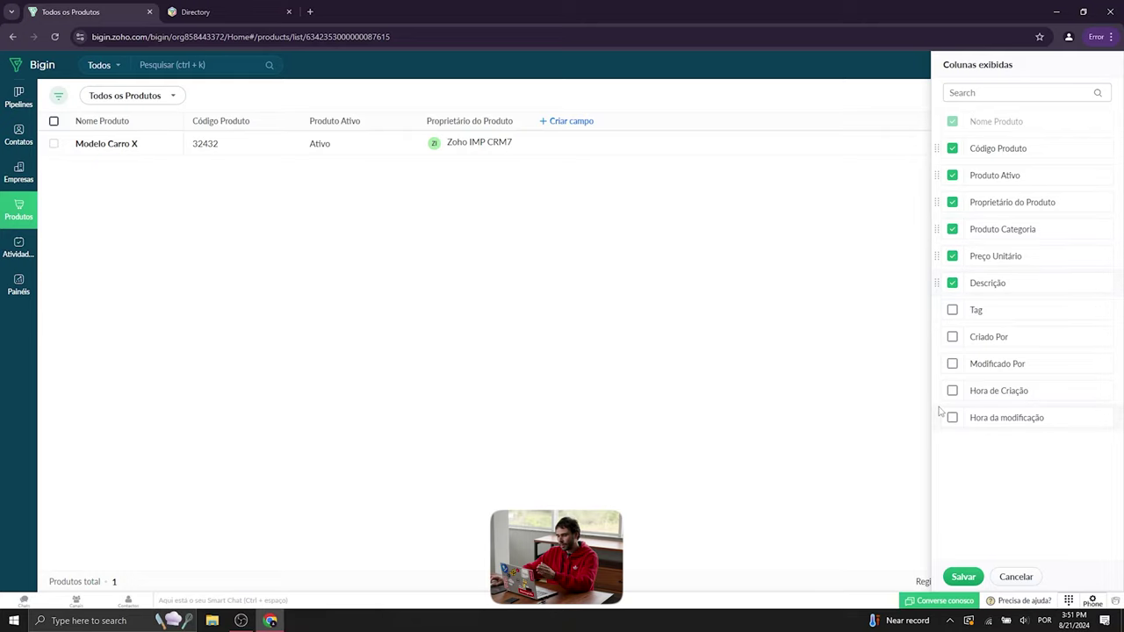
pyautogui.click(964, 576)
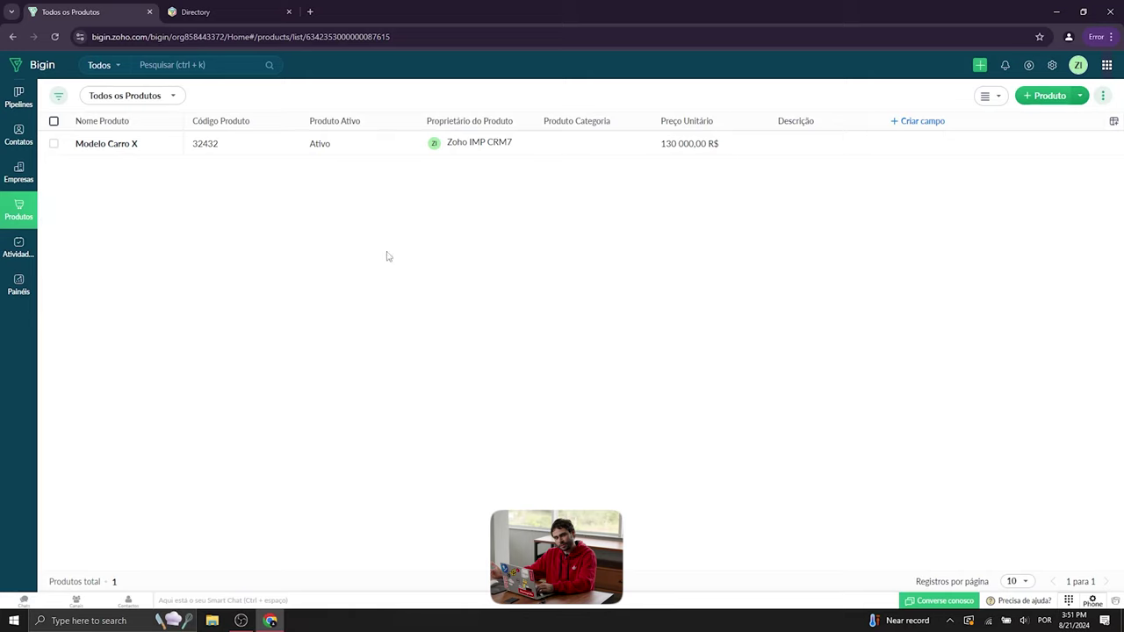
# - Create a required Data-type product field labelled 'Vendendo desde'
pyautogui.click(911, 125)
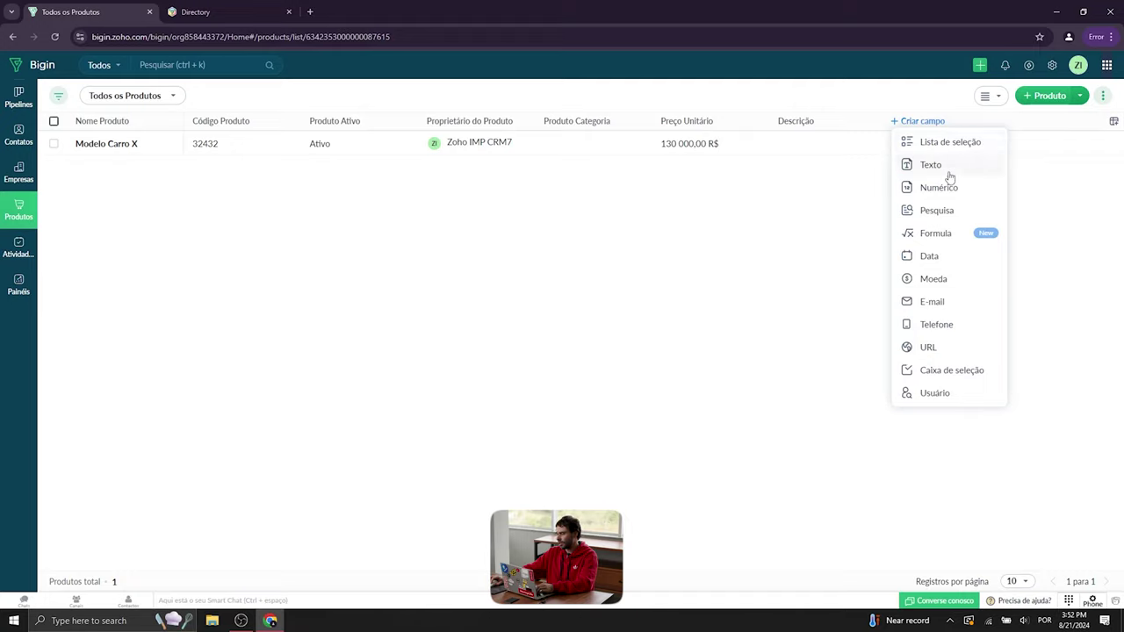
pyautogui.click(941, 260)
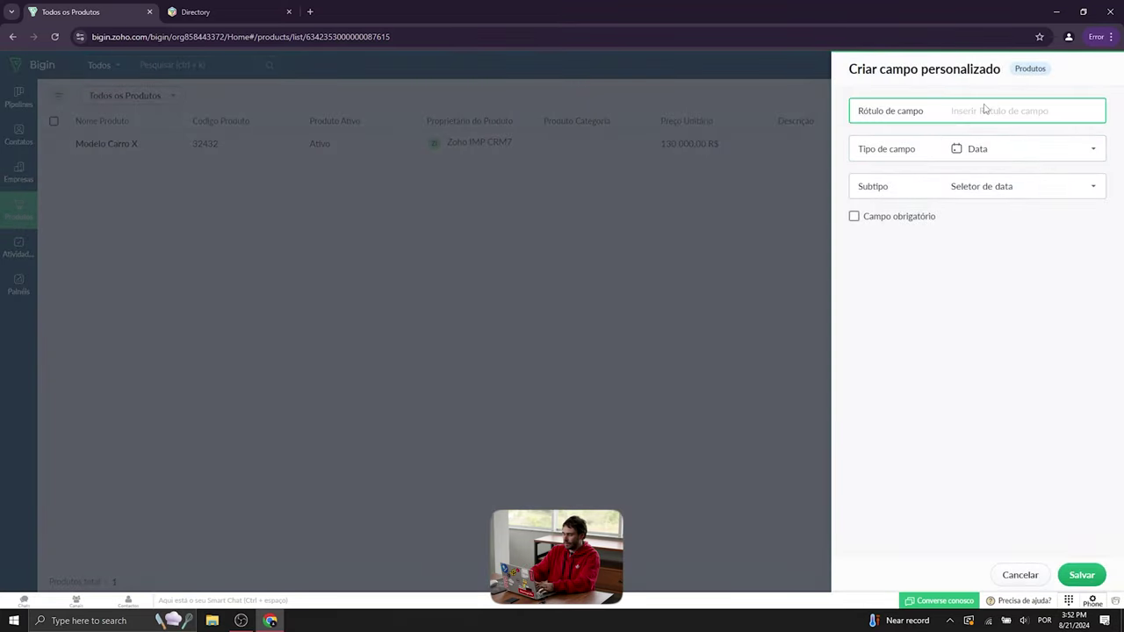
pyautogui.write('Vende')
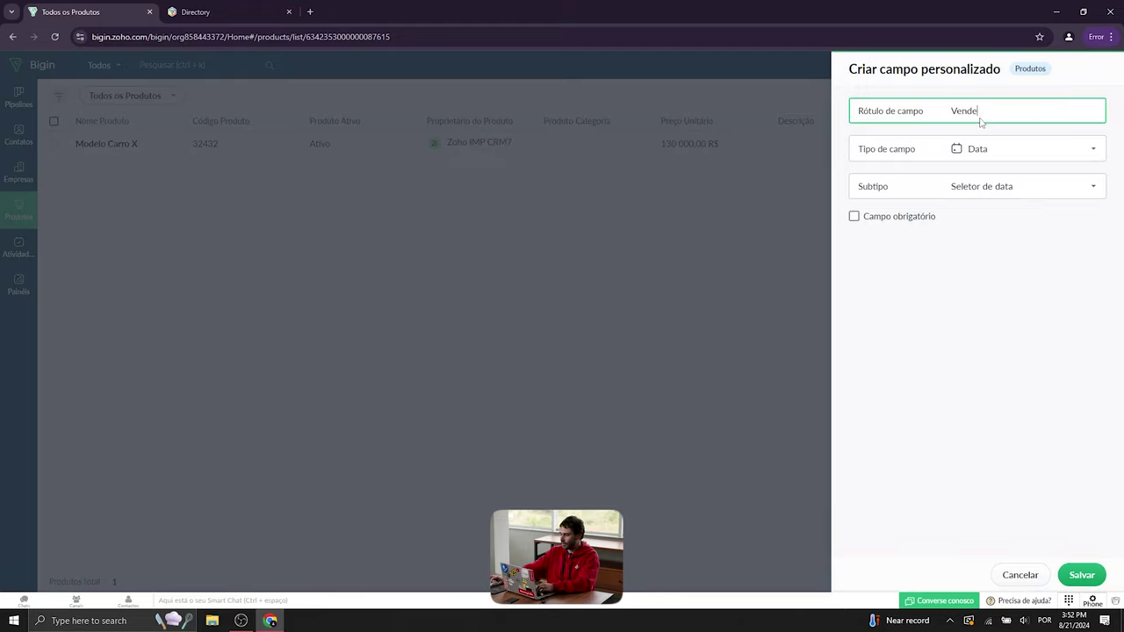
pyautogui.write('ndo desde')
pyautogui.click(1000, 159)
pyautogui.click(934, 450)
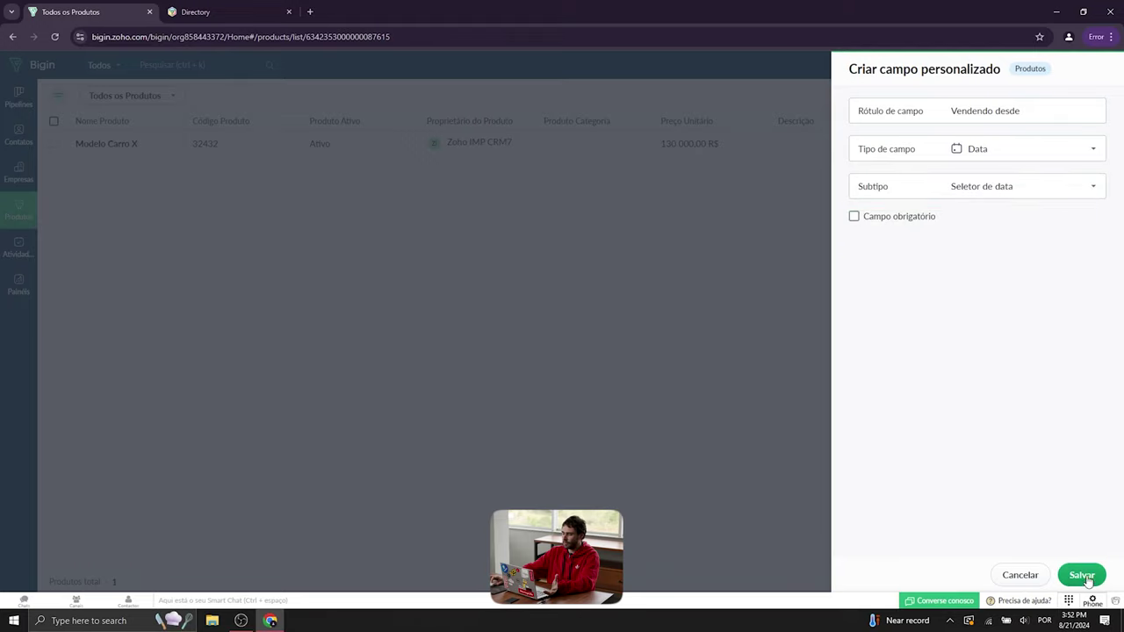
pyautogui.click(885, 225)
pyautogui.click(1082, 576)
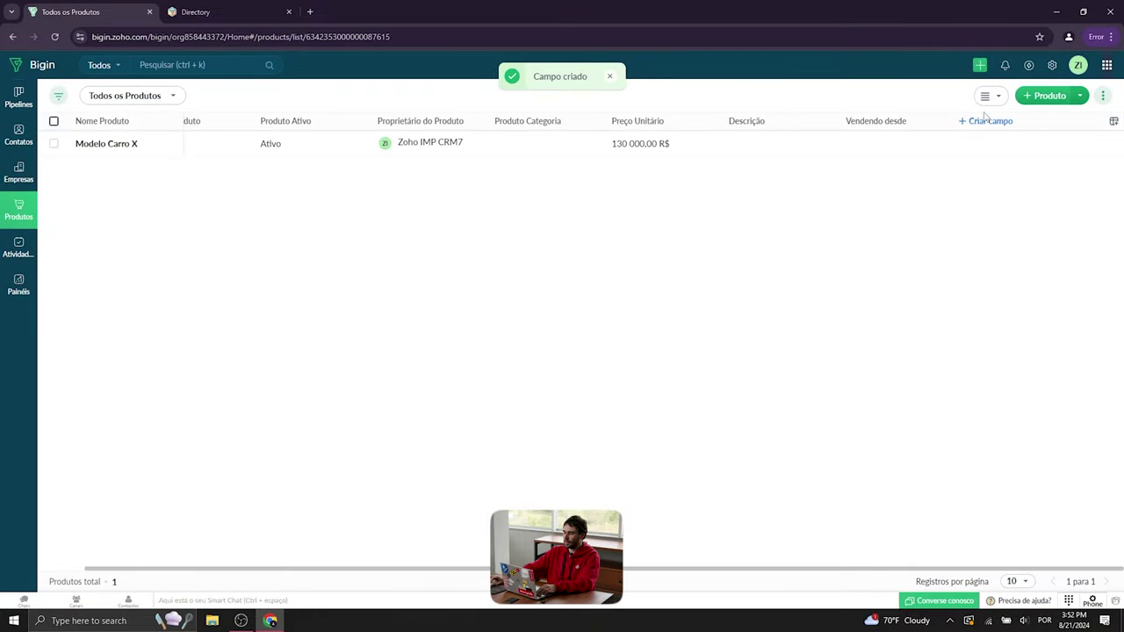
# - Set Modelo Carro X's Vendendo desde to 21 August 2024, go back, then open Atividades
pyautogui.click(903, 146)
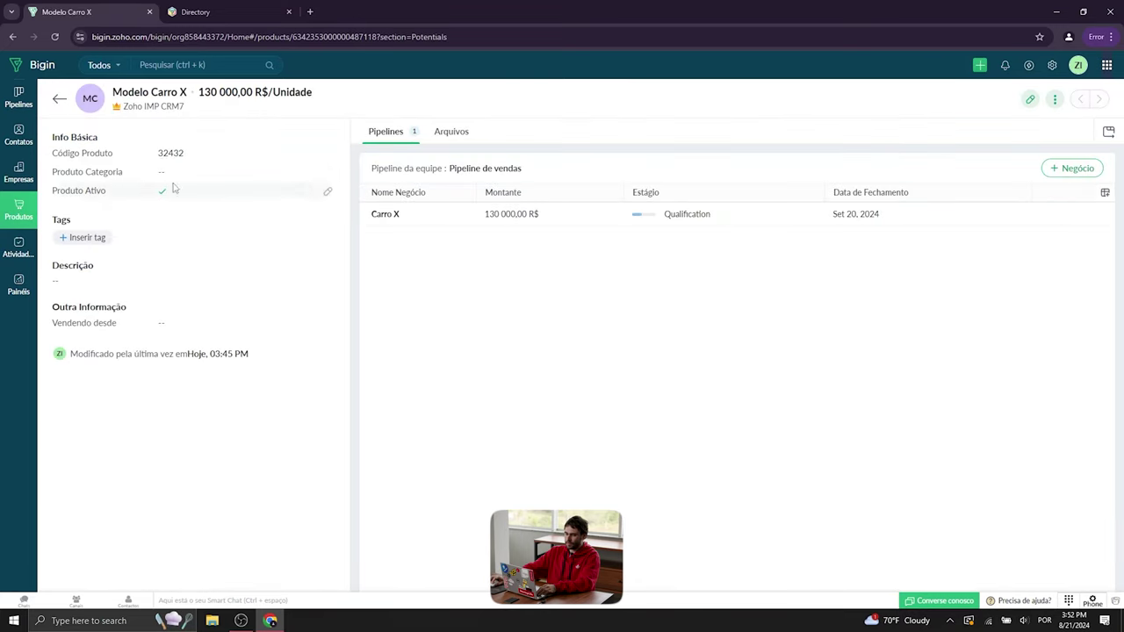
pyautogui.click(1031, 100)
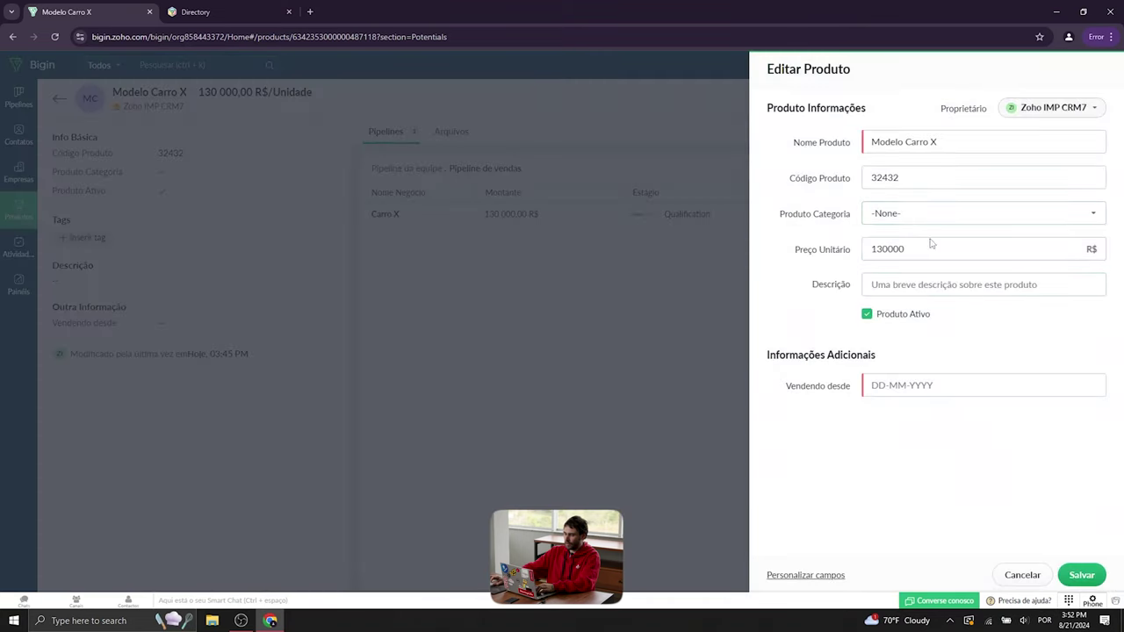
pyautogui.click(918, 384)
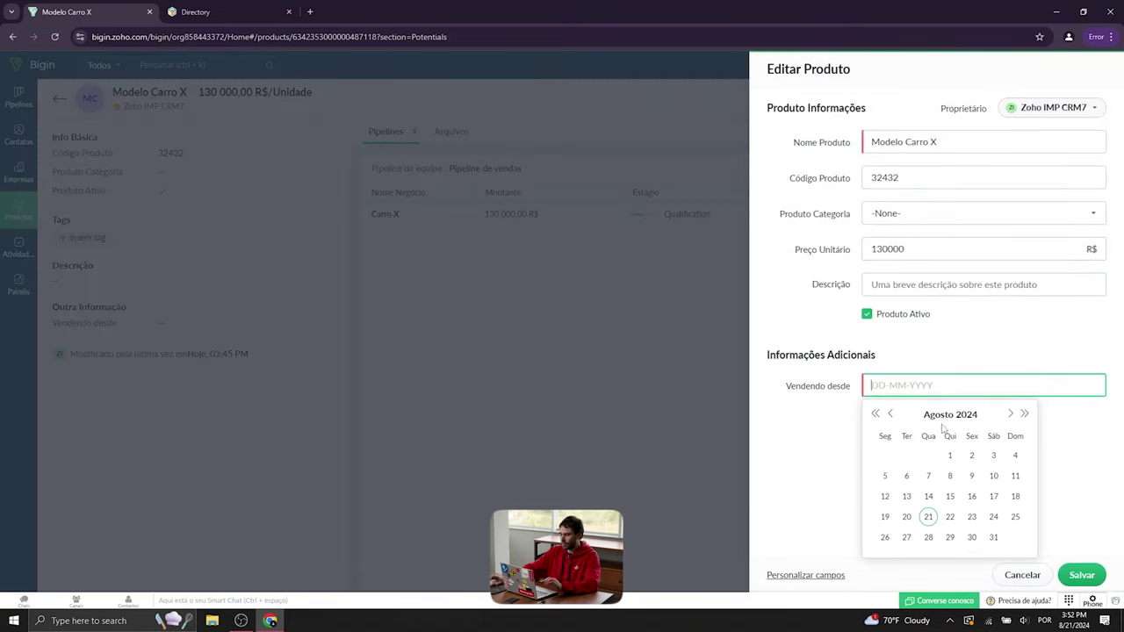
pyautogui.click(930, 517)
pyautogui.click(1093, 577)
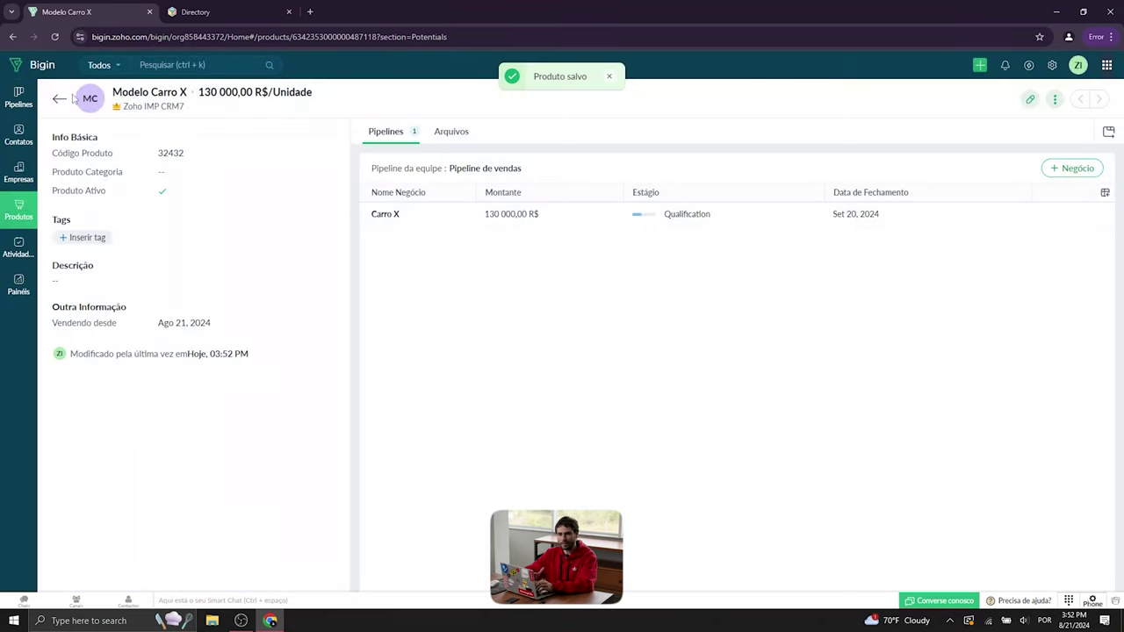
pyautogui.click(60, 100)
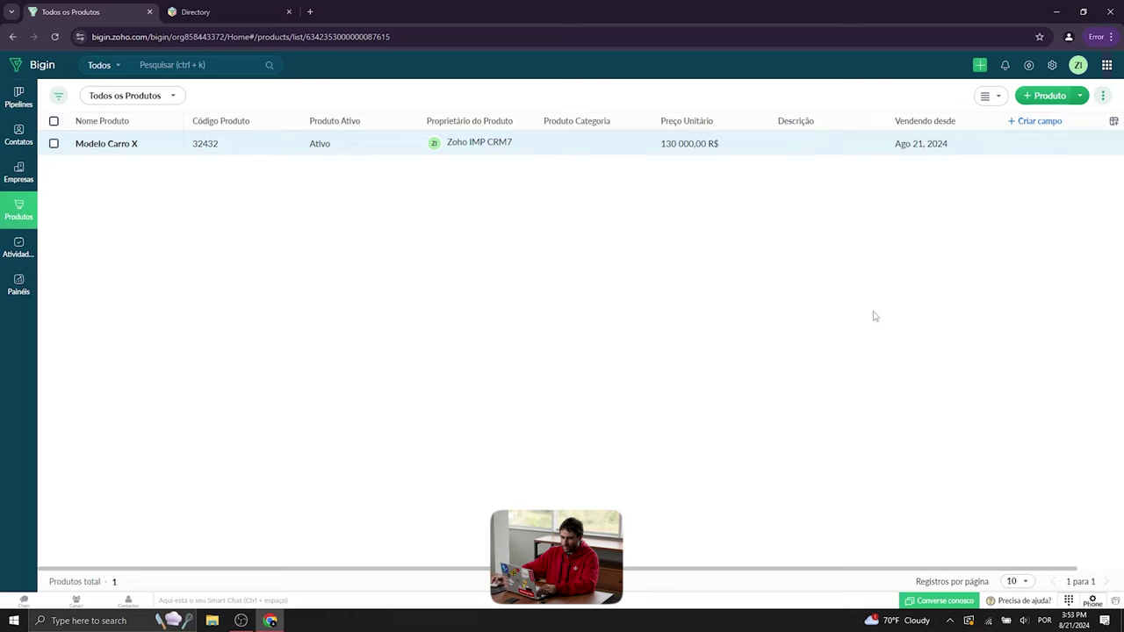
pyautogui.click(11, 252)
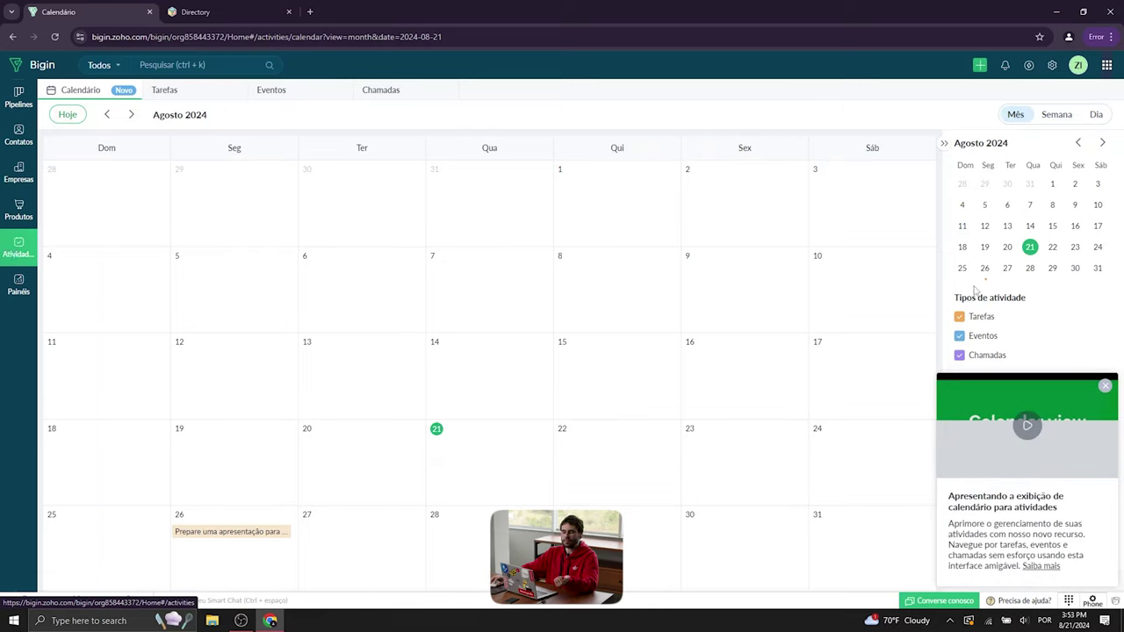
# - Dismiss the calendar intro and browse the Tarefas, Eventos and Chamadas activity lists
pyautogui.click(1105, 385)
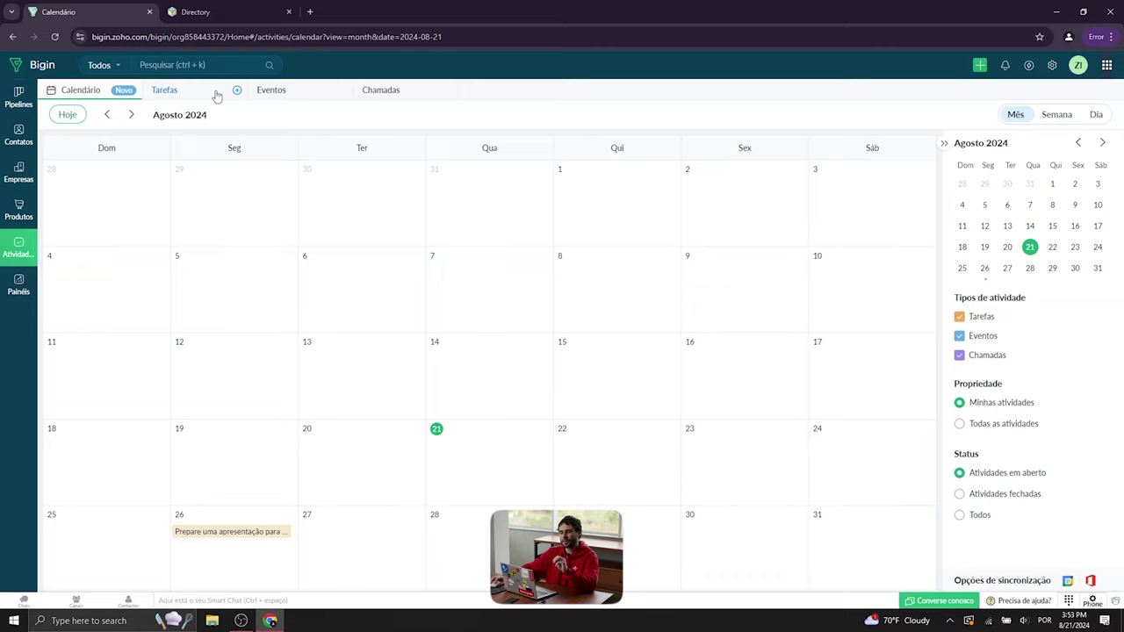
pyautogui.click(181, 95)
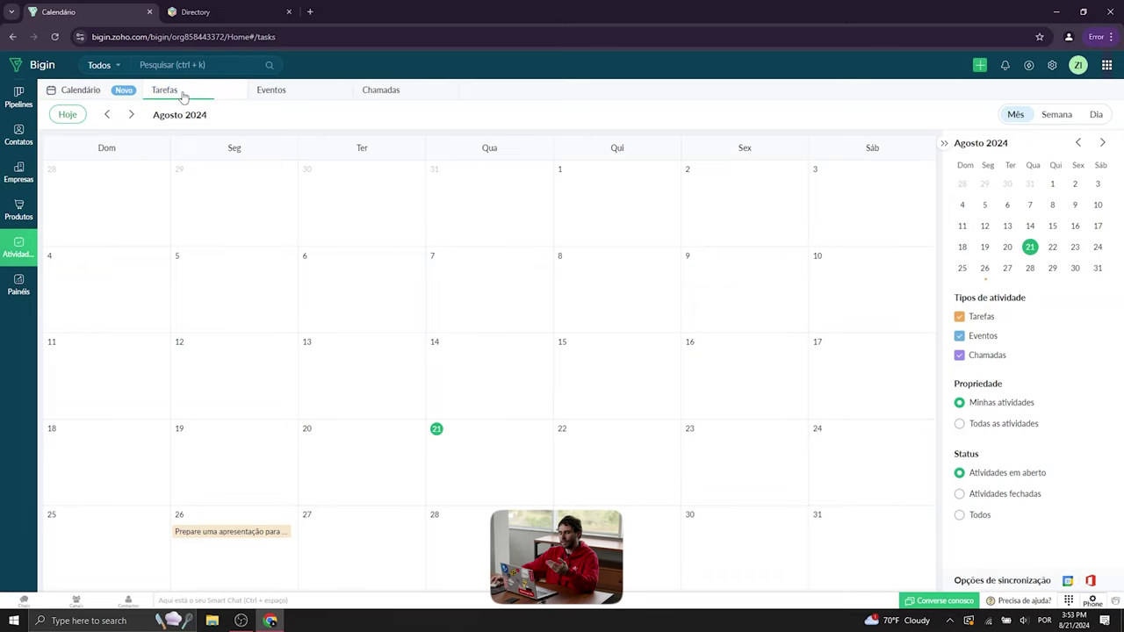
pyautogui.click(279, 100)
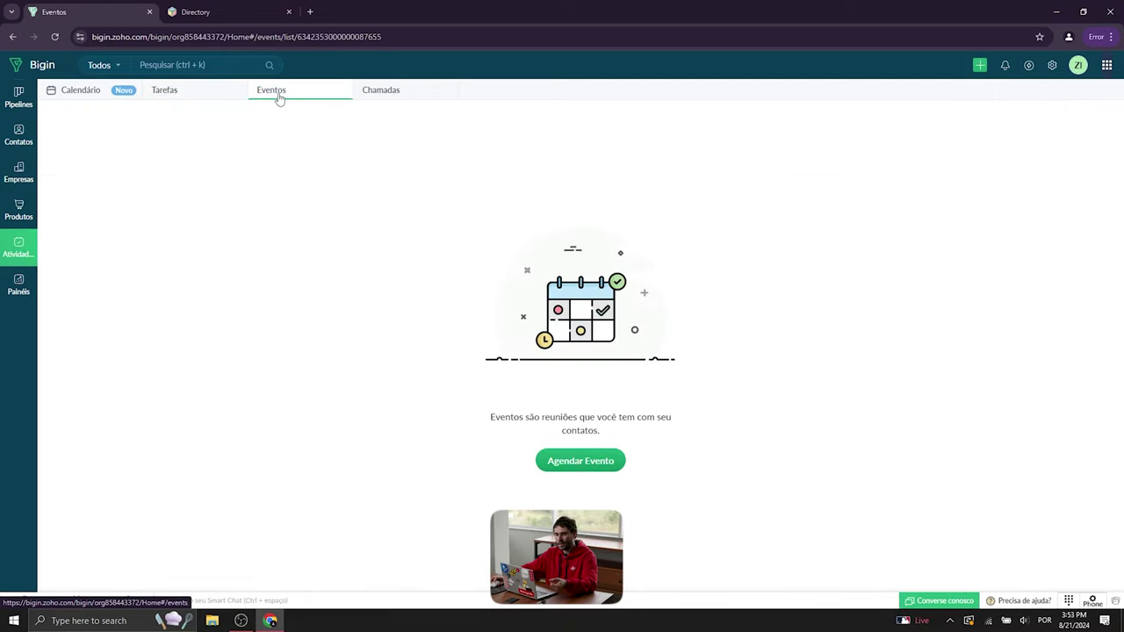
pyautogui.click(389, 91)
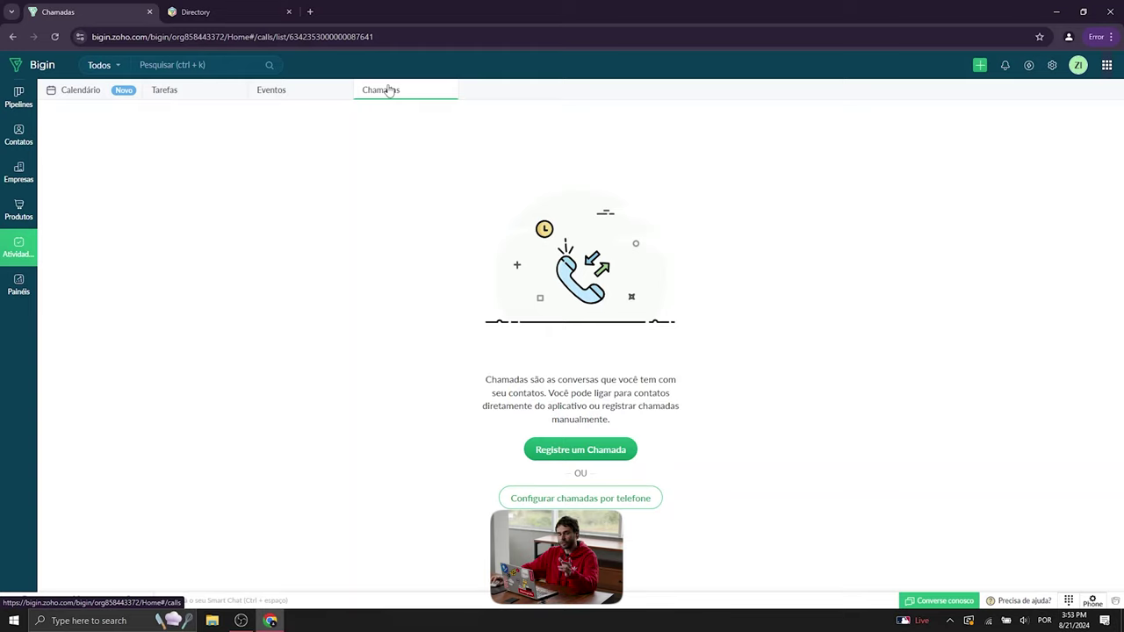
# - Log a call with the contact for 30 August 2024 at 03:30 PM, with a reminder
pyautogui.click(628, 453)
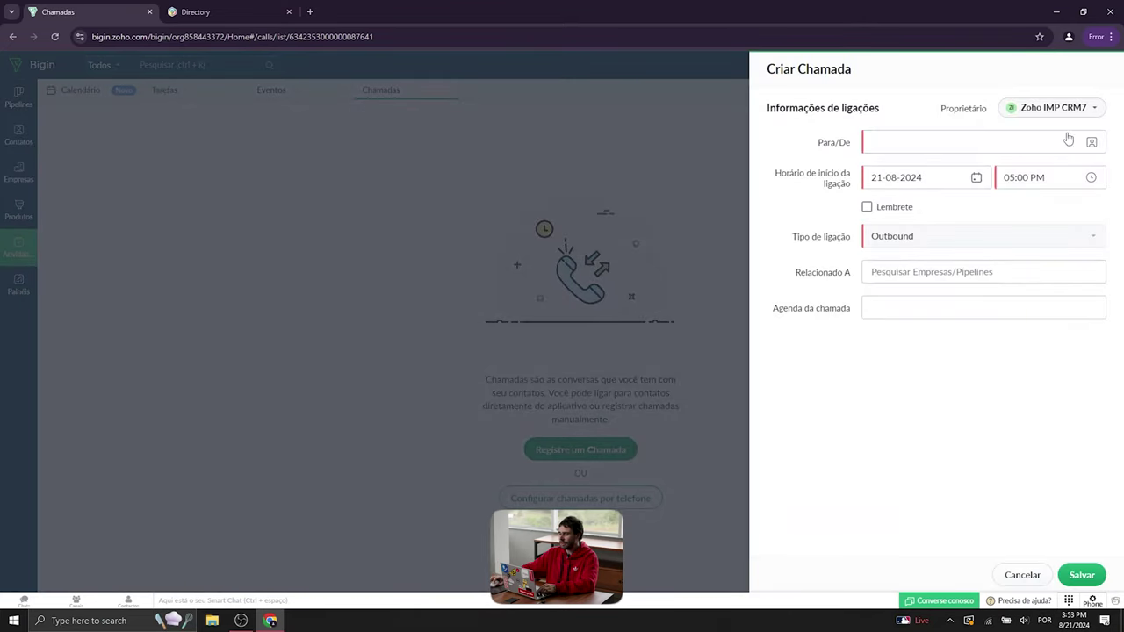
pyautogui.click(941, 149)
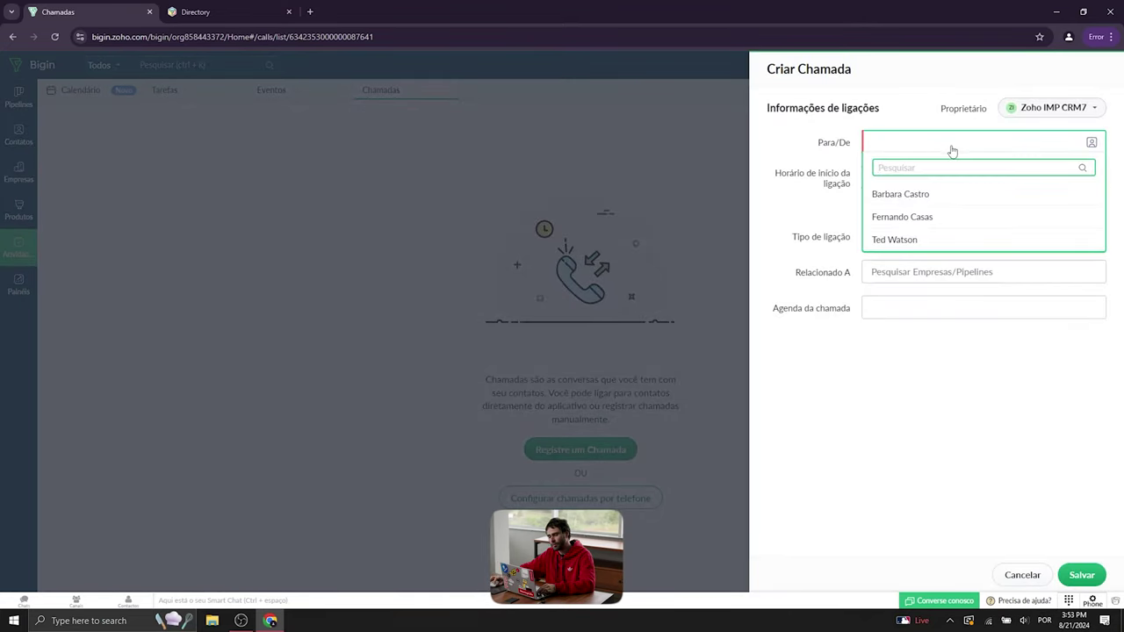
pyautogui.click(944, 218)
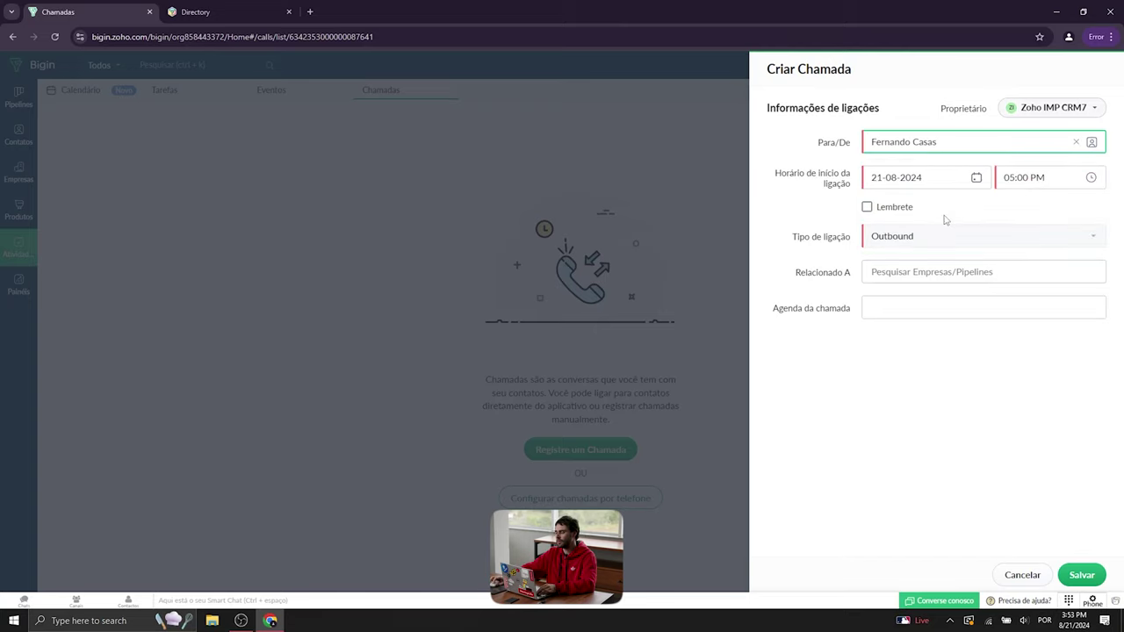
pyautogui.click(944, 179)
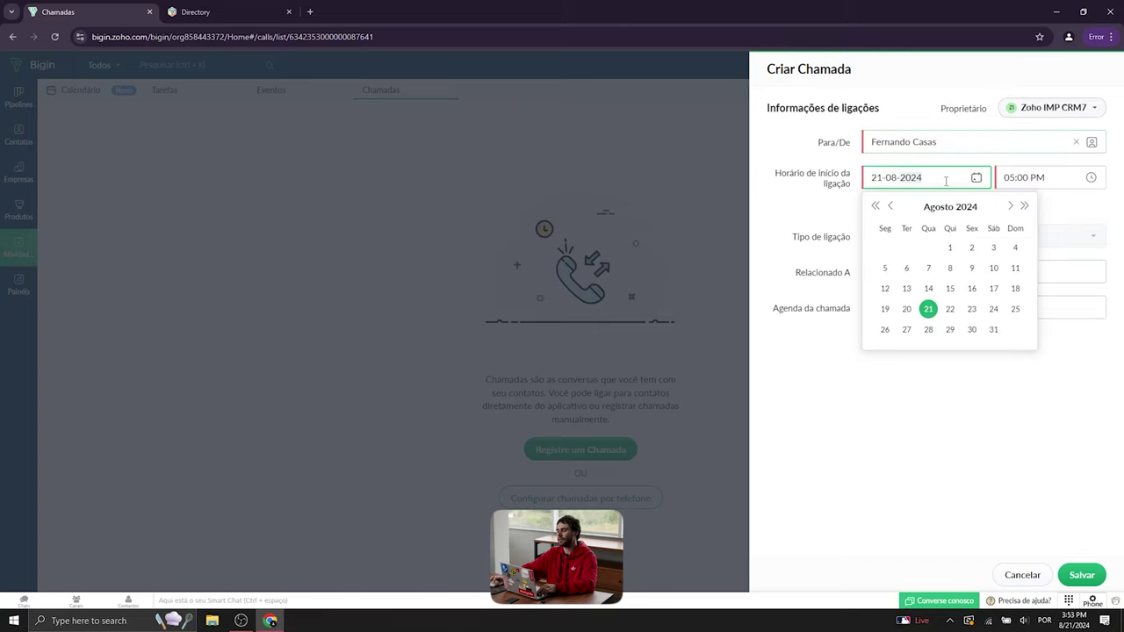
pyautogui.click(972, 330)
pyautogui.click(1049, 177)
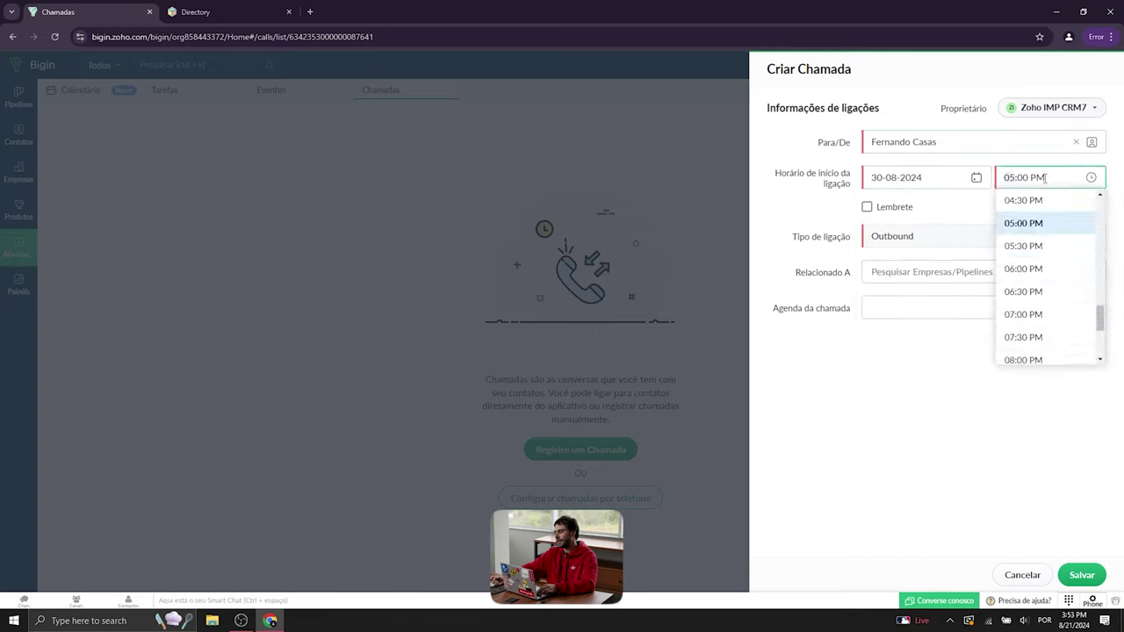
pyautogui.scroll(2, 1045, 268)
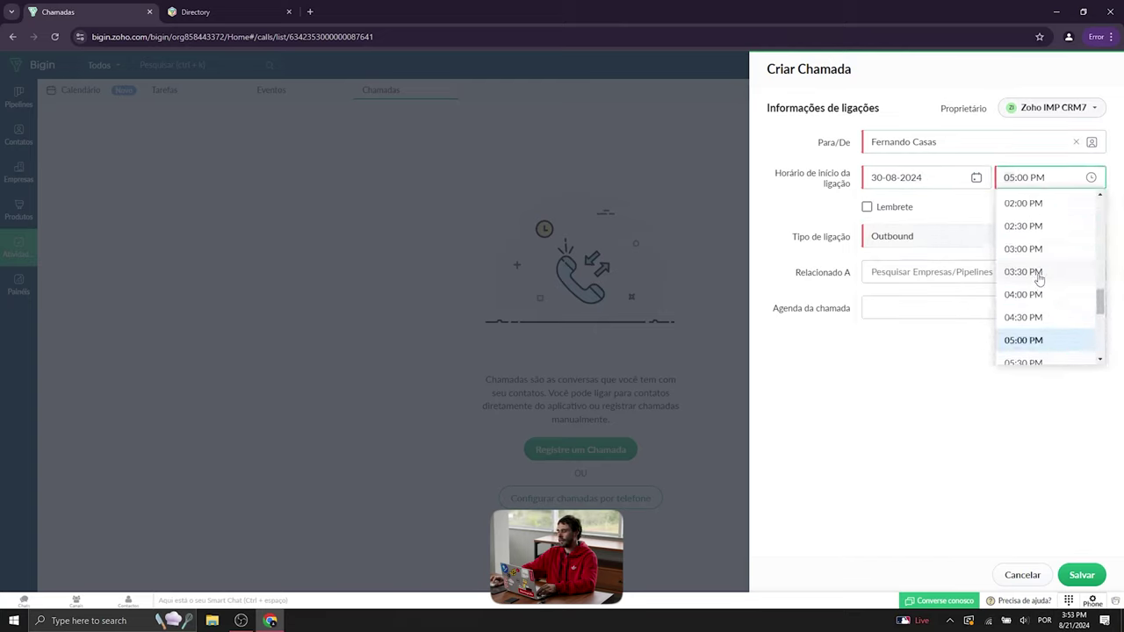
pyautogui.click(1024, 272)
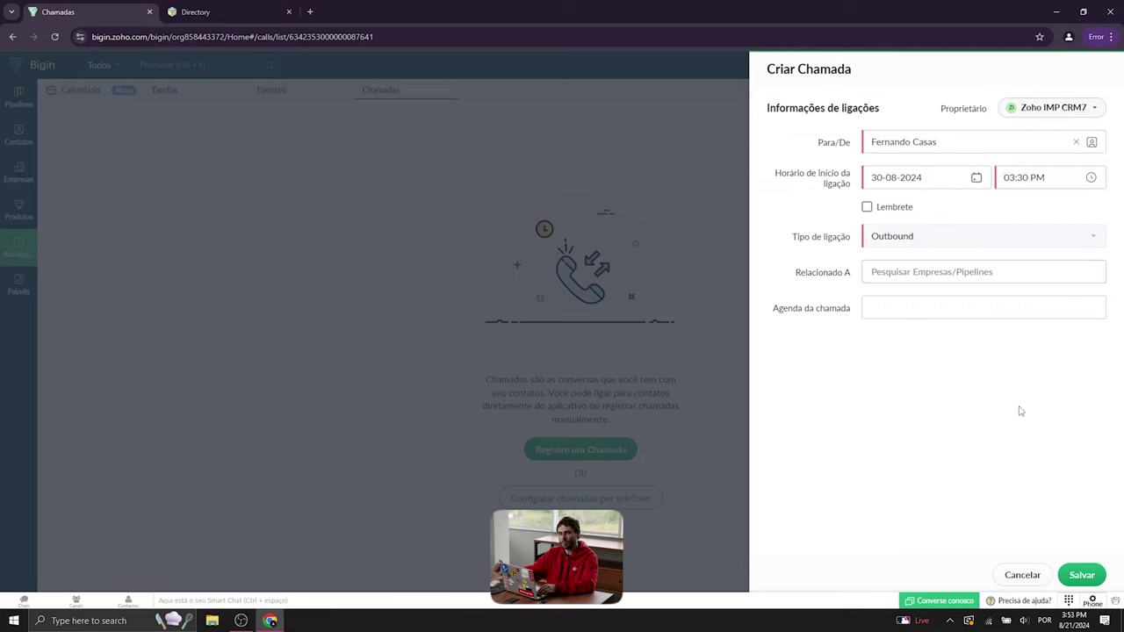
pyautogui.click(877, 209)
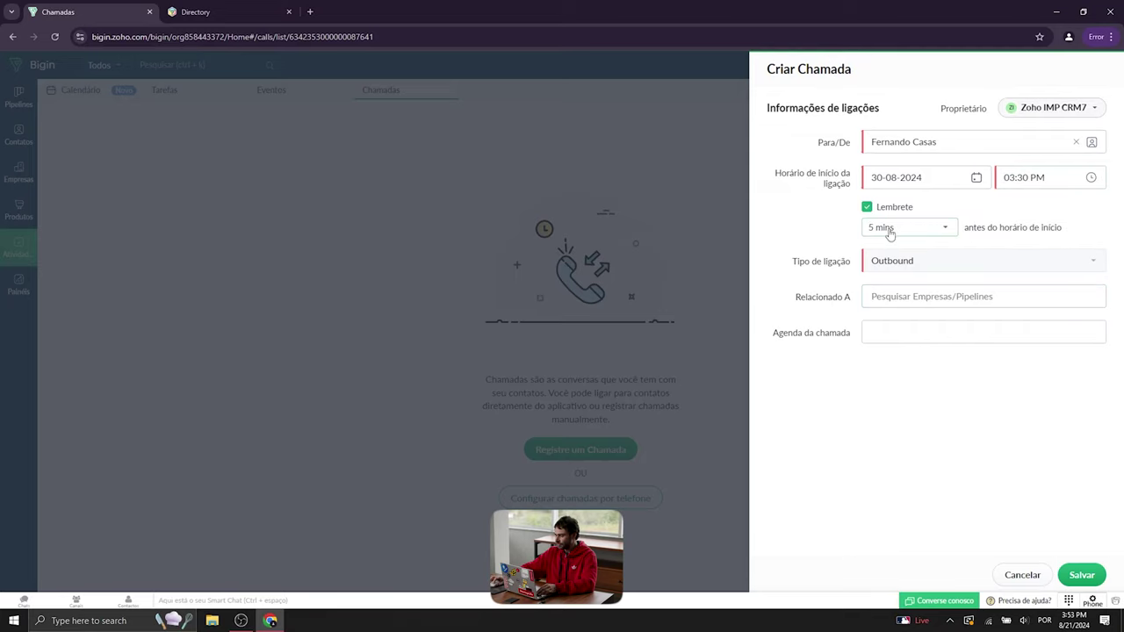
# - Save the call without linking a pipeline record, then go to the dashboards
pyautogui.click(981, 297)
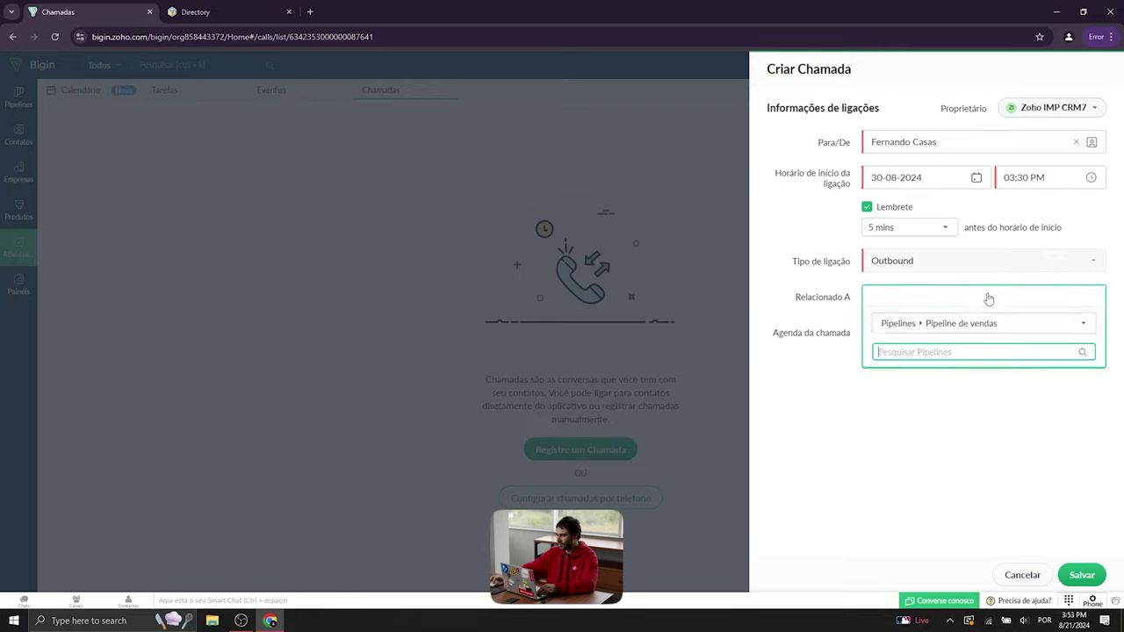
pyautogui.click(821, 490)
pyautogui.click(1087, 571)
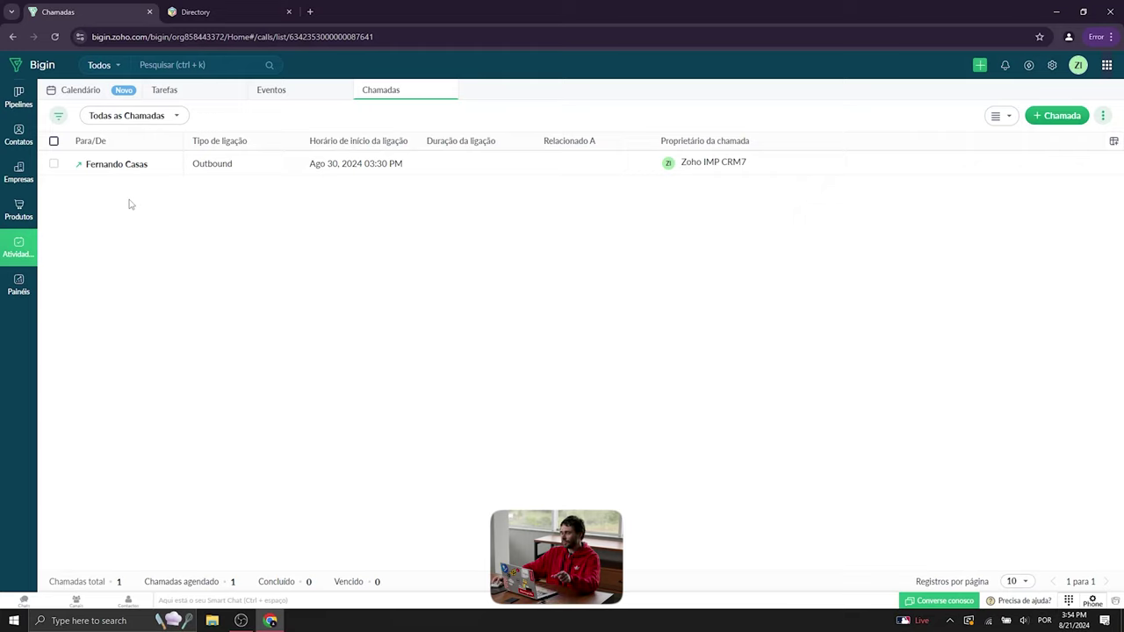
pyautogui.click(27, 289)
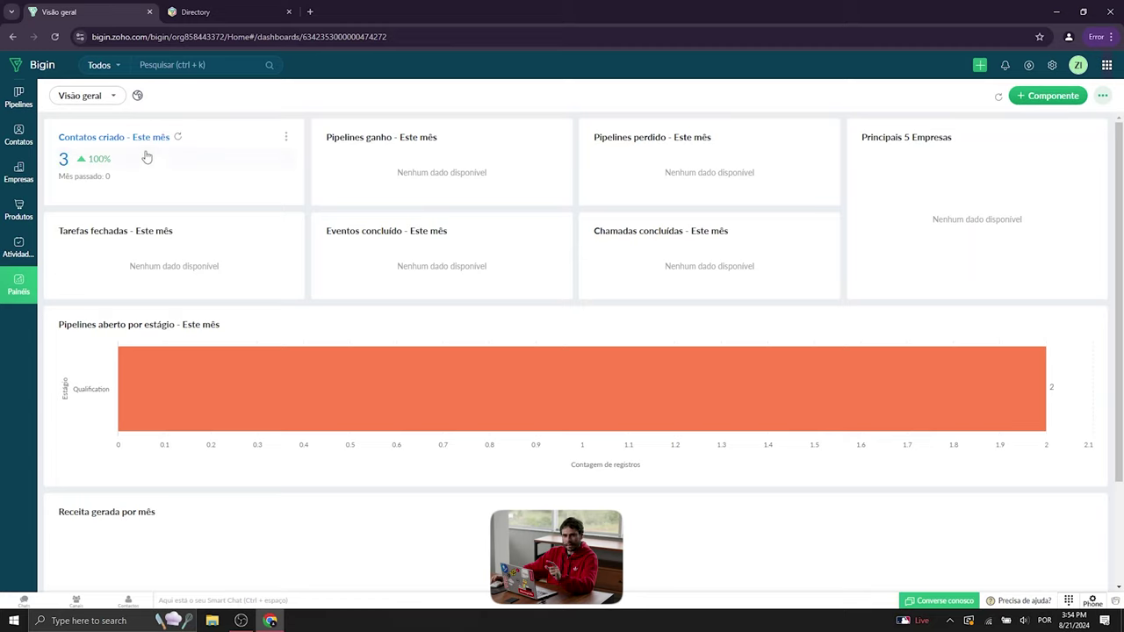
# - Leave the Visão geral dashboard for the Pipeline de vendas deal board
pyautogui.click(20, 100)
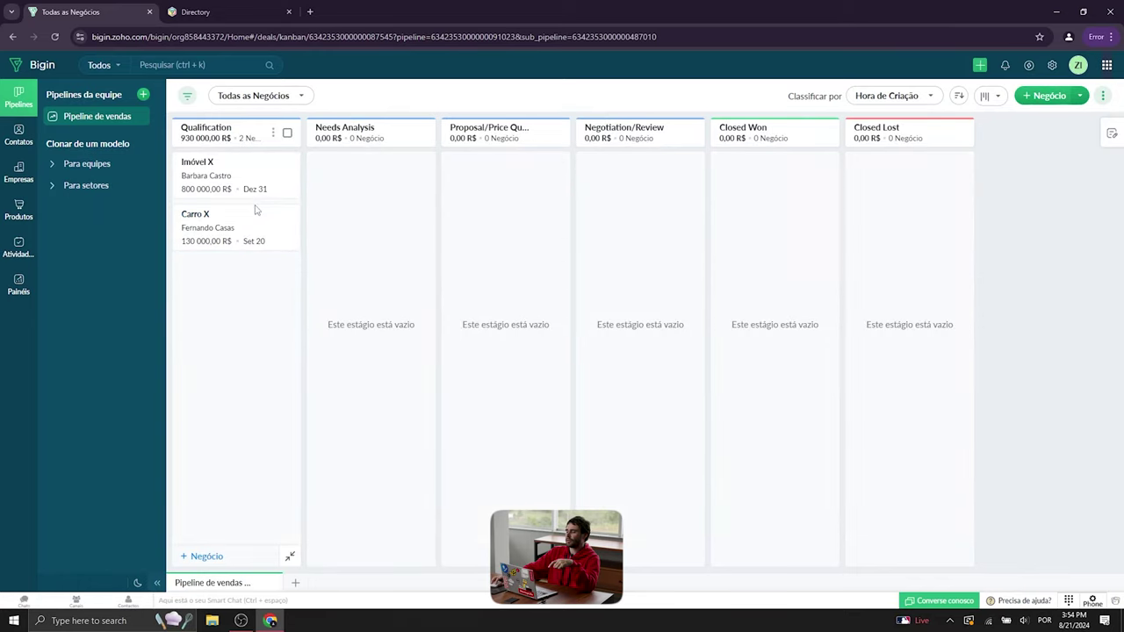
# - Move Imóvel X to Closed Won and Carro X to Closed Lost on the kanban
pyautogui.moveTo(221, 178); pyautogui.dragTo(754, 181)
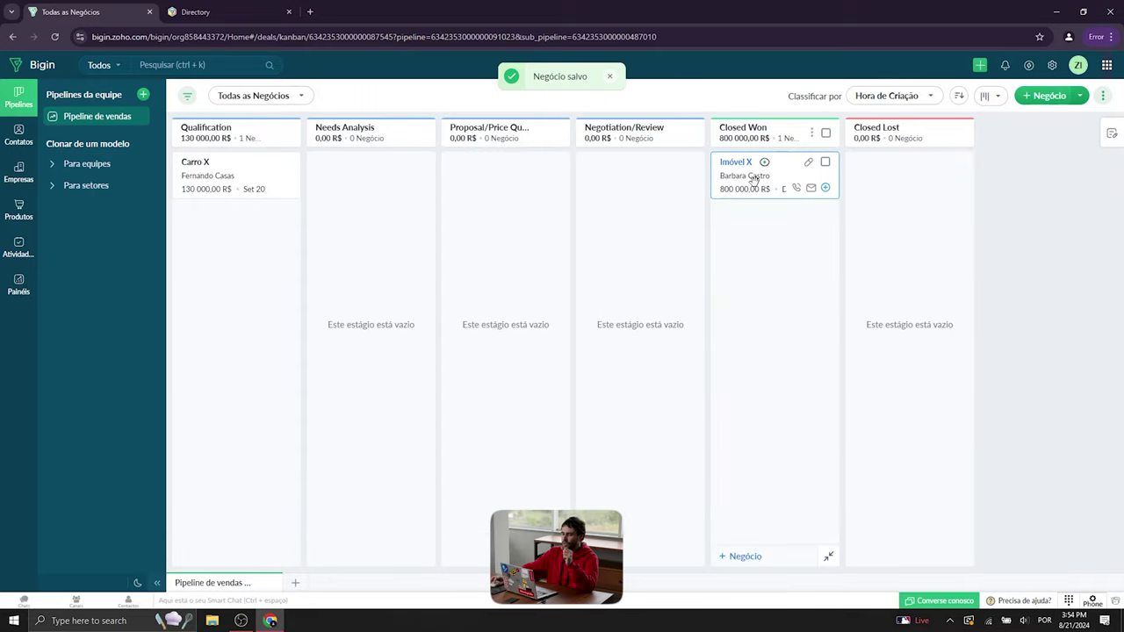
pyautogui.moveTo(222, 186); pyautogui.dragTo(884, 189)
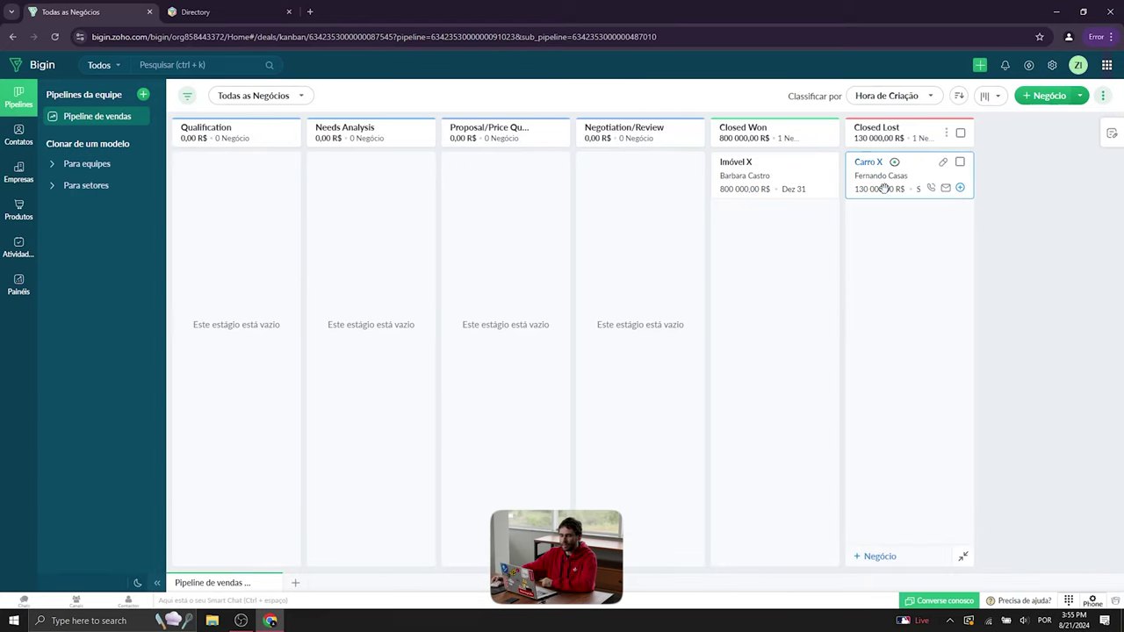
pyautogui.click(28, 300)
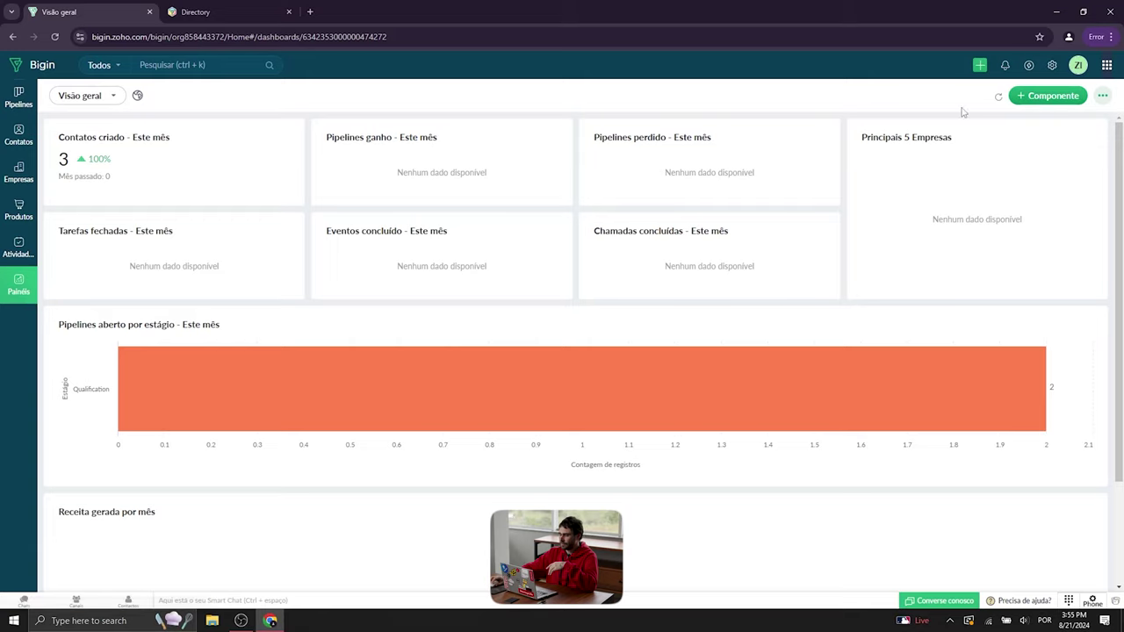
# - Refresh the Visão geral dashboard to count the won and lost deals
pyautogui.click(1000, 98)
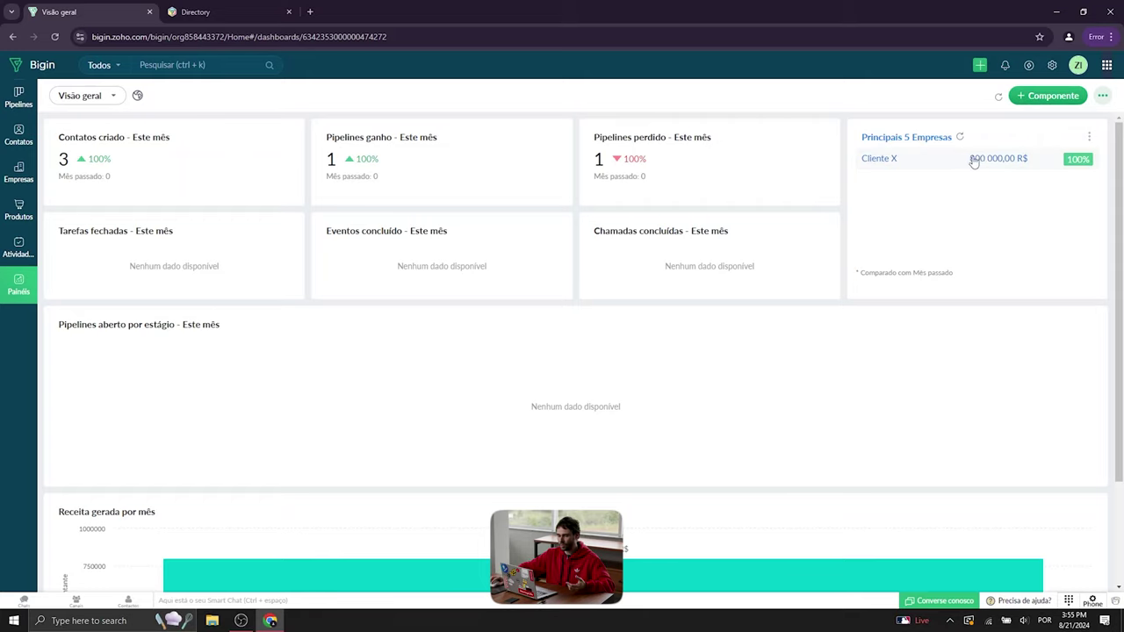
pyautogui.scroll(-2, 839, 211)
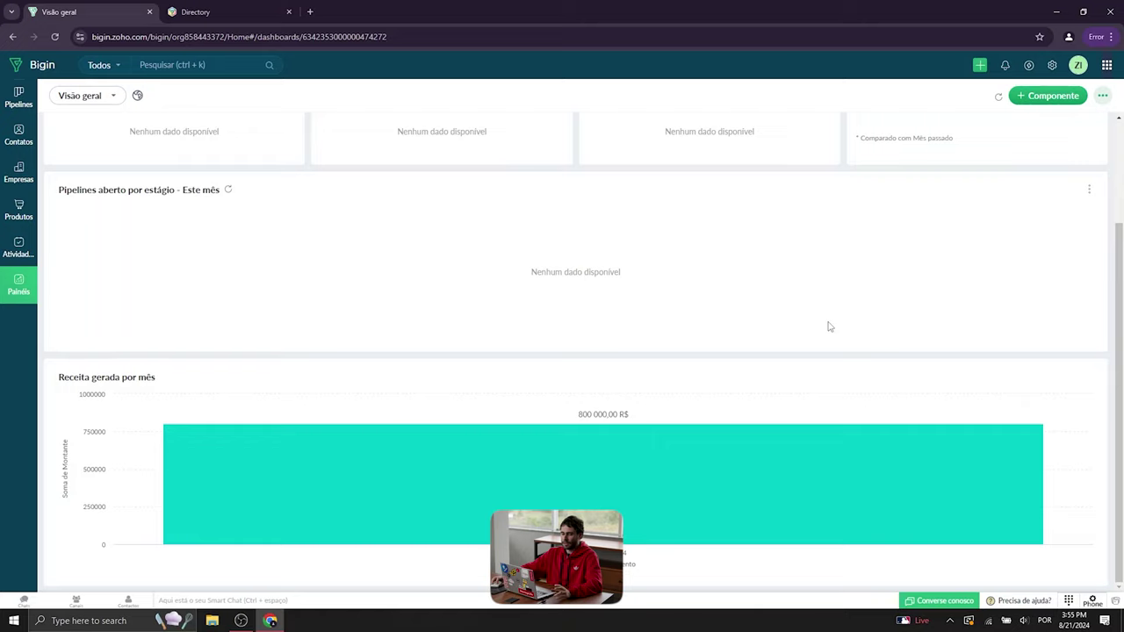
pyautogui.scroll(2, 810, 334)
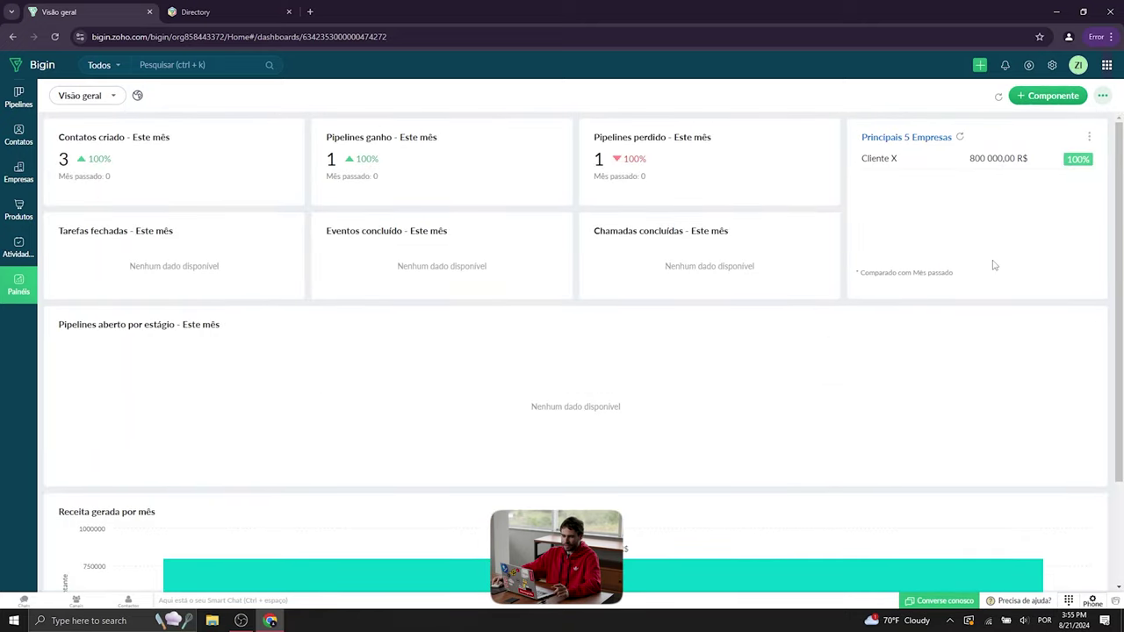
# - Switch the dashboard selector to Painel do Pipelines
pyautogui.click(112, 95)
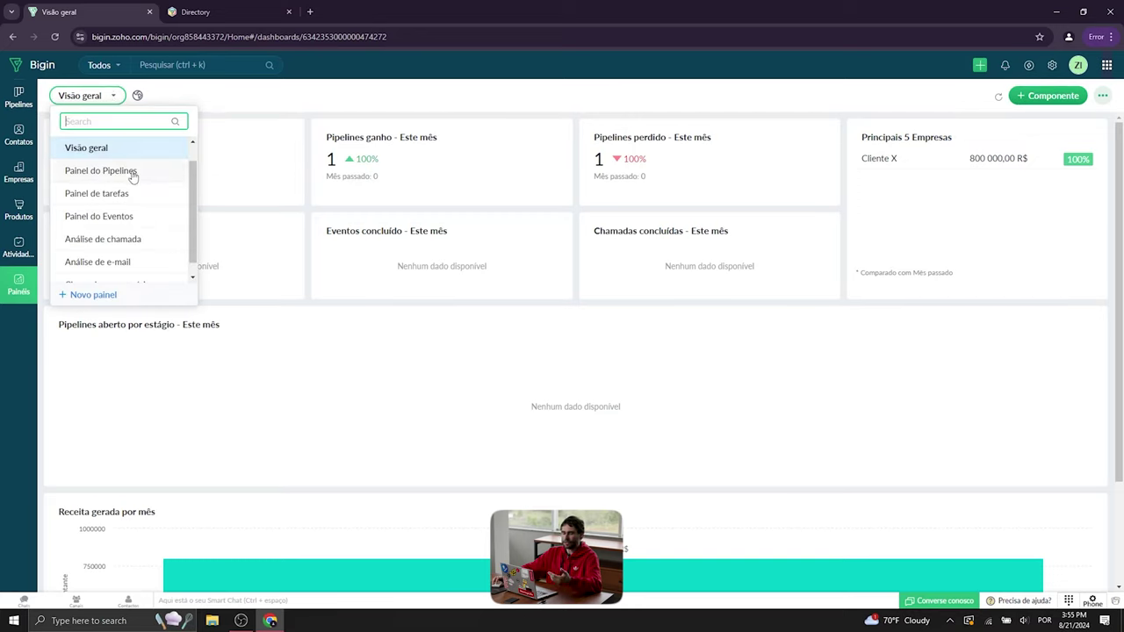
pyautogui.scroll(-1, 132, 251)
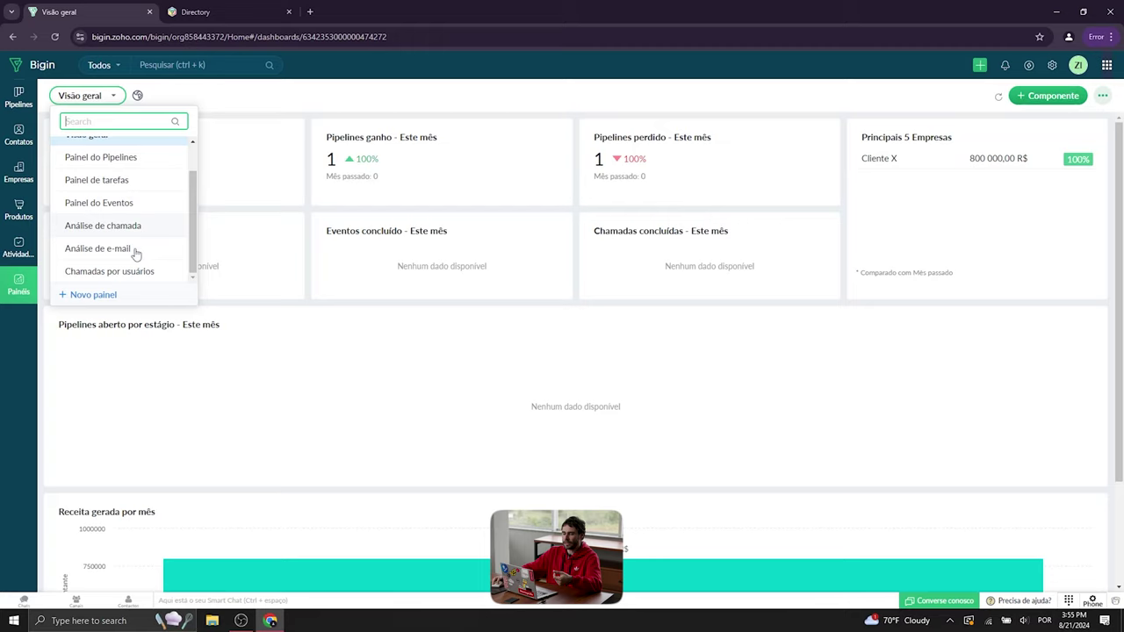
pyautogui.scroll(2, 143, 270)
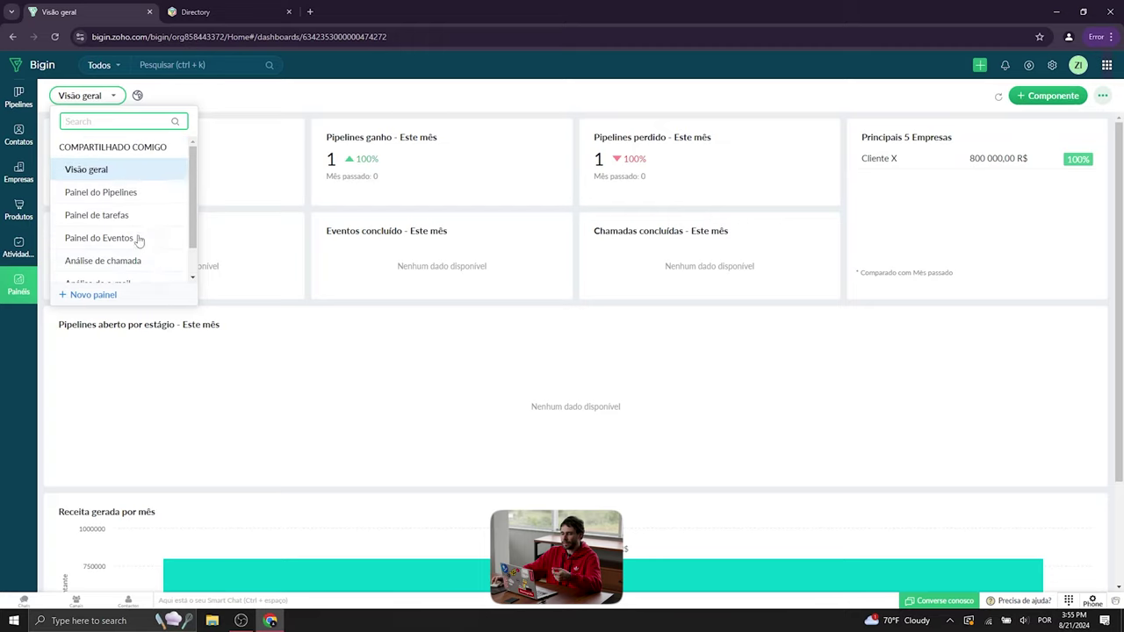
pyautogui.click(133, 195)
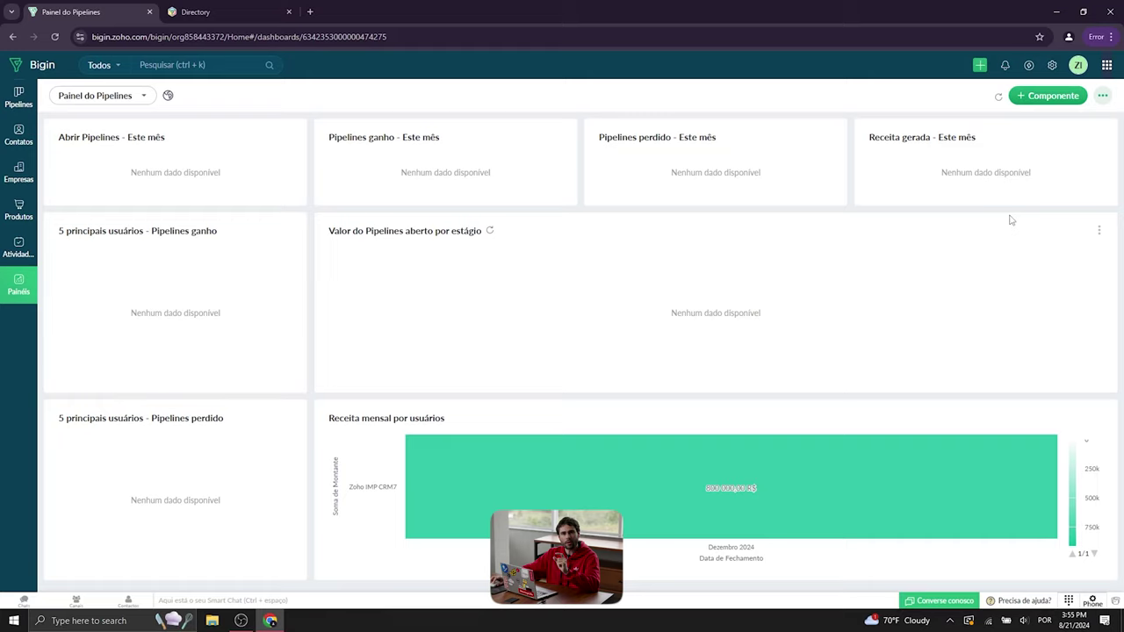
# - Add a Semáforos goal gauge named 'Meta do mês' covering Toda a organização
pyautogui.click(1064, 99)
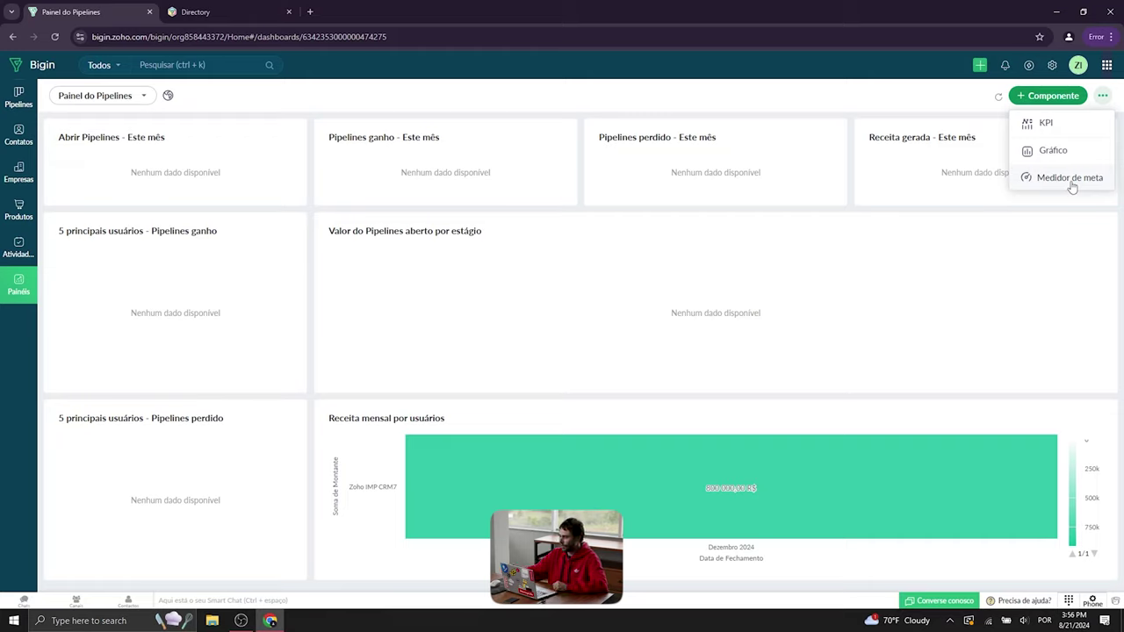
pyautogui.click(1072, 182)
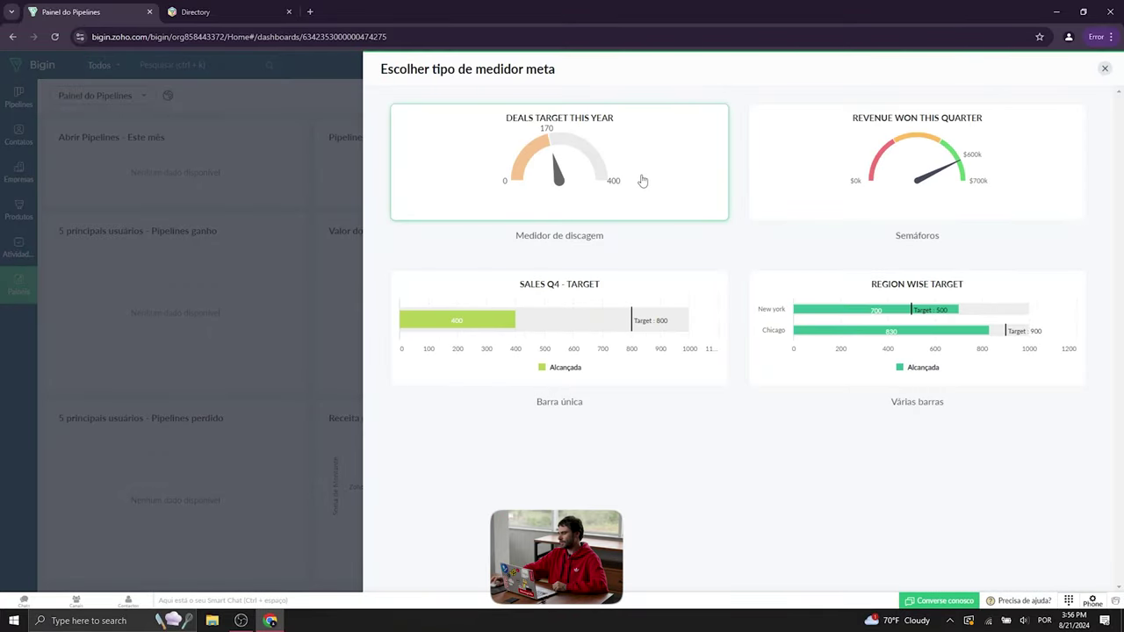
pyautogui.click(980, 175)
pyautogui.click(831, 137)
pyautogui.write('Meta do mês')
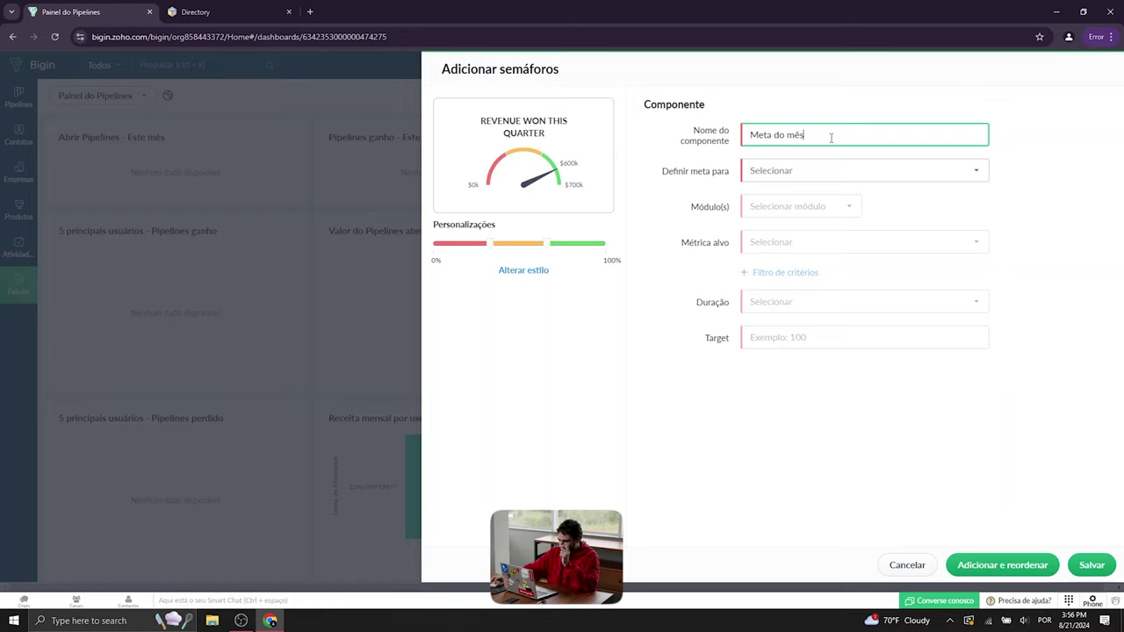
pyautogui.click(833, 180)
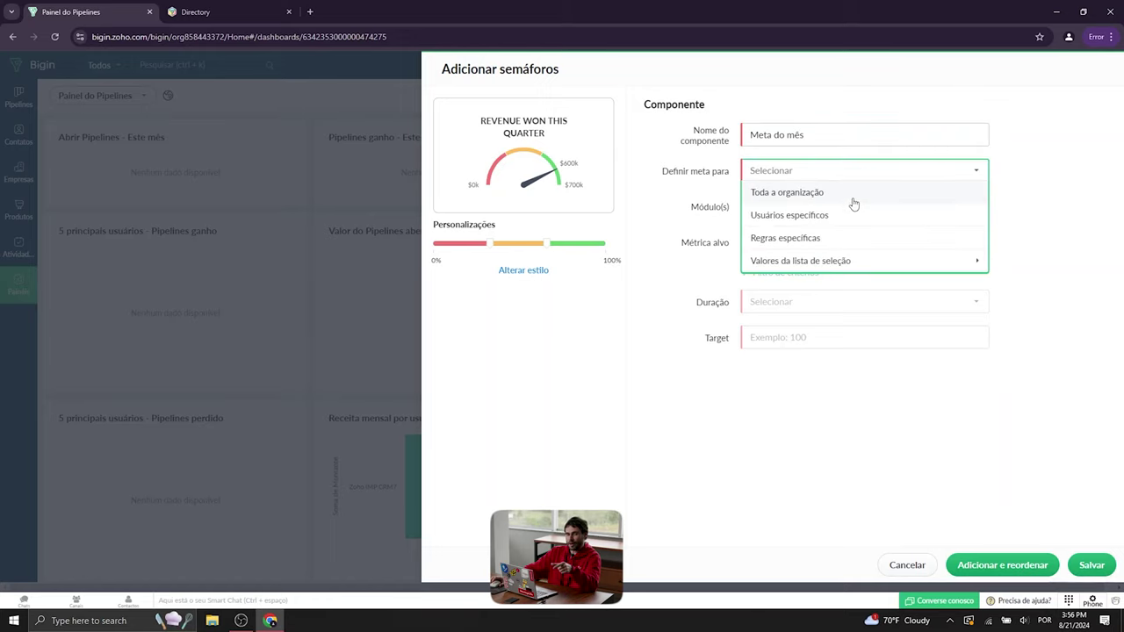
pyautogui.click(853, 194)
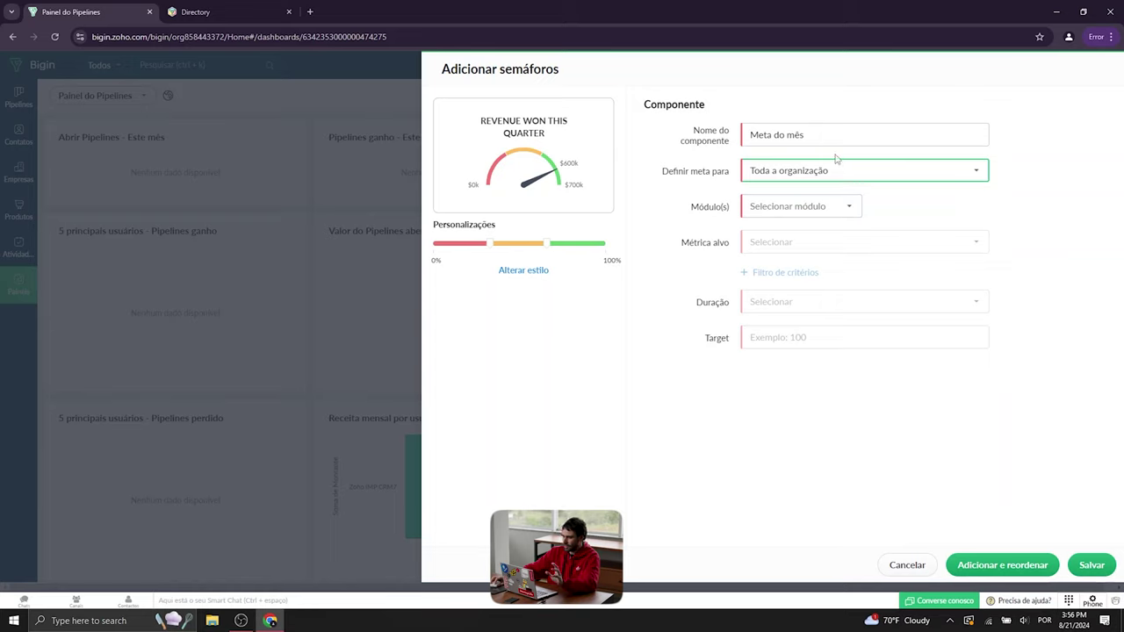
# - Measure the Pipeline de vendas by Soma de Montante
pyautogui.click(836, 211)
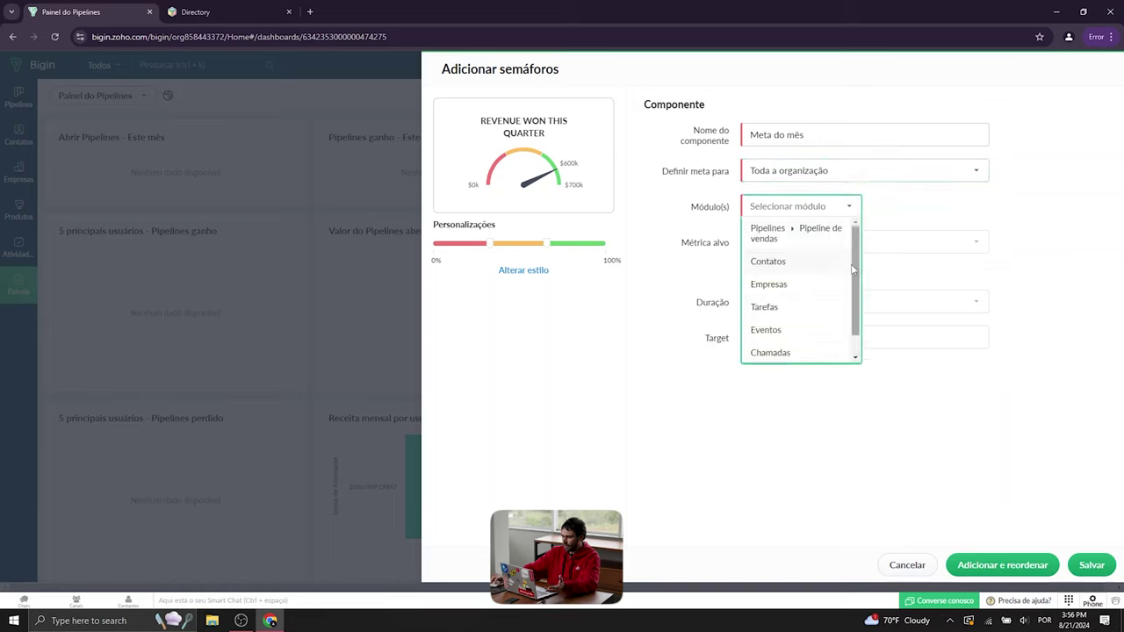
pyautogui.scroll(-2, 857, 272)
pyautogui.scroll(2, 836, 251)
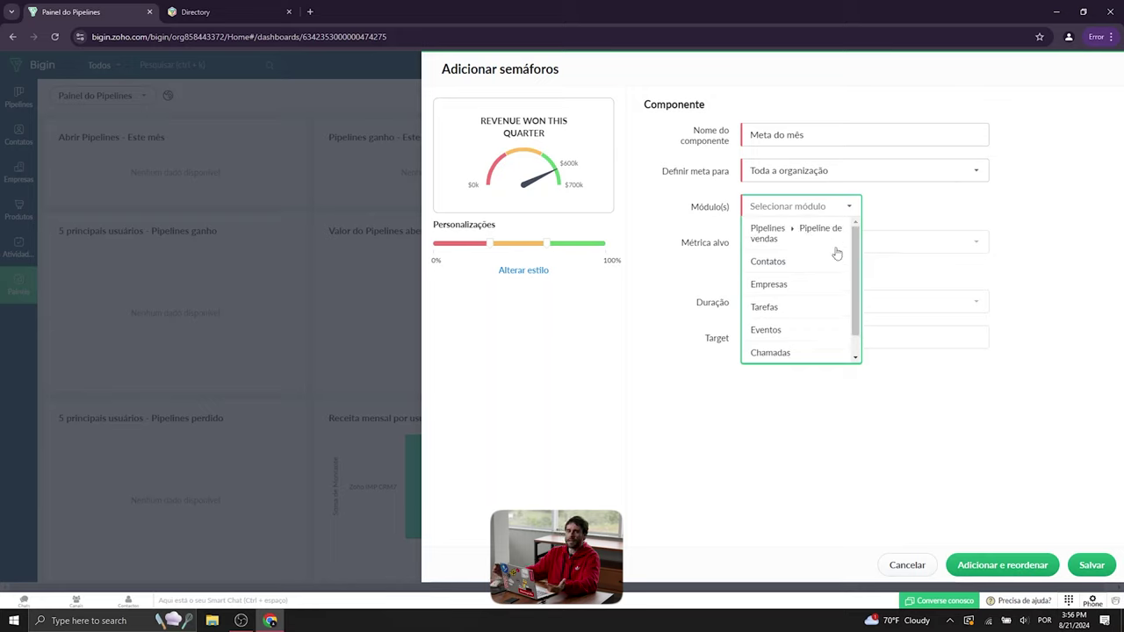
pyautogui.click(802, 238)
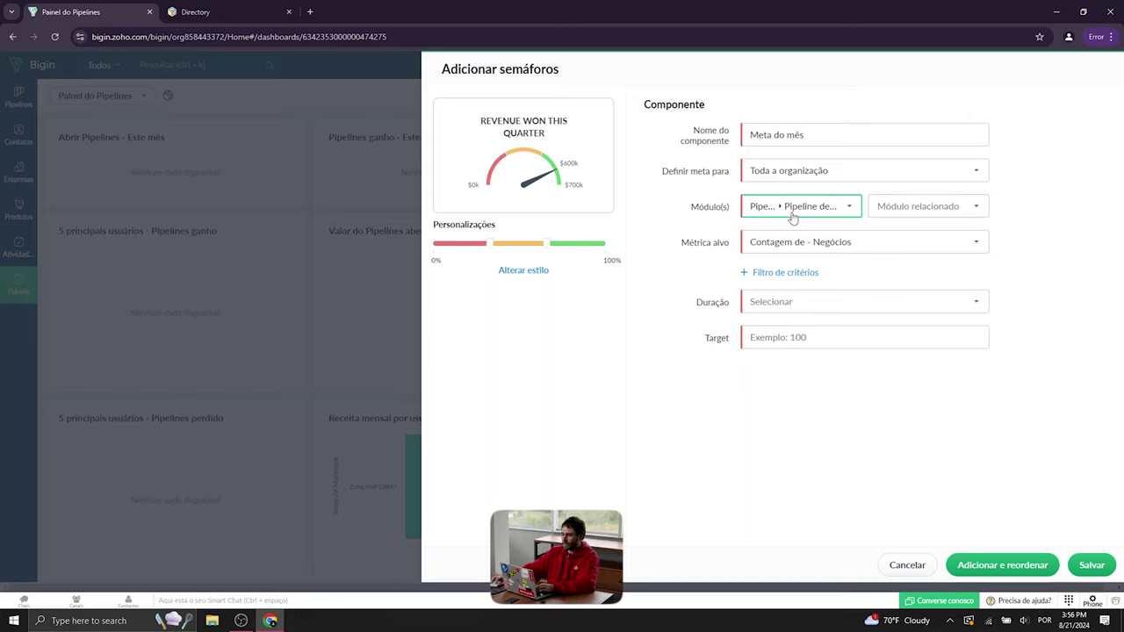
pyautogui.click(823, 253)
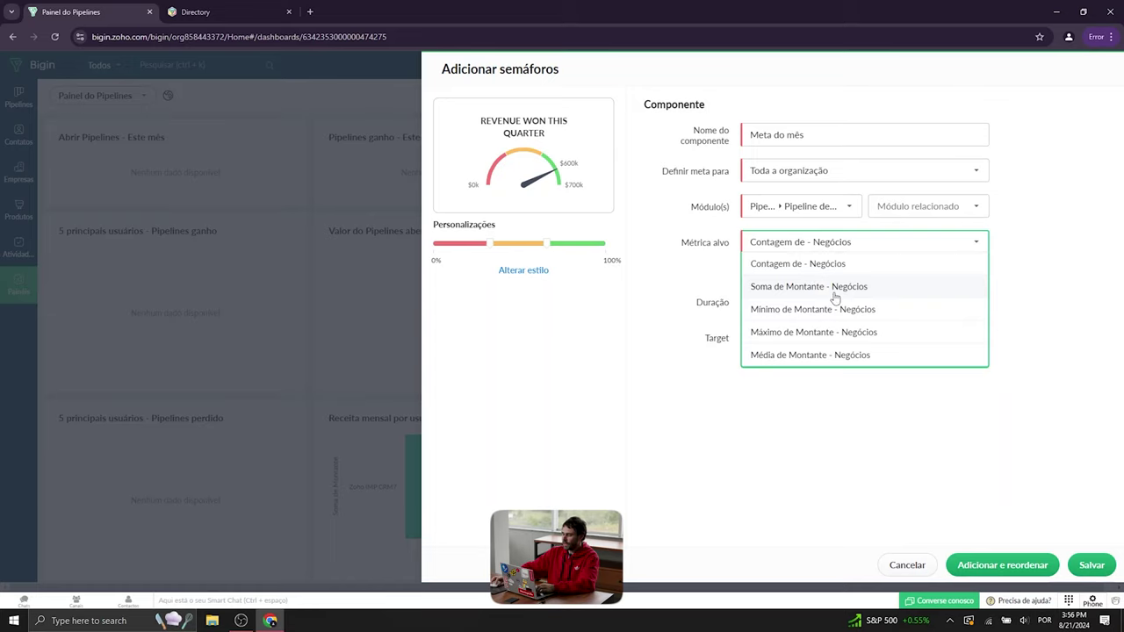
pyautogui.click(835, 297)
# - Set the period to Este mês, the target to 2000000, and save the gauge
pyautogui.click(798, 305)
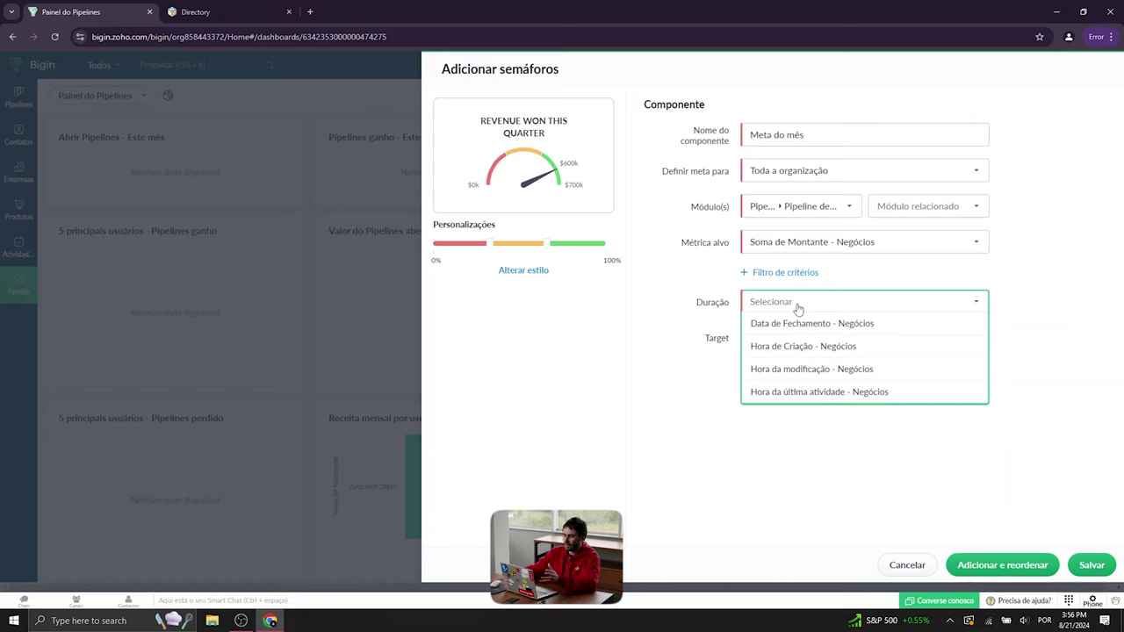
pyautogui.moveTo(817, 321)
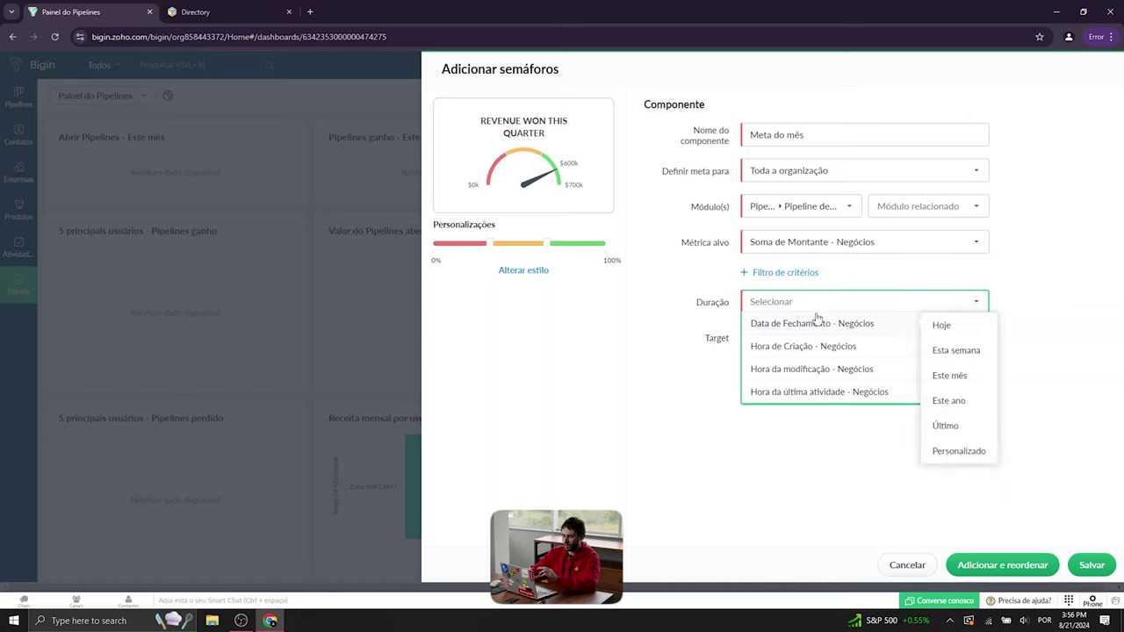
pyautogui.click(961, 375)
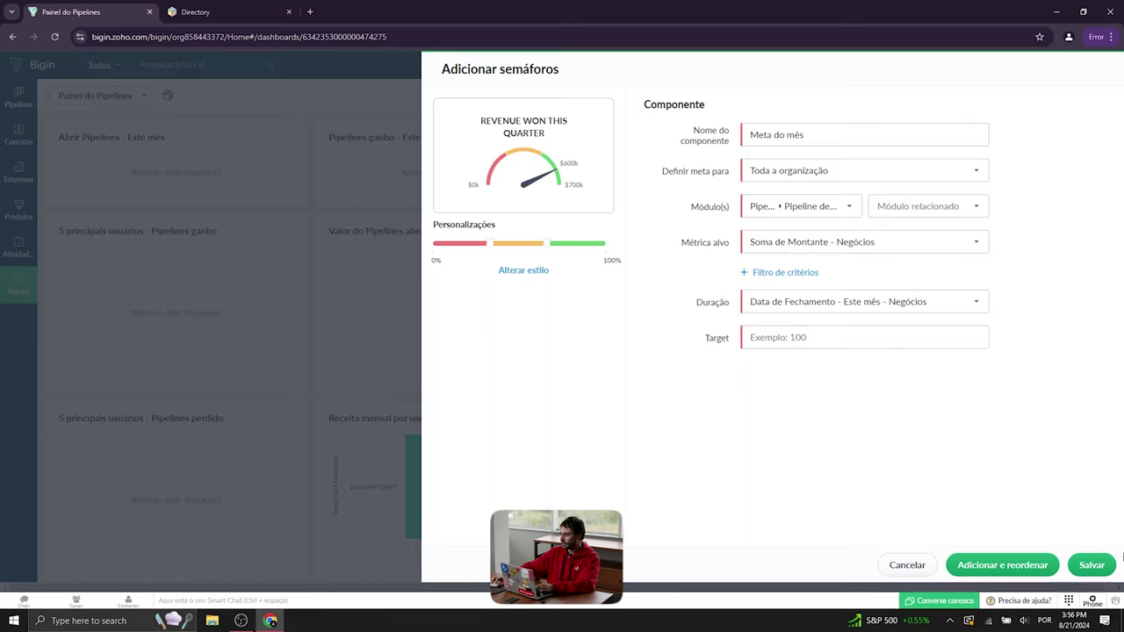
pyautogui.click(795, 342)
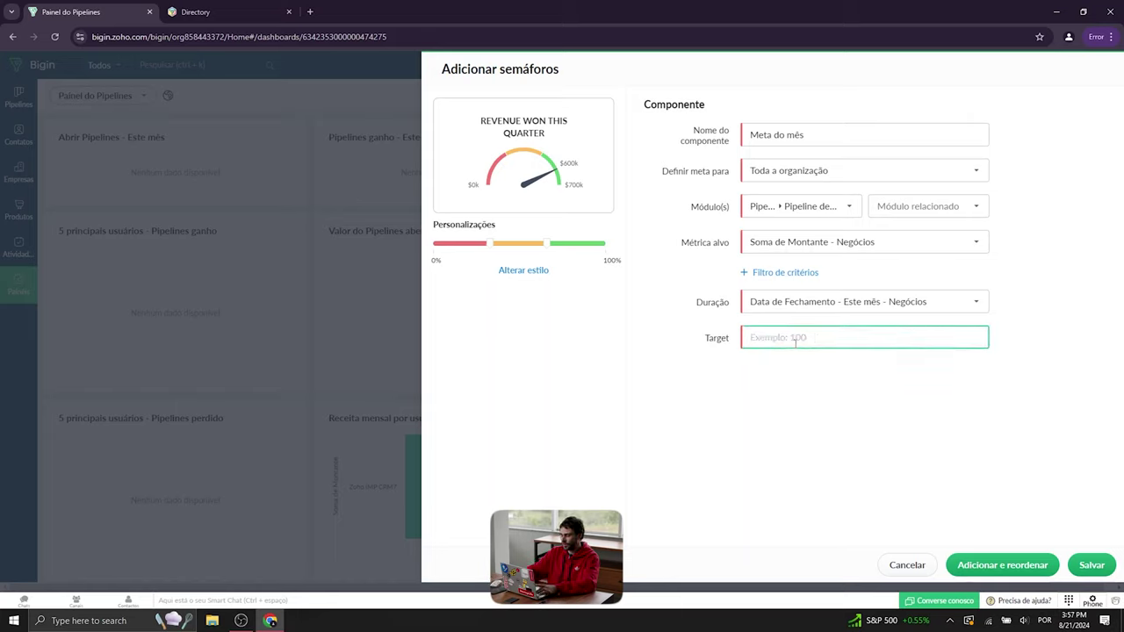
pyautogui.write('2')
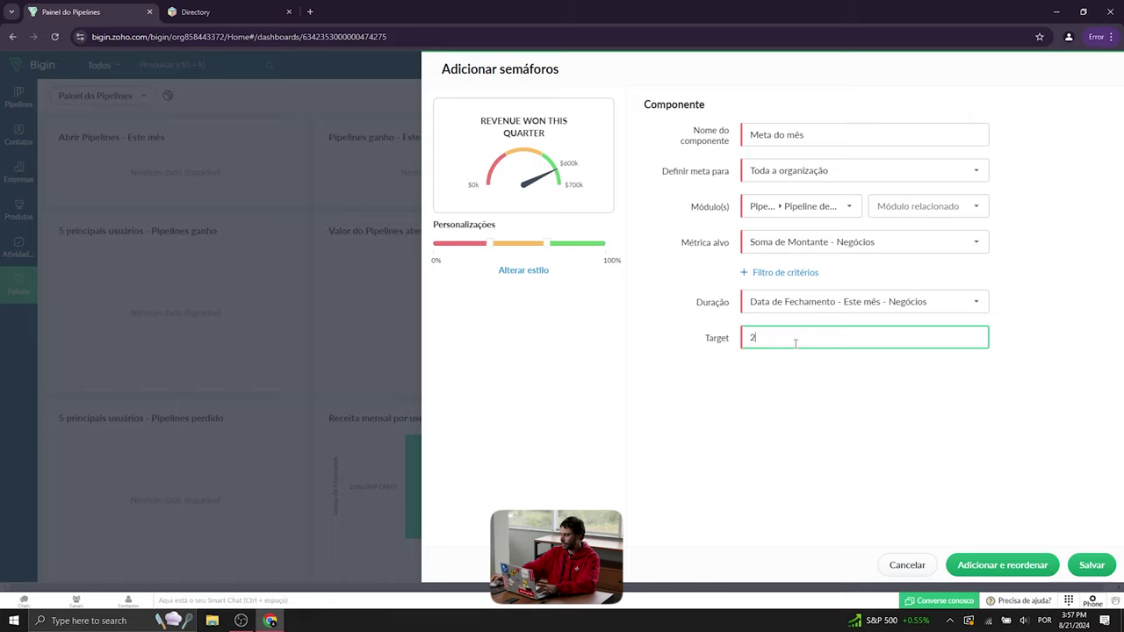
pyautogui.write('000000')
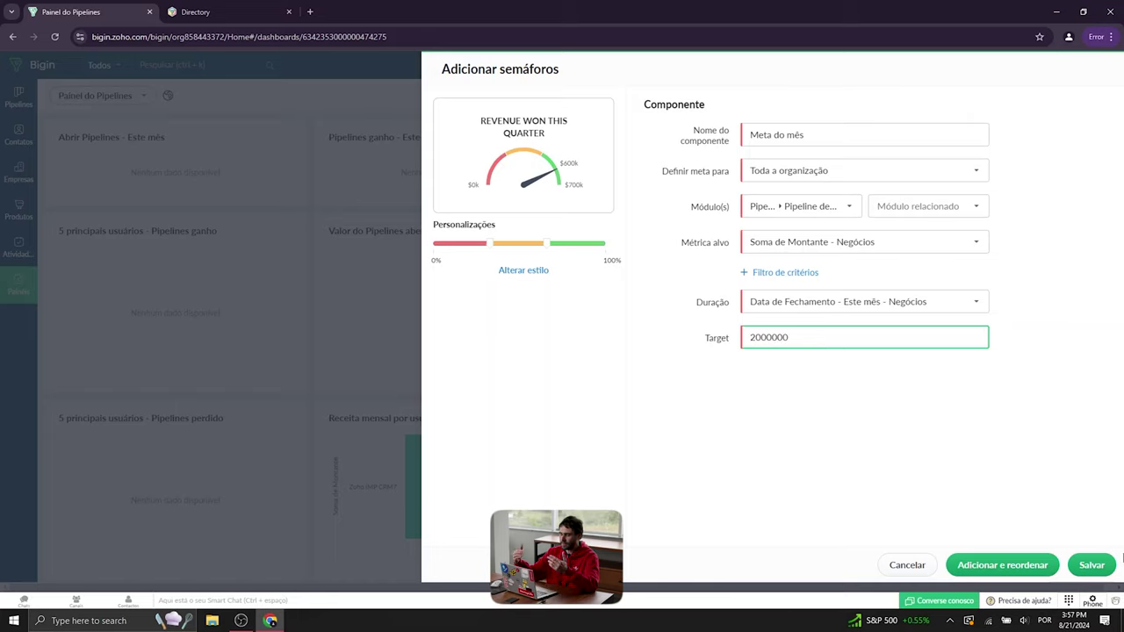
pyautogui.click(1101, 568)
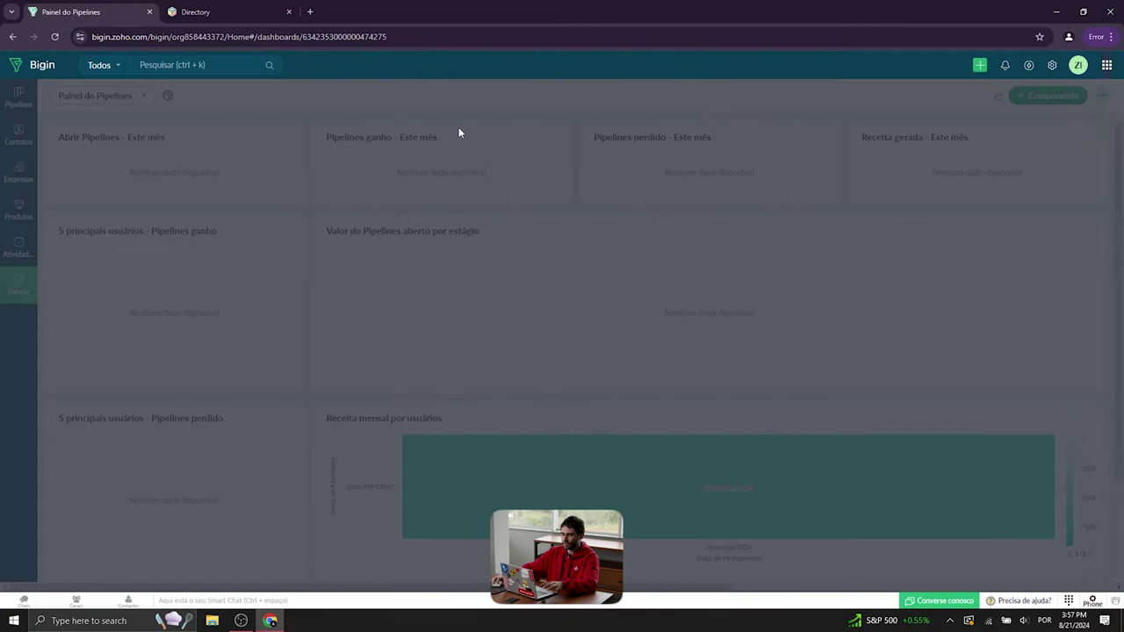
# - Check the new Meta do mês gauge on Painel do Pipelines and view its options menu
pyautogui.scroll(-2, 650, 214)
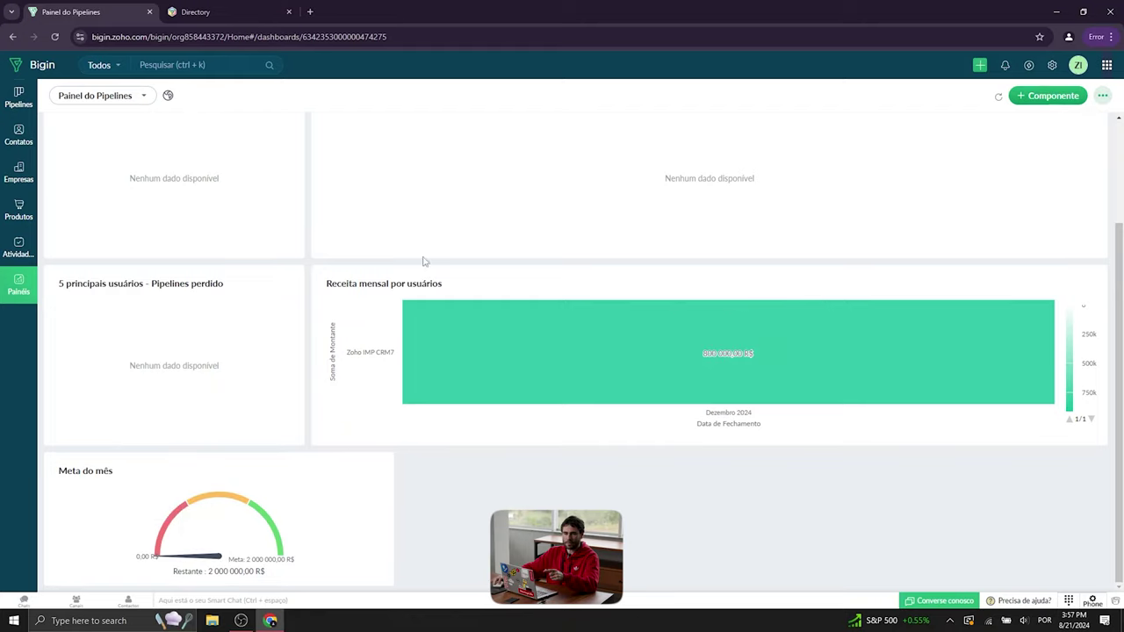
pyautogui.scroll(1, 39, 178)
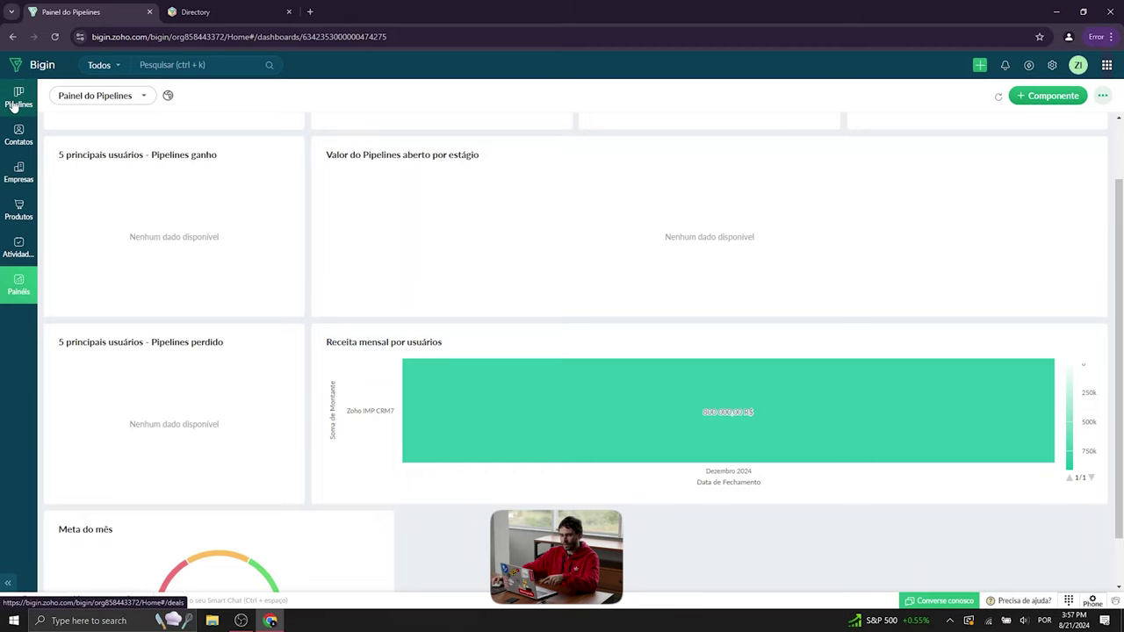
pyautogui.scroll(-1, 254, 404)
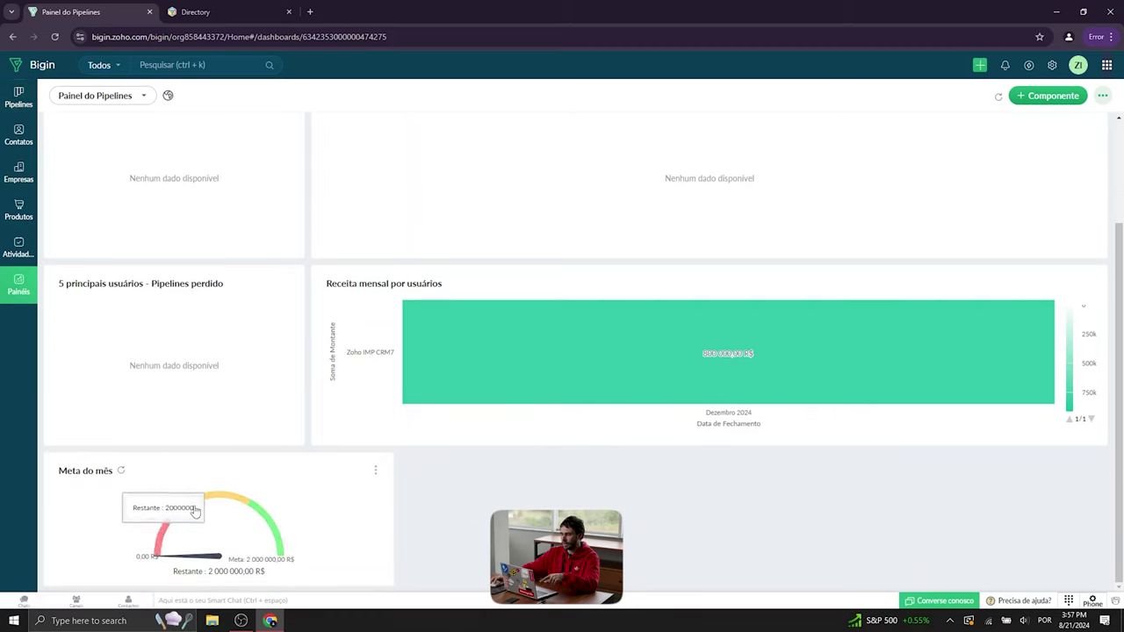
pyautogui.click(1102, 96)
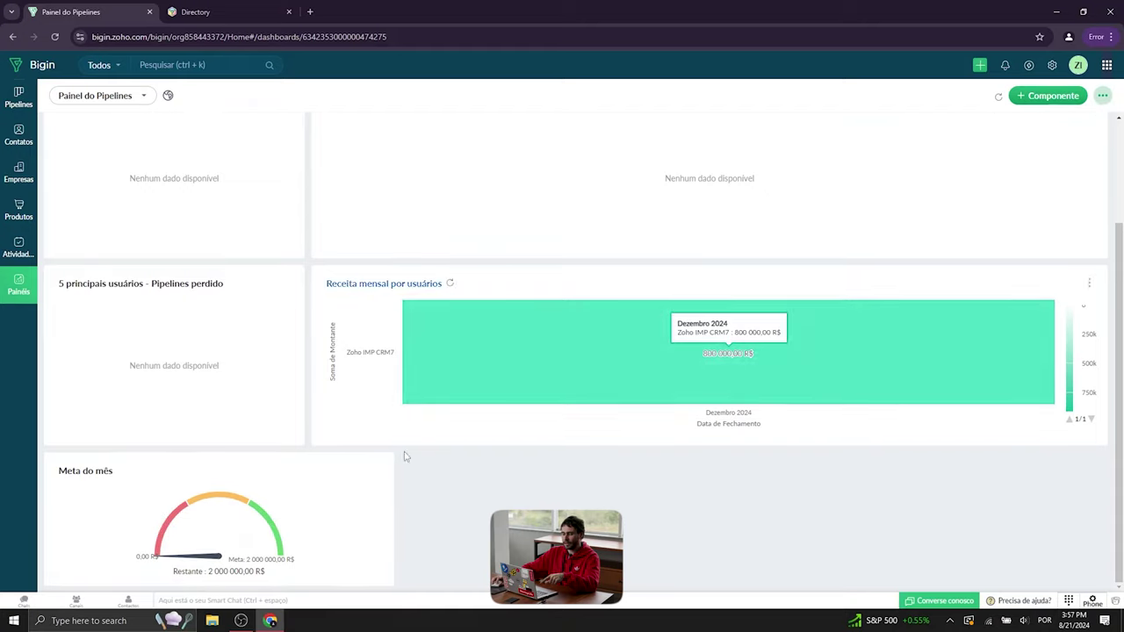
pyautogui.click(376, 470)
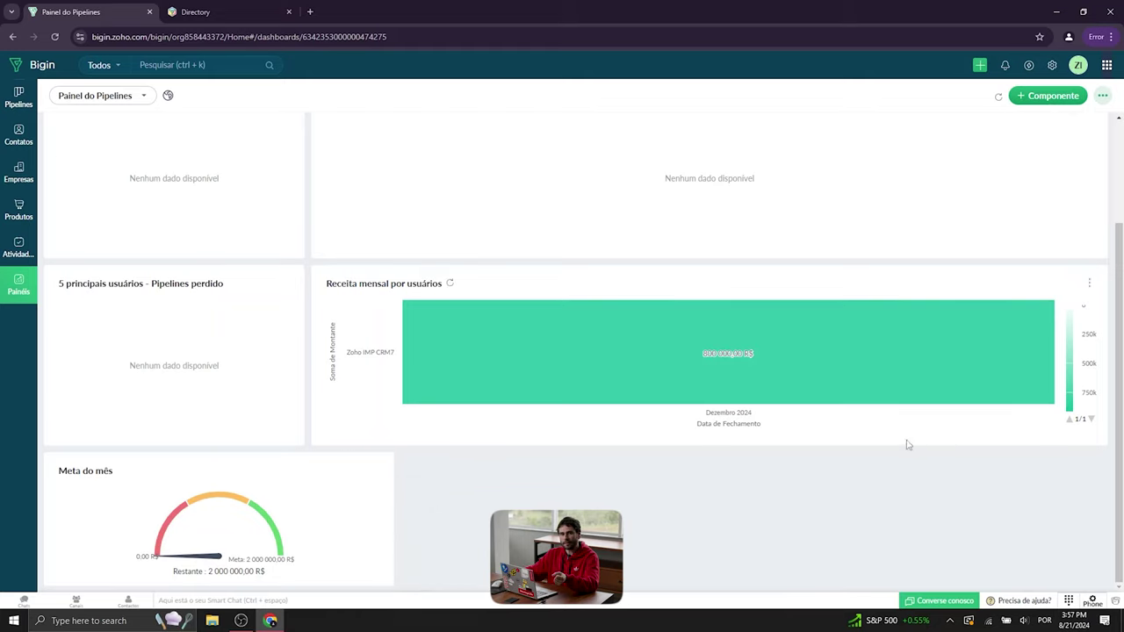
# - Start a deal named Imóvel Y, linked to Zylker Corp and its contact
pyautogui.click(21, 100)
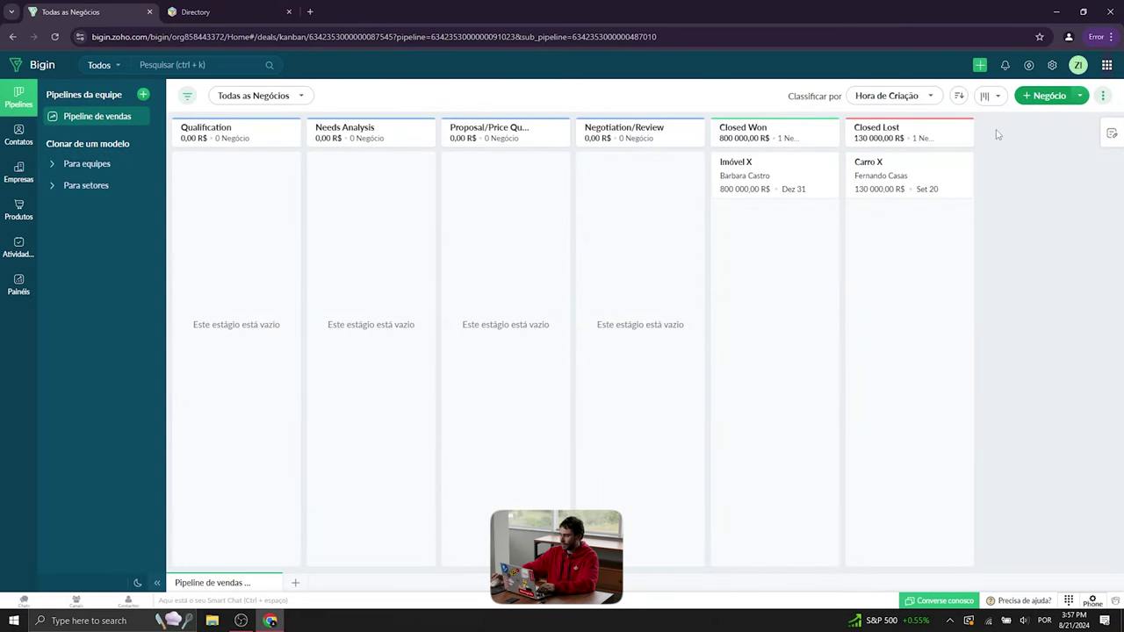
pyautogui.click(924, 144)
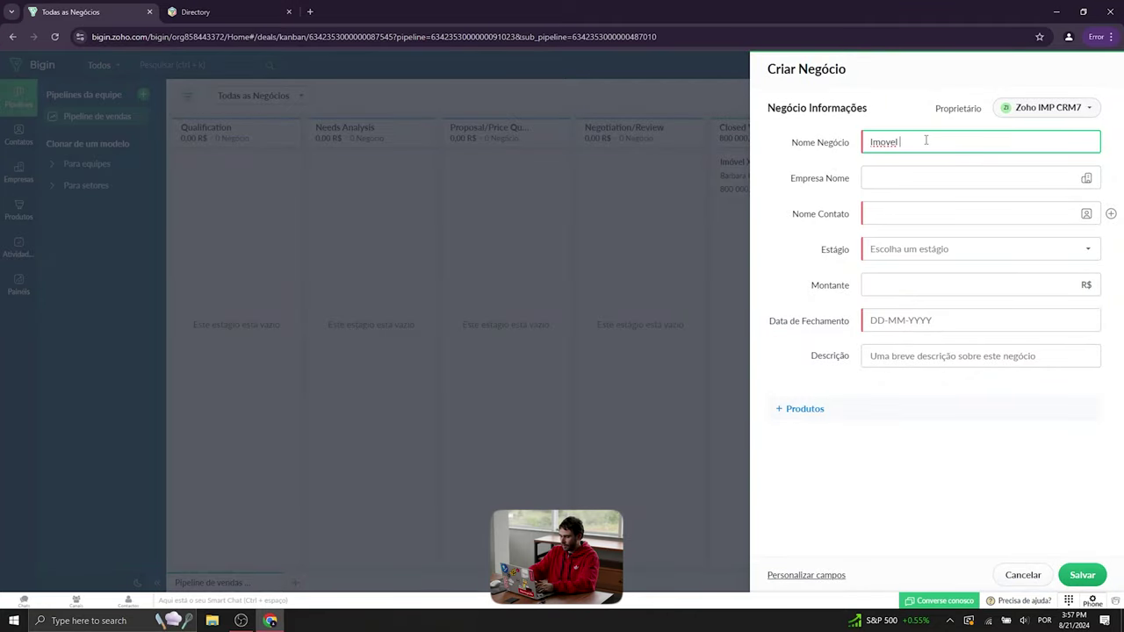
pyautogui.press('BackSpace')
pyautogui.press('BackSpace')
pyautogui.press('BackSpace')
pyautogui.press('BackSpace')
pyautogui.write('óv')
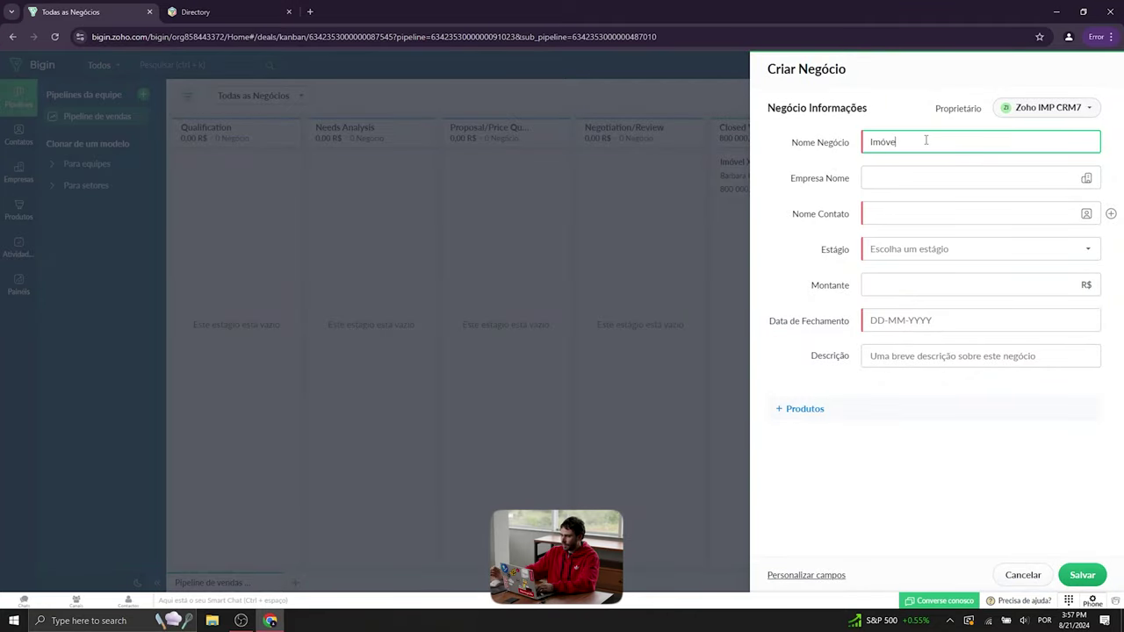
pyautogui.click(910, 180)
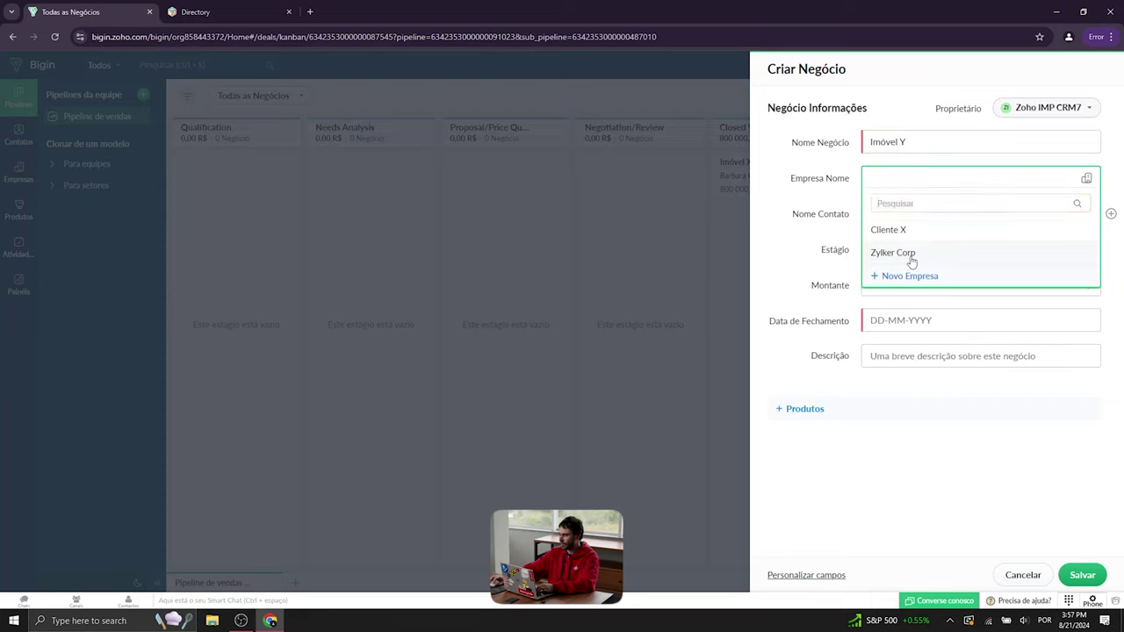
pyautogui.click(911, 255)
pyautogui.click(933, 219)
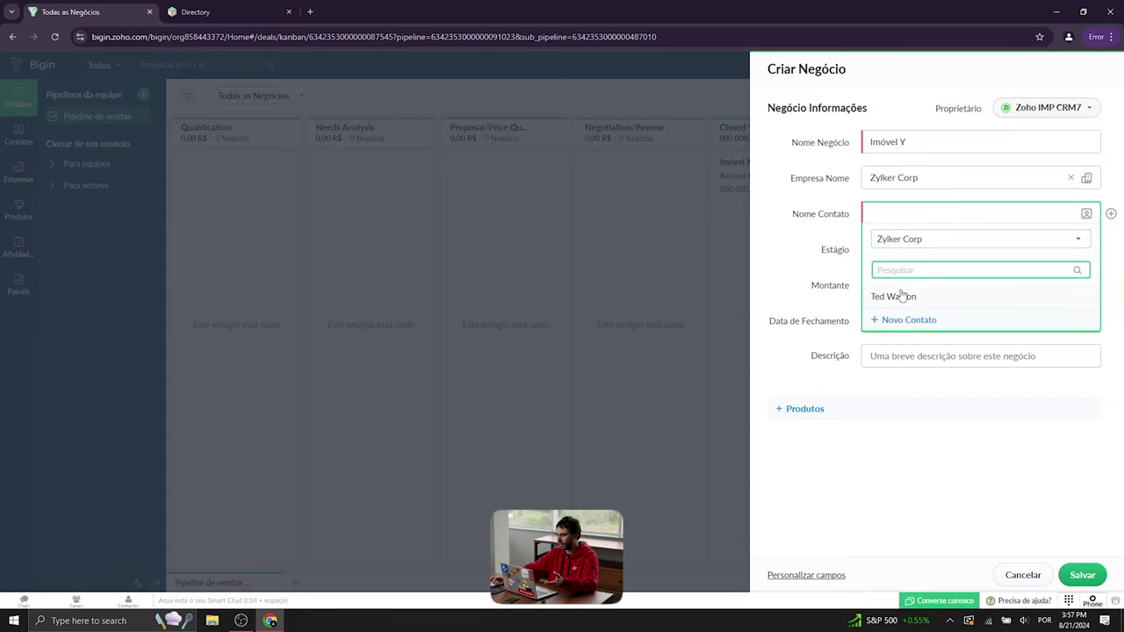
pyautogui.click(902, 296)
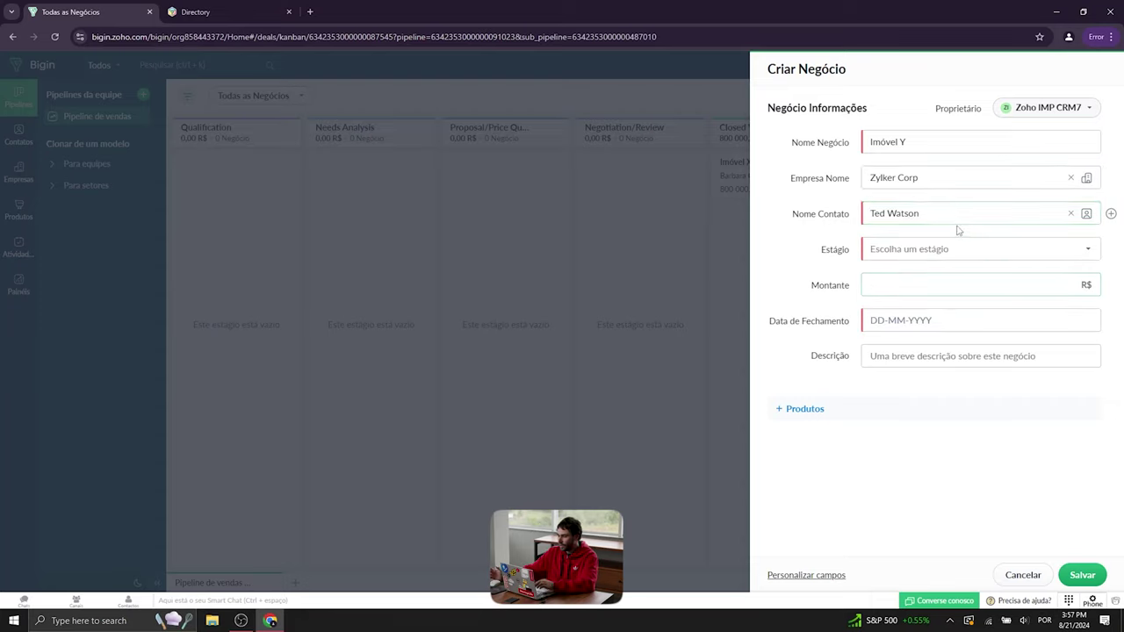
# - Set stage Negotiation/Review, amount 1200000 and closing date 22-08-2024, then save the deal
pyautogui.click(922, 253)
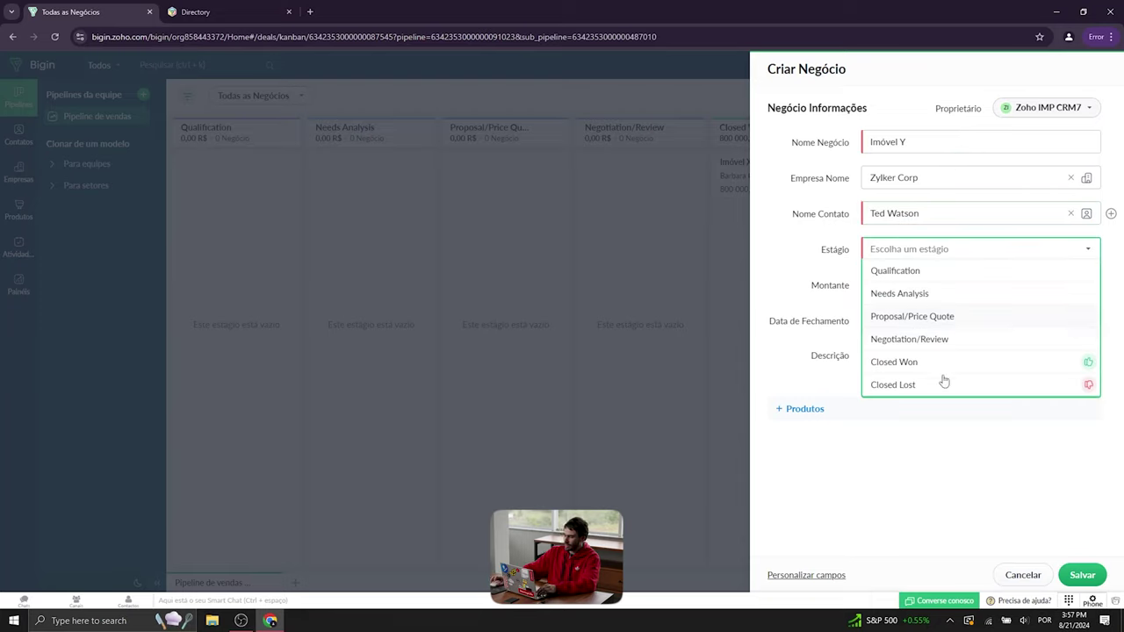
pyautogui.click(945, 343)
pyautogui.click(920, 288)
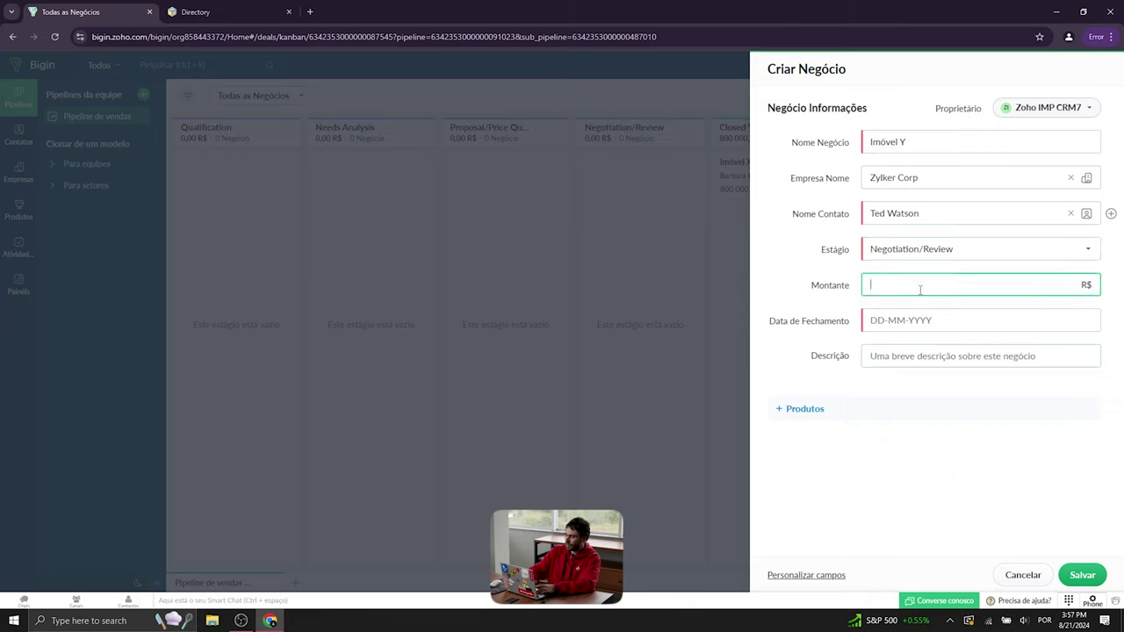
pyautogui.write('1200000')
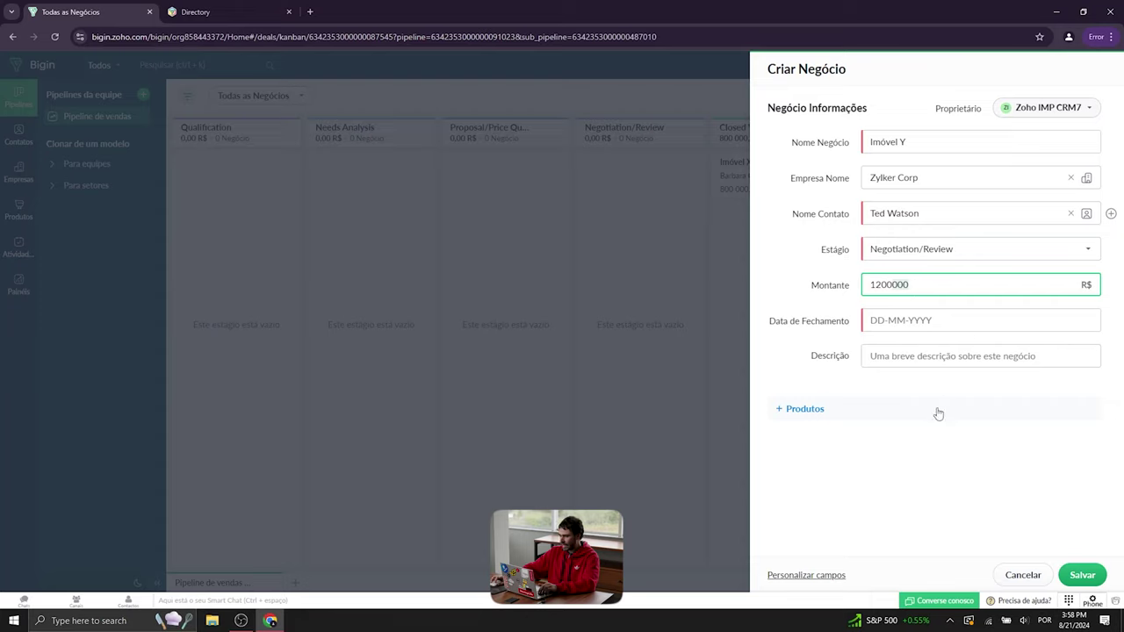
pyautogui.click(926, 327)
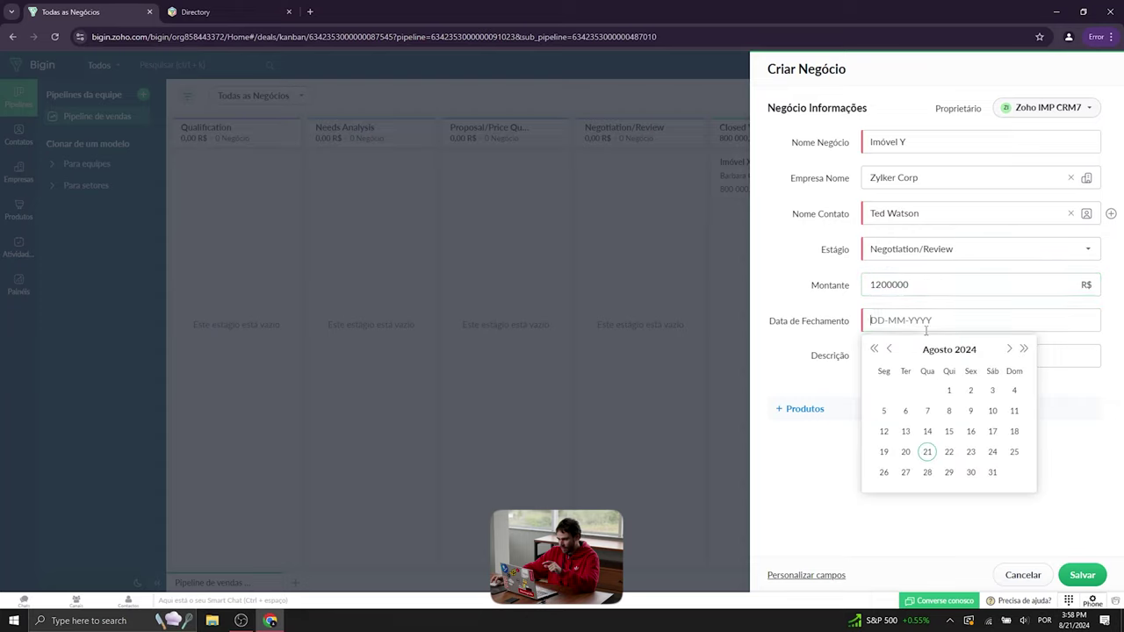
pyautogui.click(949, 452)
pyautogui.click(1078, 577)
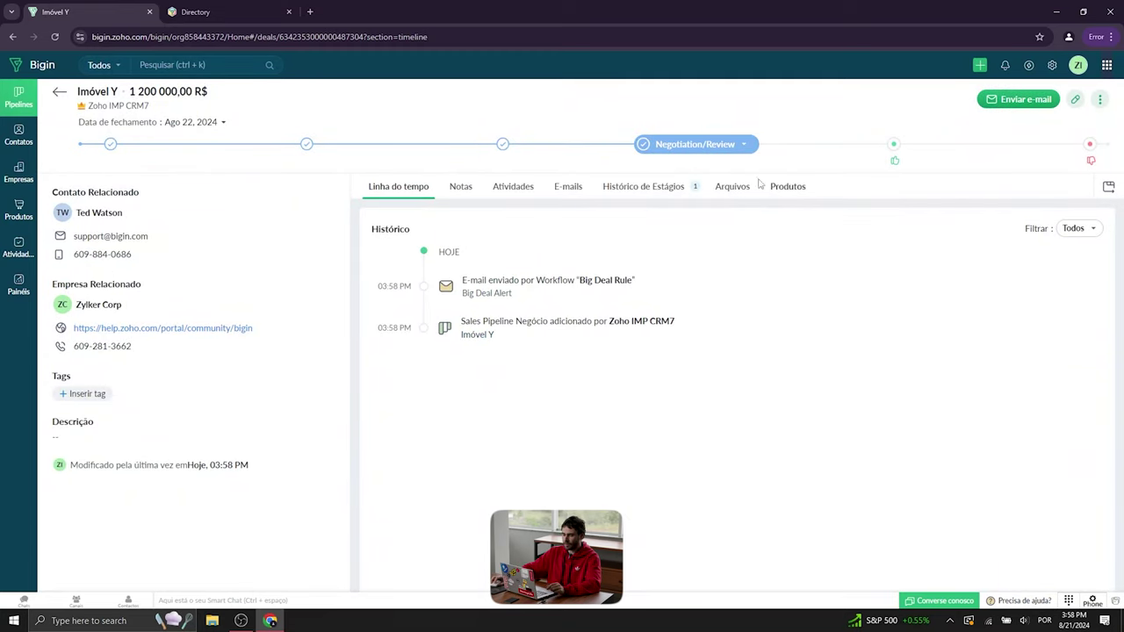
pyautogui.click(29, 106)
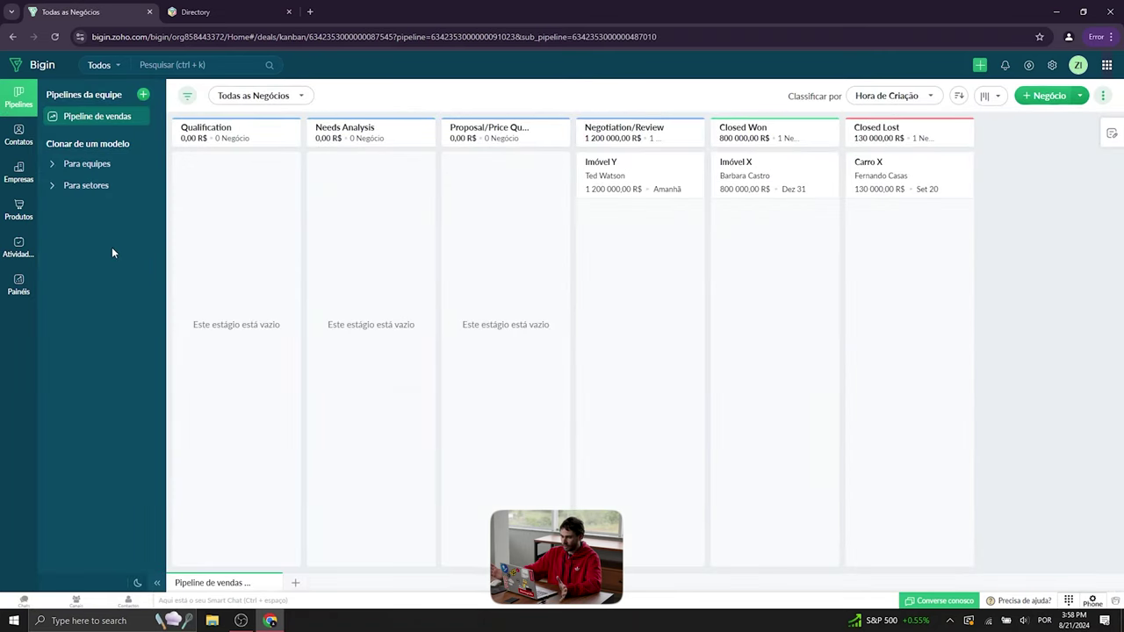
# - Switch to the Visão geral dashboard and refresh its data
pyautogui.click(18, 285)
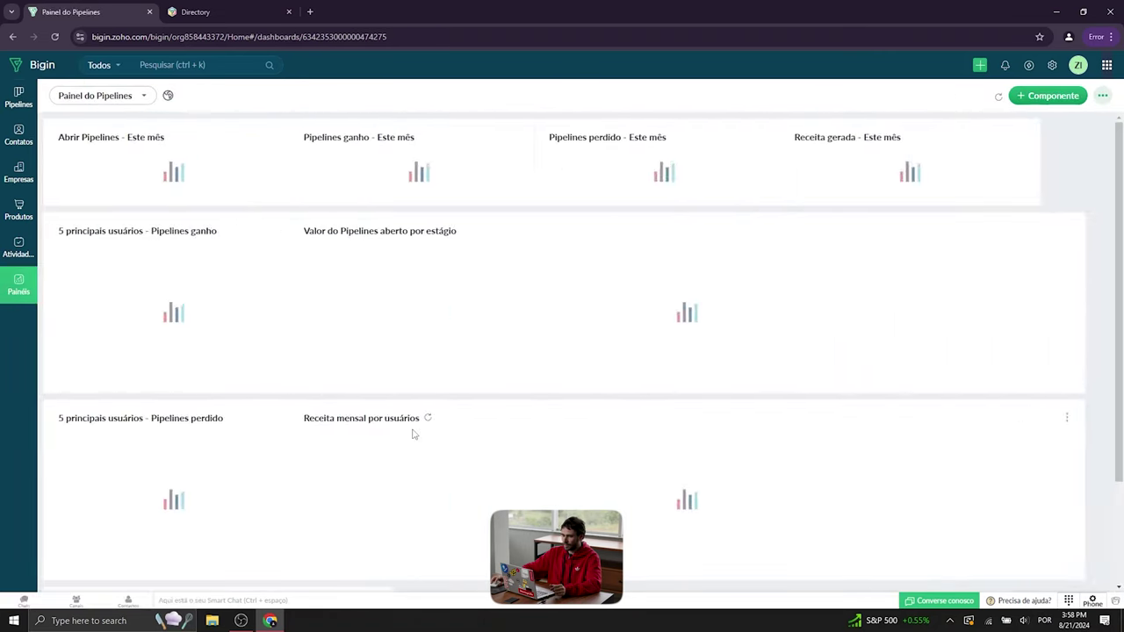
pyautogui.click(121, 98)
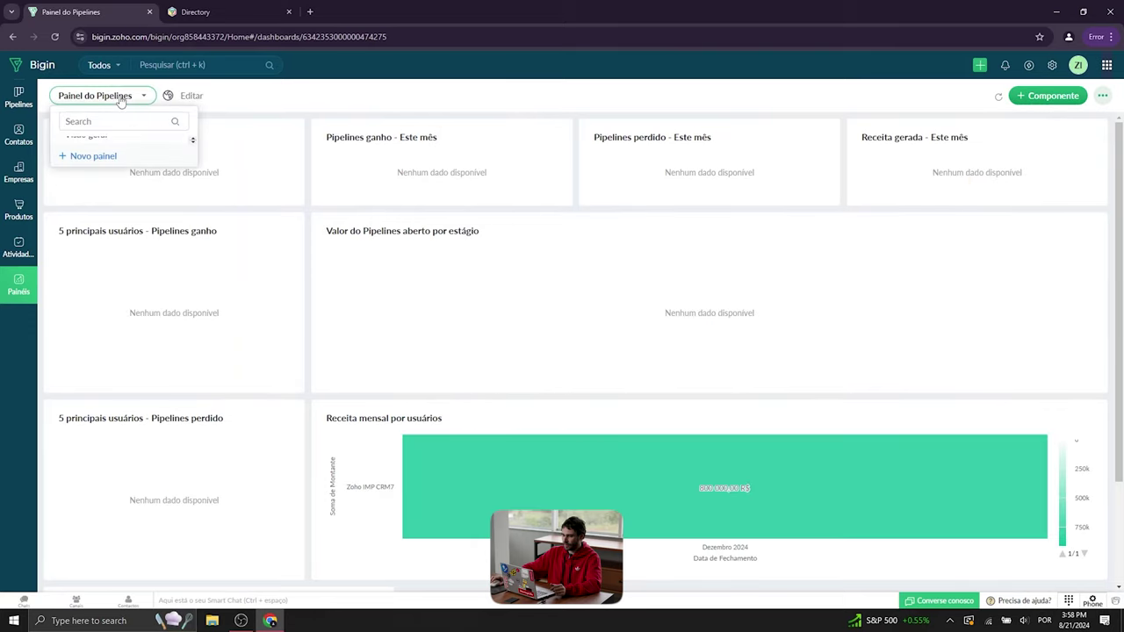
pyautogui.click(112, 178)
pyautogui.scroll(-2, 574, 407)
pyautogui.scroll(2, 281, 252)
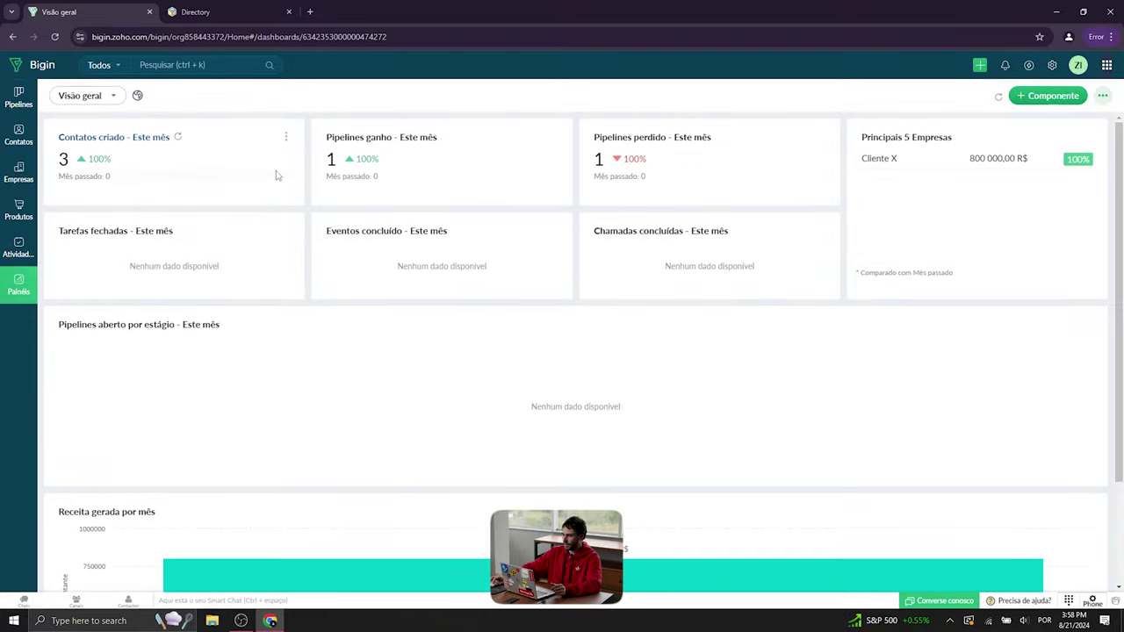
pyautogui.click(997, 97)
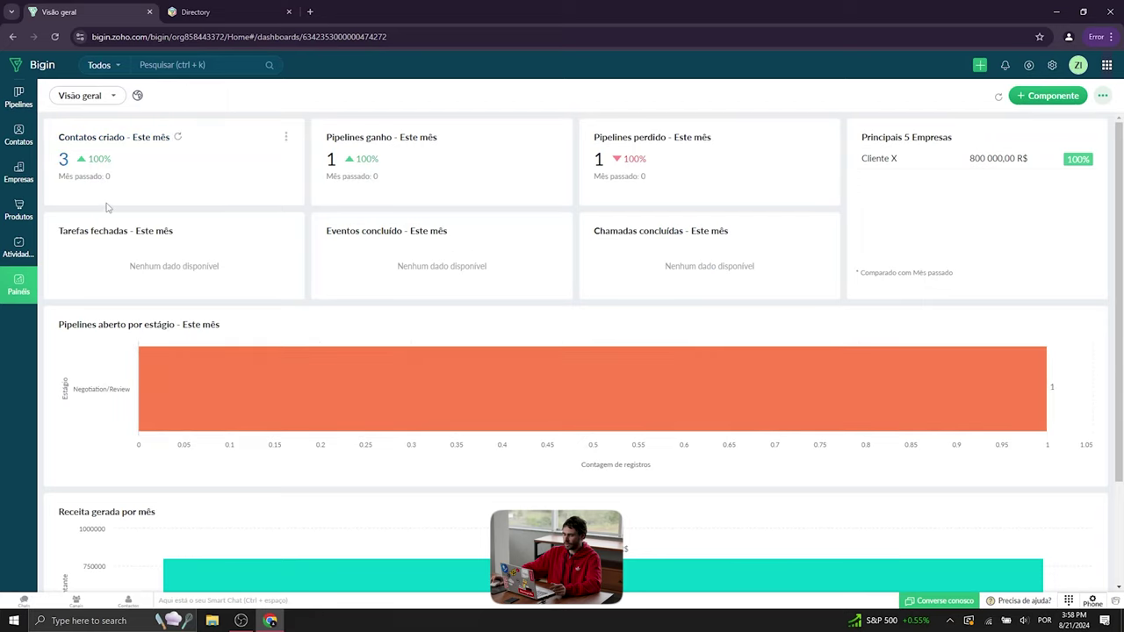
pyautogui.scroll(-2, 645, 391)
pyautogui.scroll(2, 577, 276)
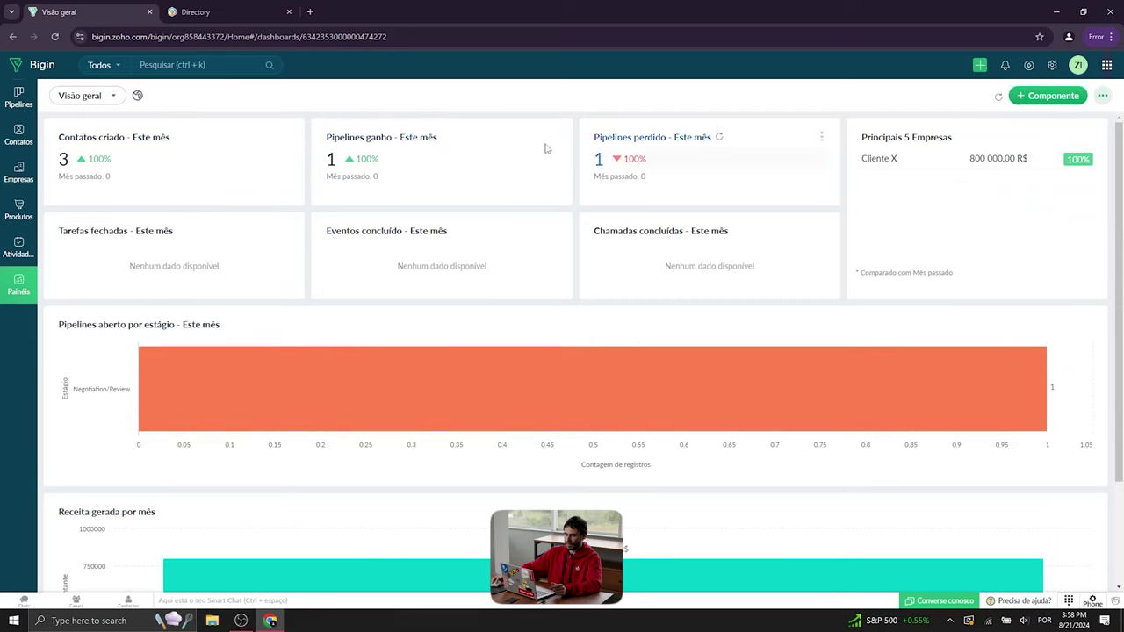
# - Return to Painel do Pipelines to check the Meta do mês gauge
pyautogui.click(77, 95)
pyautogui.click(89, 179)
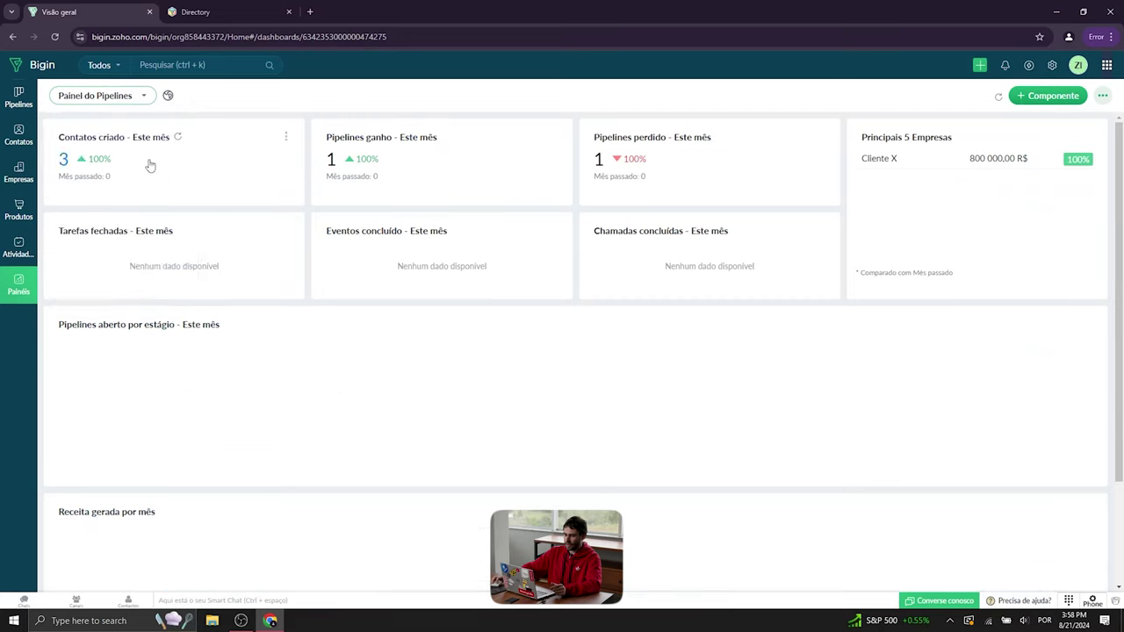
pyautogui.scroll(-4, 559, 389)
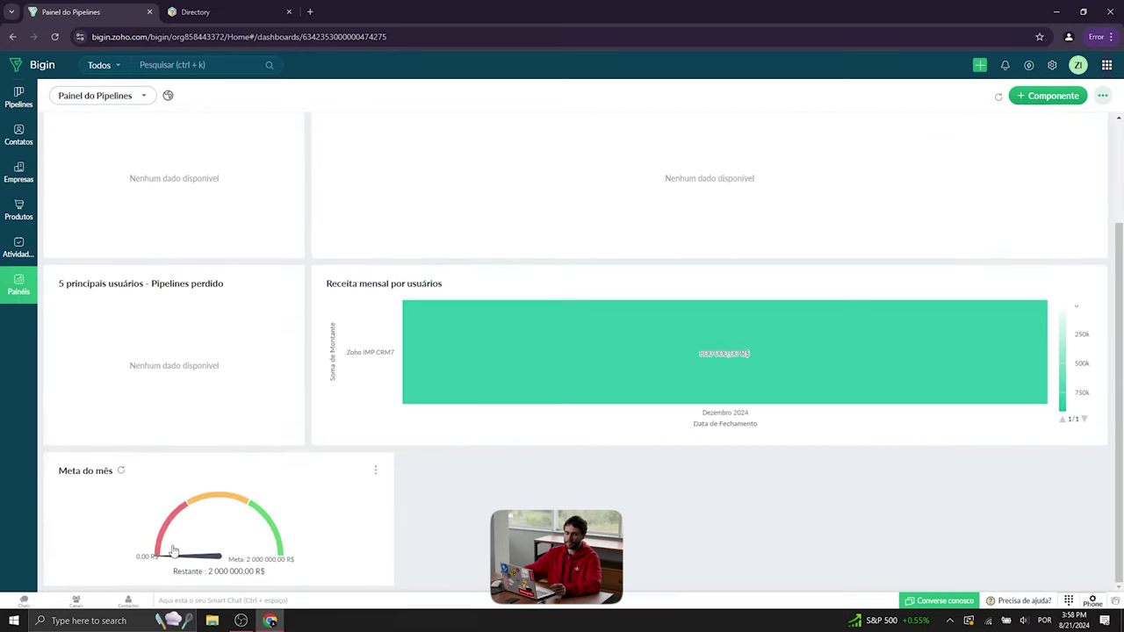
pyautogui.scroll(2, 106, 419)
# - Drag Imóvel Y into Closed Won and refresh Painel do Pipelines to update the goal gauge
pyautogui.click(20, 104)
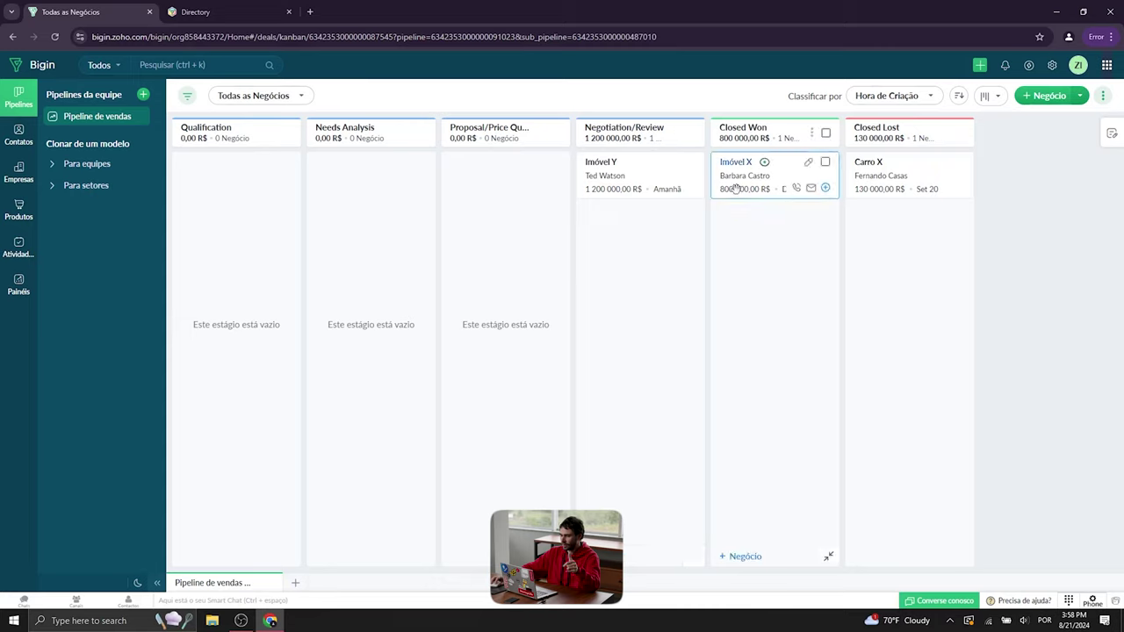
pyautogui.moveTo(620, 178); pyautogui.dragTo(753, 272)
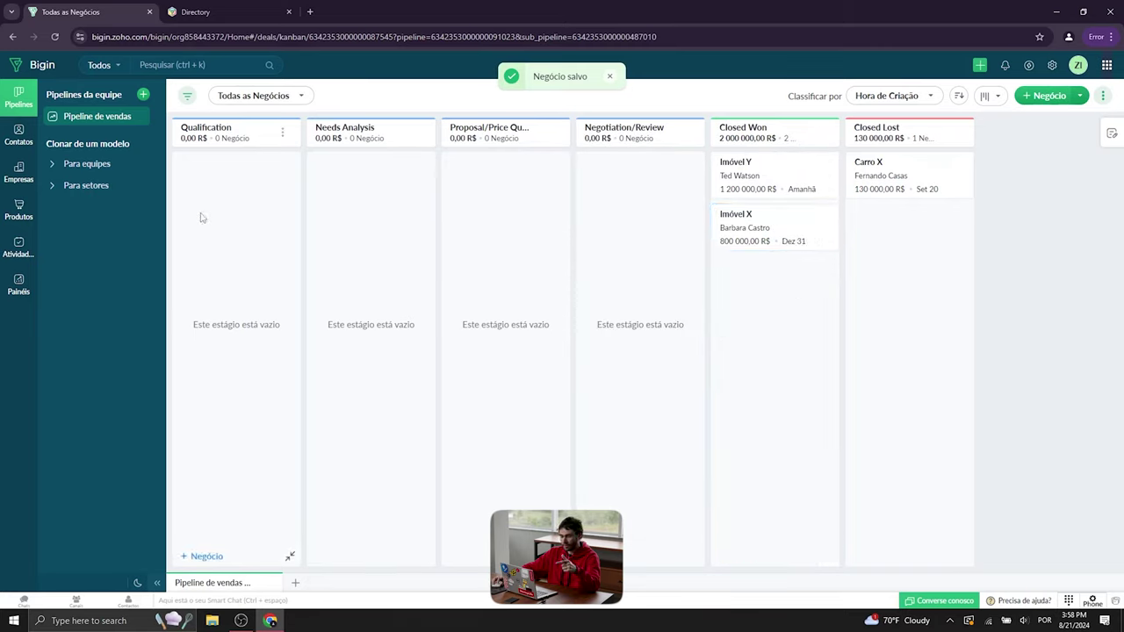
pyautogui.click(18, 283)
pyautogui.scroll(-3, 419, 296)
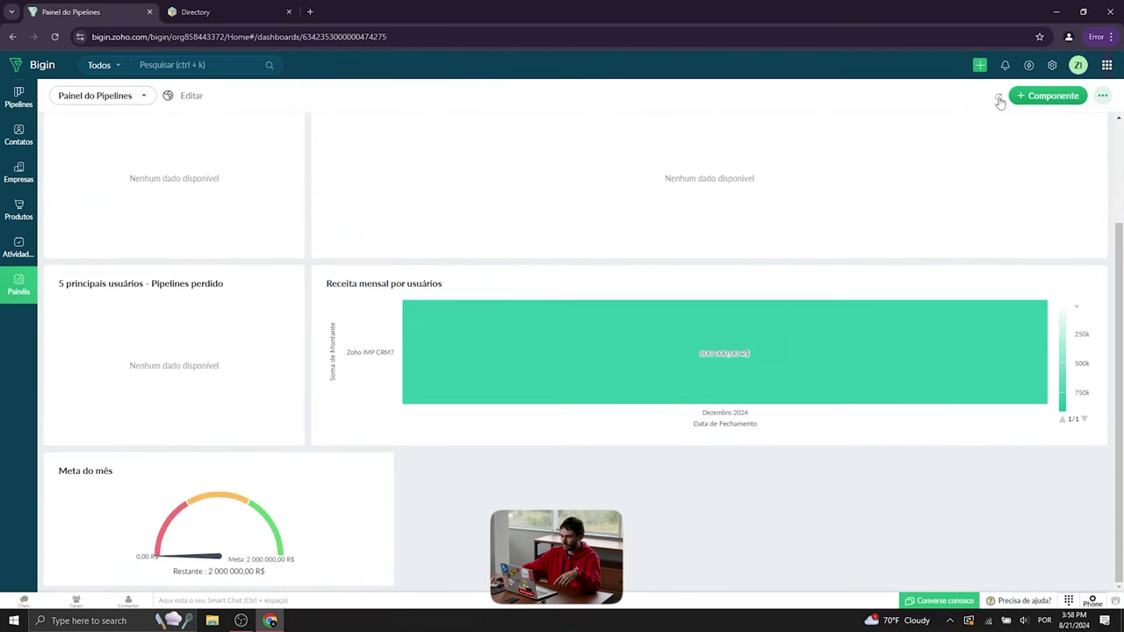
pyautogui.click(998, 96)
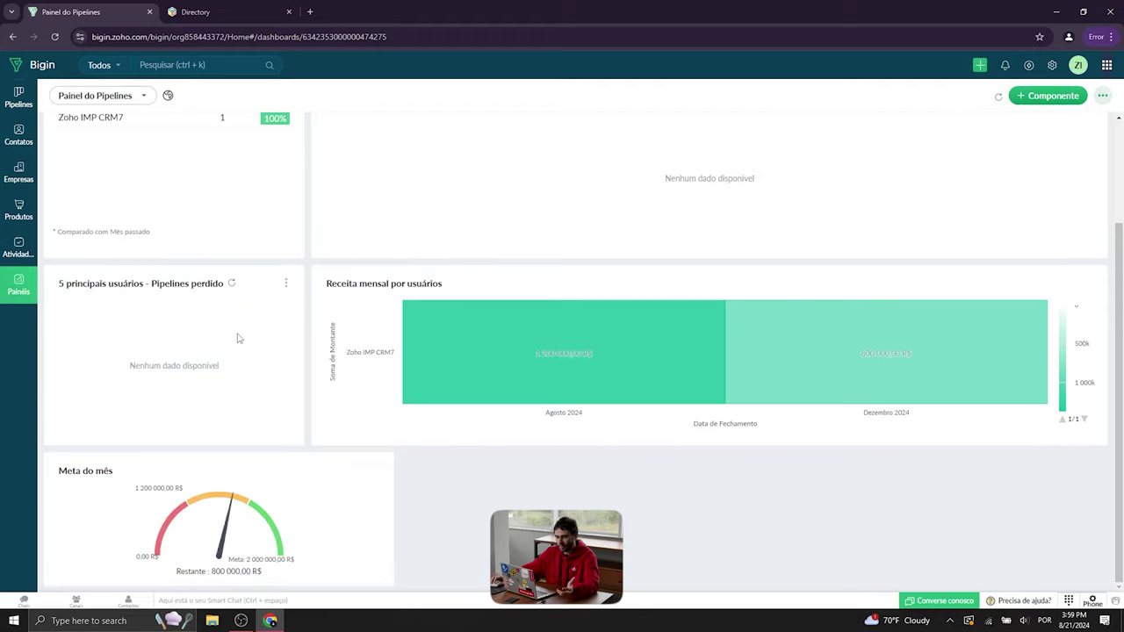
pyautogui.moveTo(221, 536)
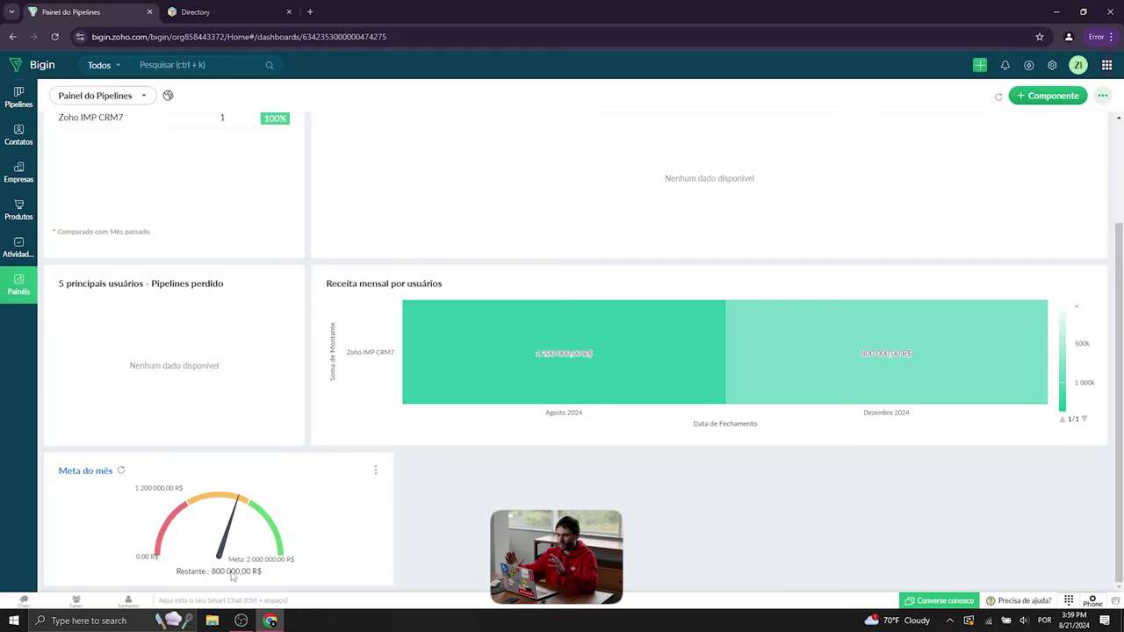
pyautogui.scroll(1, 740, 403)
pyautogui.scroll(1, 739, 402)
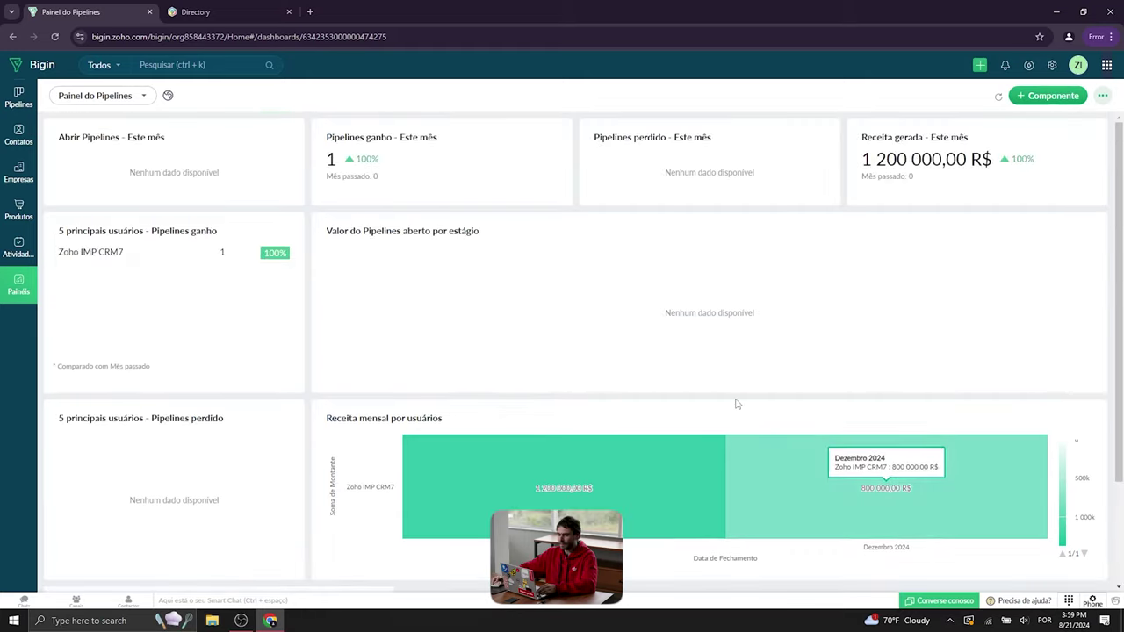
# - Return to the Pipeline de vendas board and start creating a new team pipeline
pyautogui.click(13, 108)
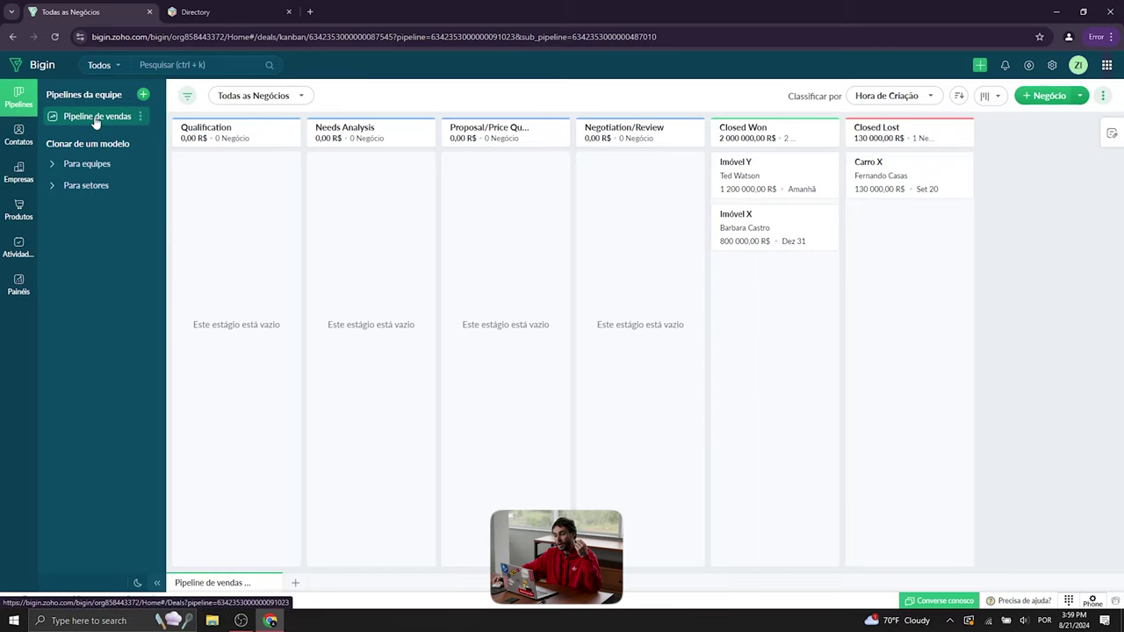
pyautogui.click(143, 97)
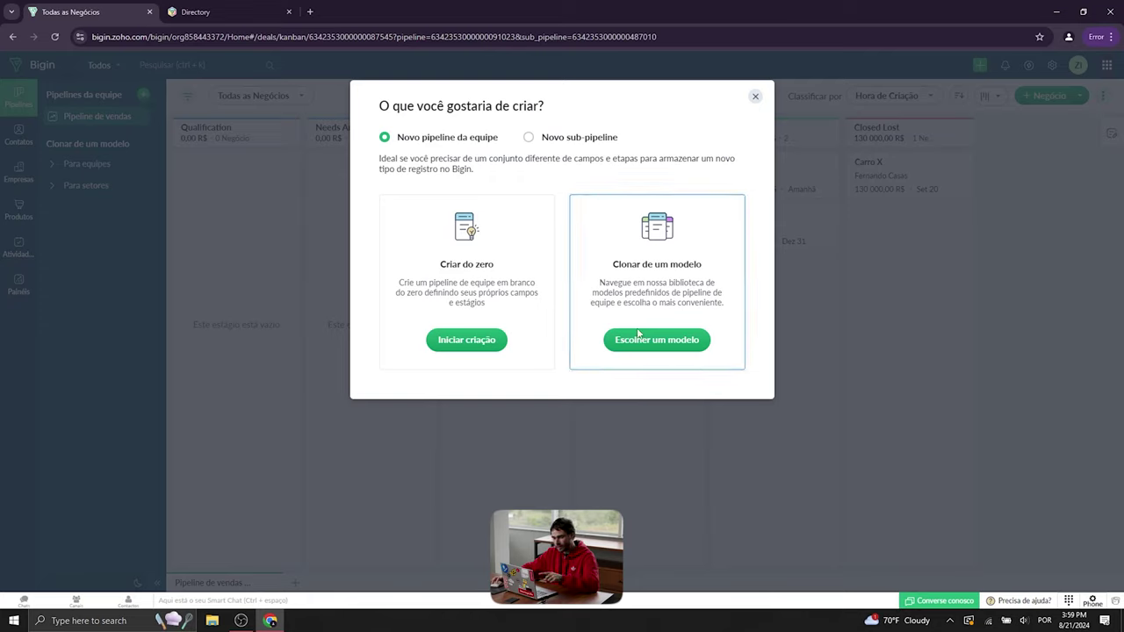
# - Browse the pipeline templates, previewing Suporte ao cliente and Integração do cliente
pyautogui.click(665, 344)
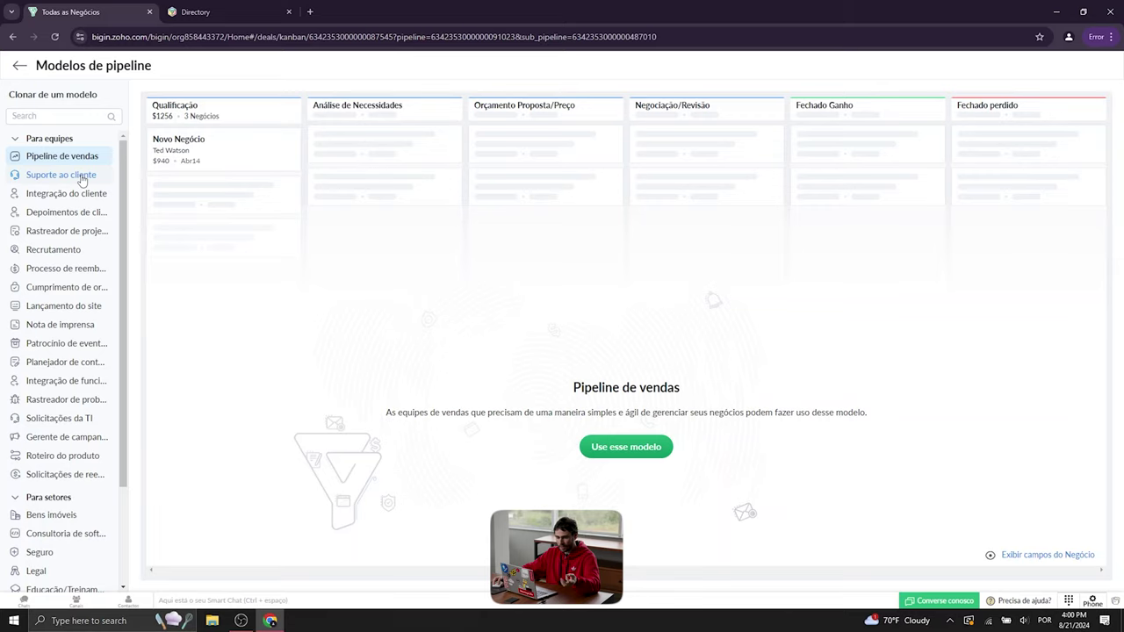
pyautogui.click(81, 178)
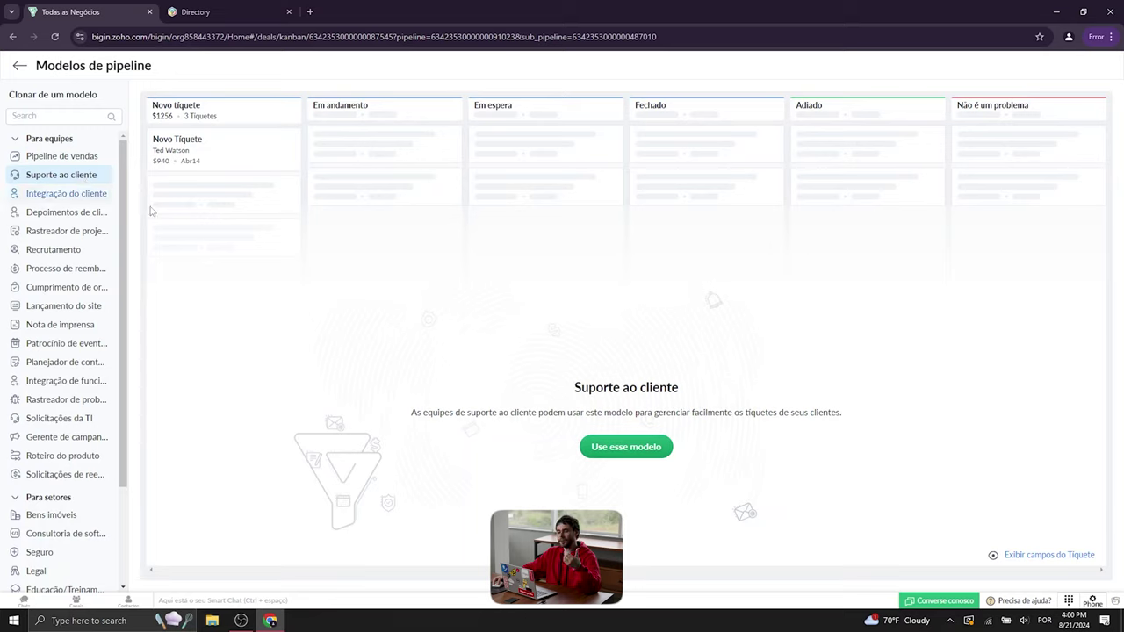
pyautogui.scroll(-2, 121, 262)
pyautogui.scroll(2, 121, 262)
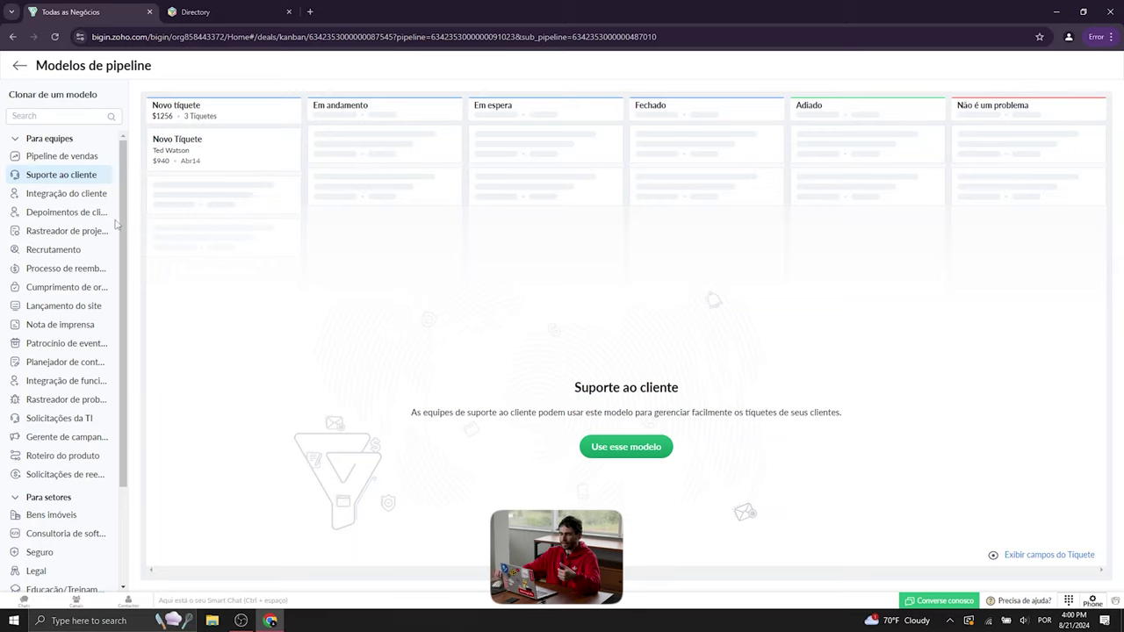
pyautogui.click(94, 201)
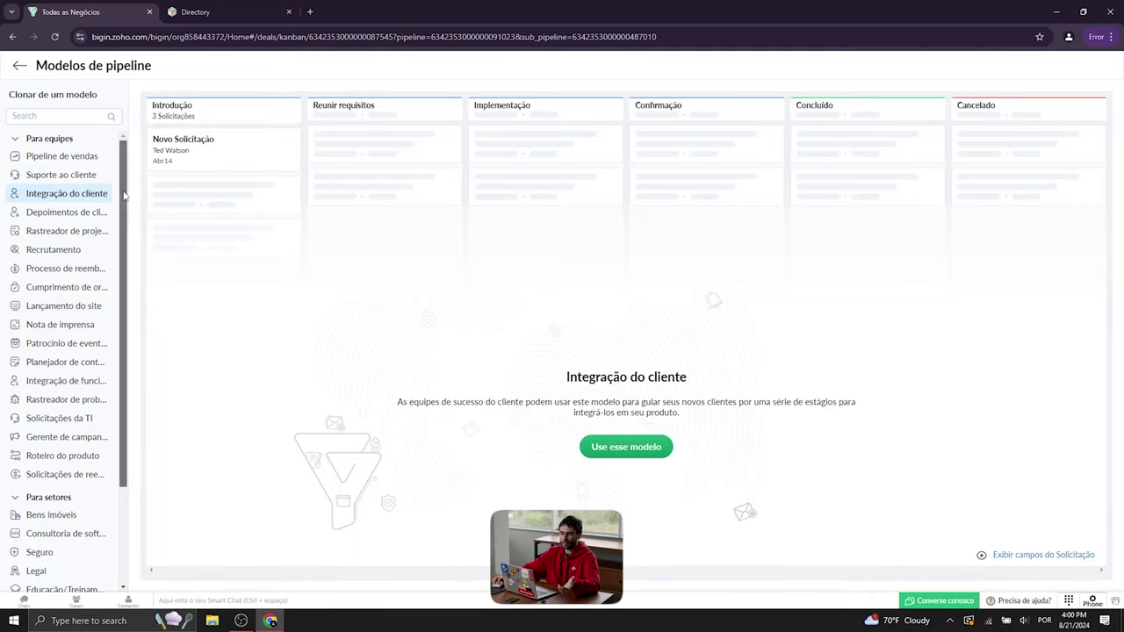
pyautogui.moveTo(129, 165); pyautogui.dragTo(131, 293)
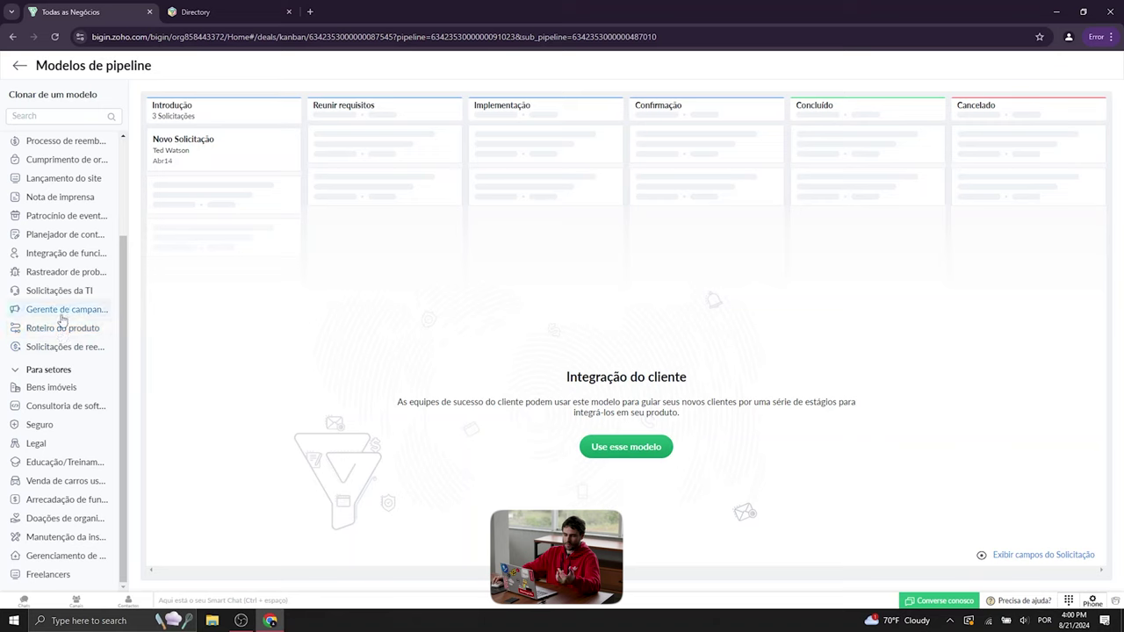
pyautogui.scroll(3, 62, 321)
# - Clone the Suporte ao cliente template into a Customer Support team pipeline
pyautogui.click(65, 176)
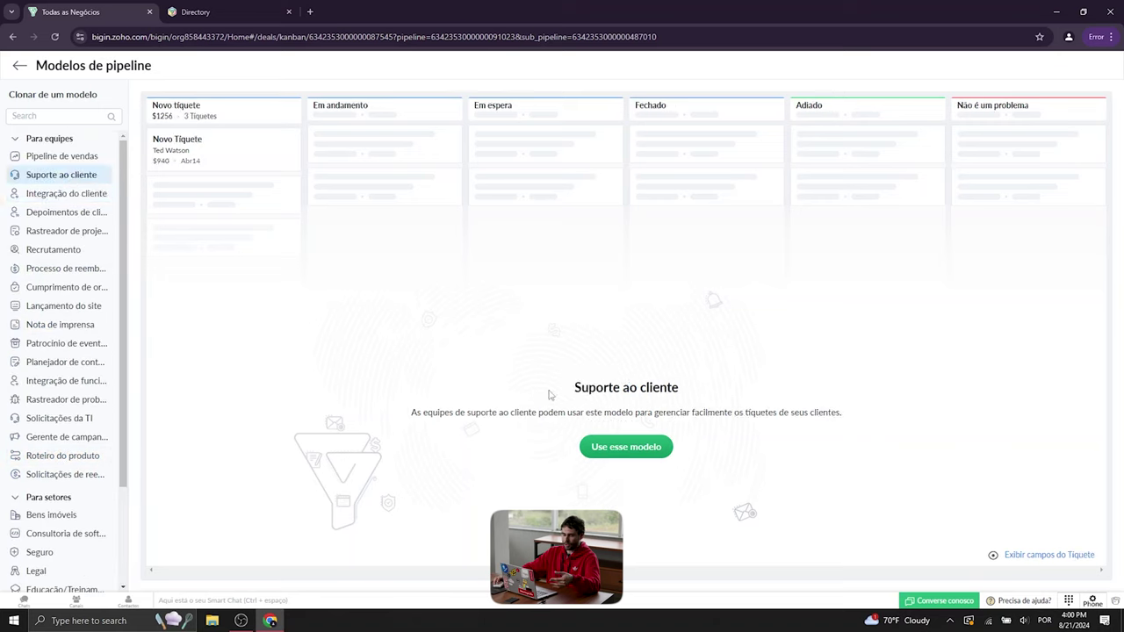
pyautogui.scroll(-3, 77, 474)
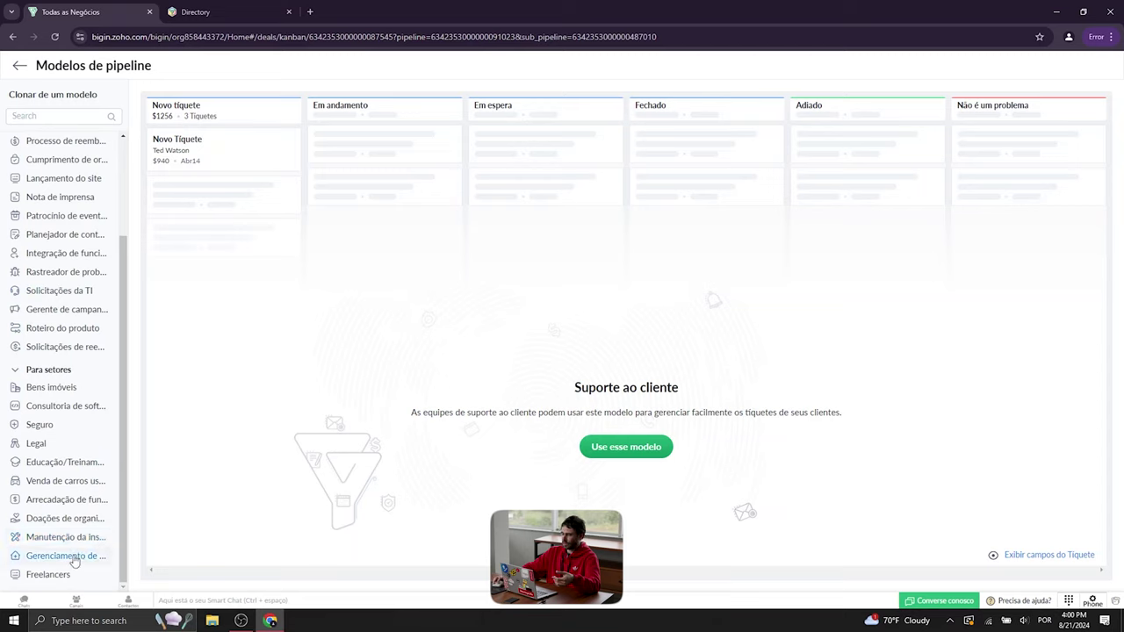
pyautogui.scroll(3, 77, 545)
pyautogui.click(619, 448)
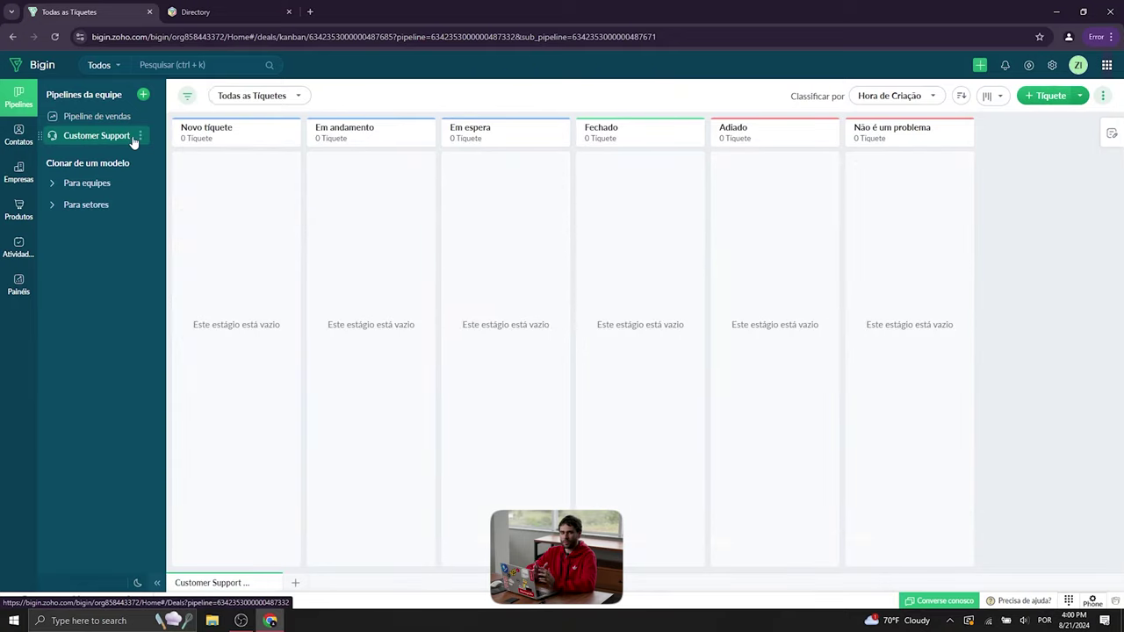
# - Start a ticket named 'Iluminação Não funciona' linked to contact Cliente X
pyautogui.click(1053, 96)
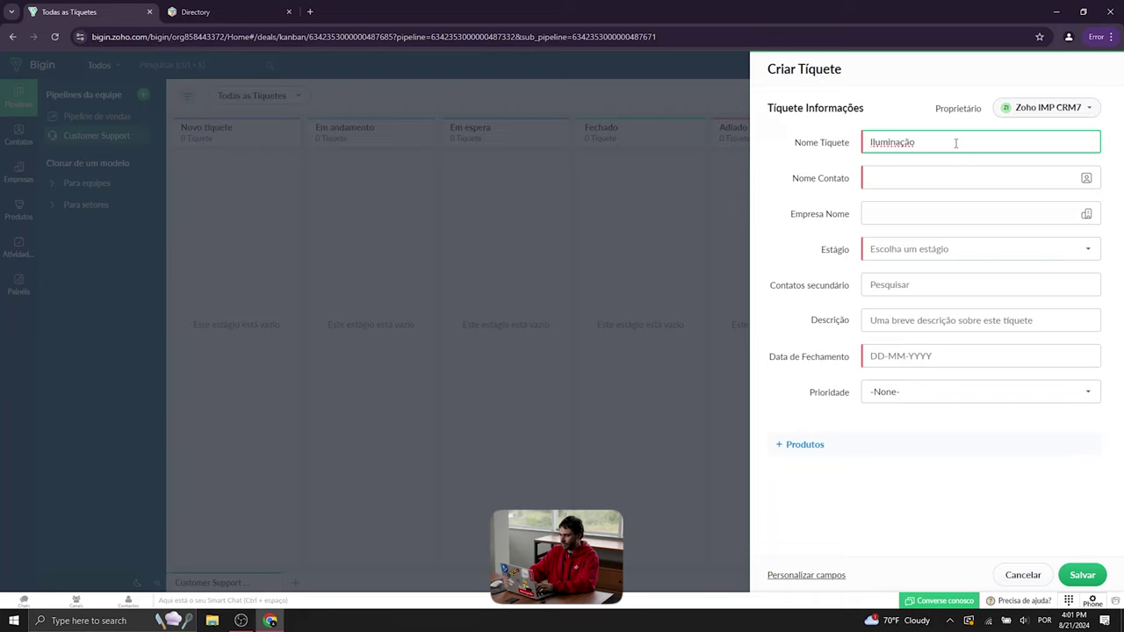
pyautogui.write('funciona')
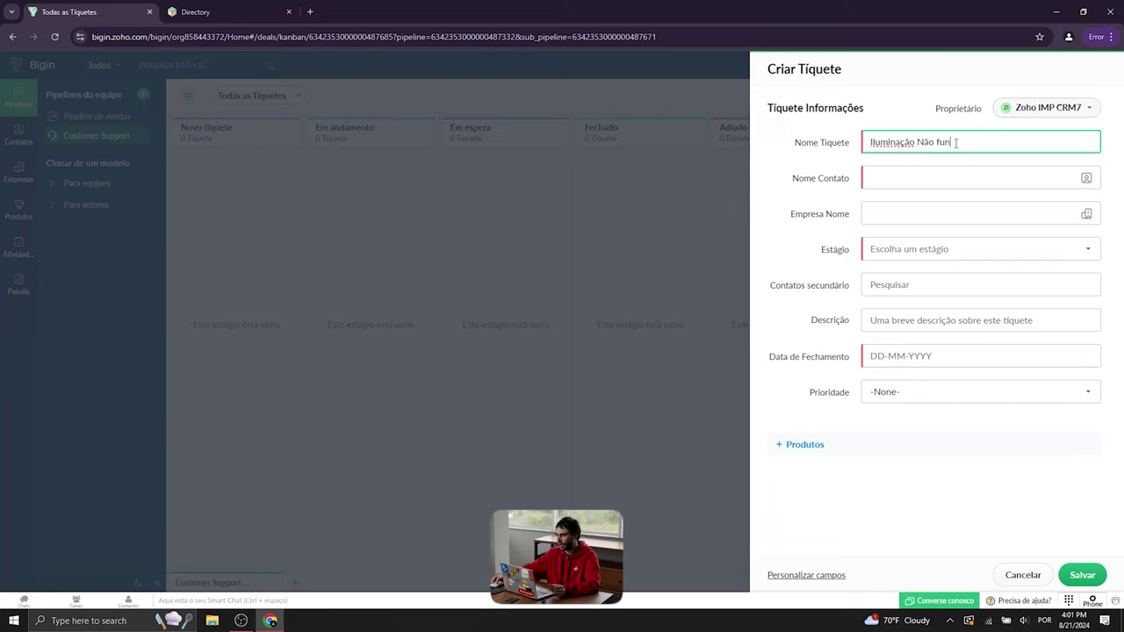
pyautogui.click(985, 180)
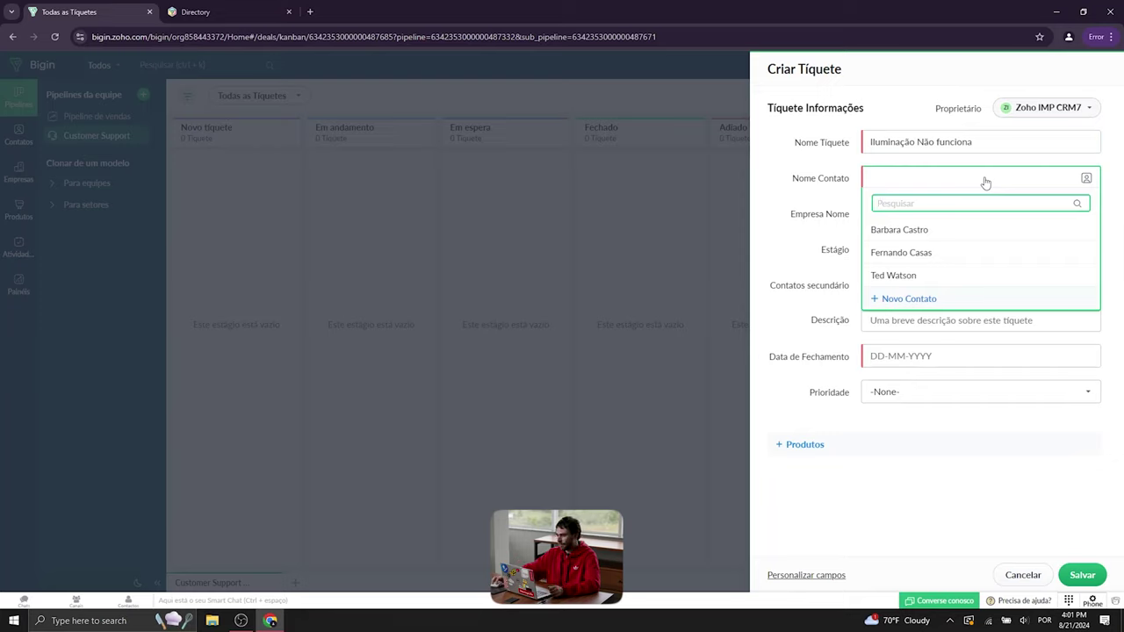
pyautogui.click(919, 232)
pyautogui.click(919, 219)
pyautogui.click(915, 218)
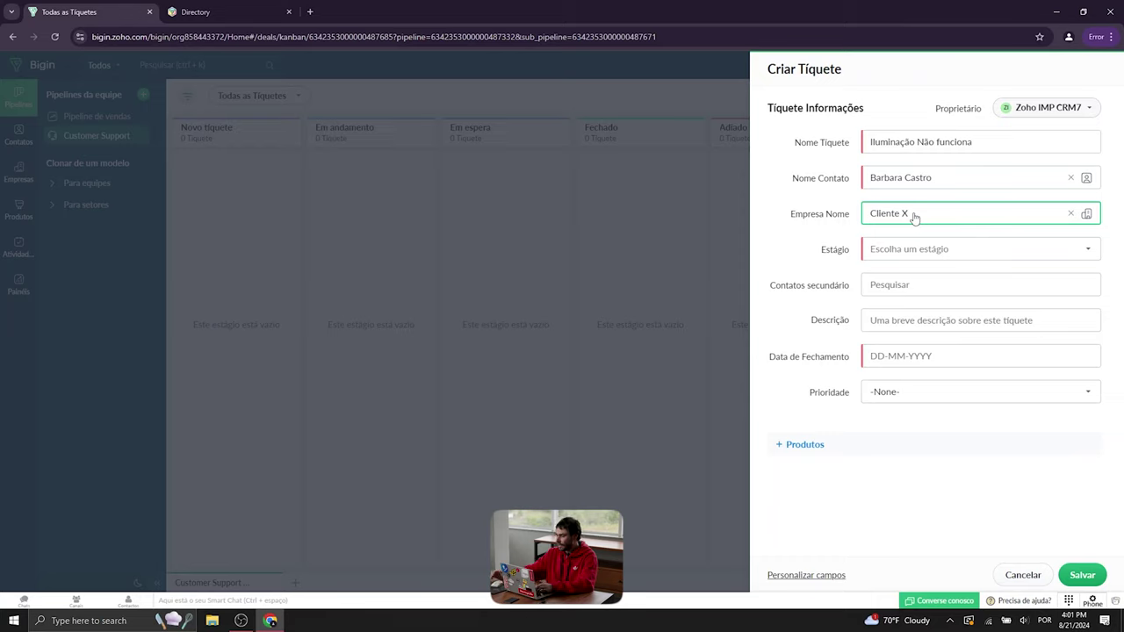
# - Set stage Novo tíquete, closing date 28-08-2024 and priority Alto, then save the ticket
pyautogui.click(909, 250)
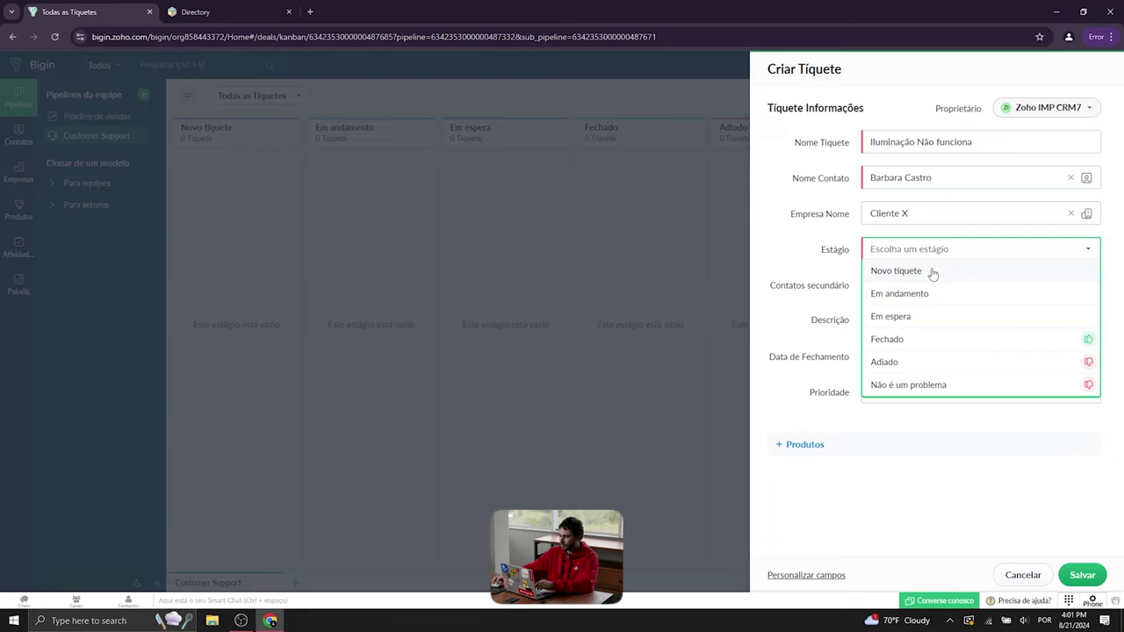
pyautogui.click(920, 271)
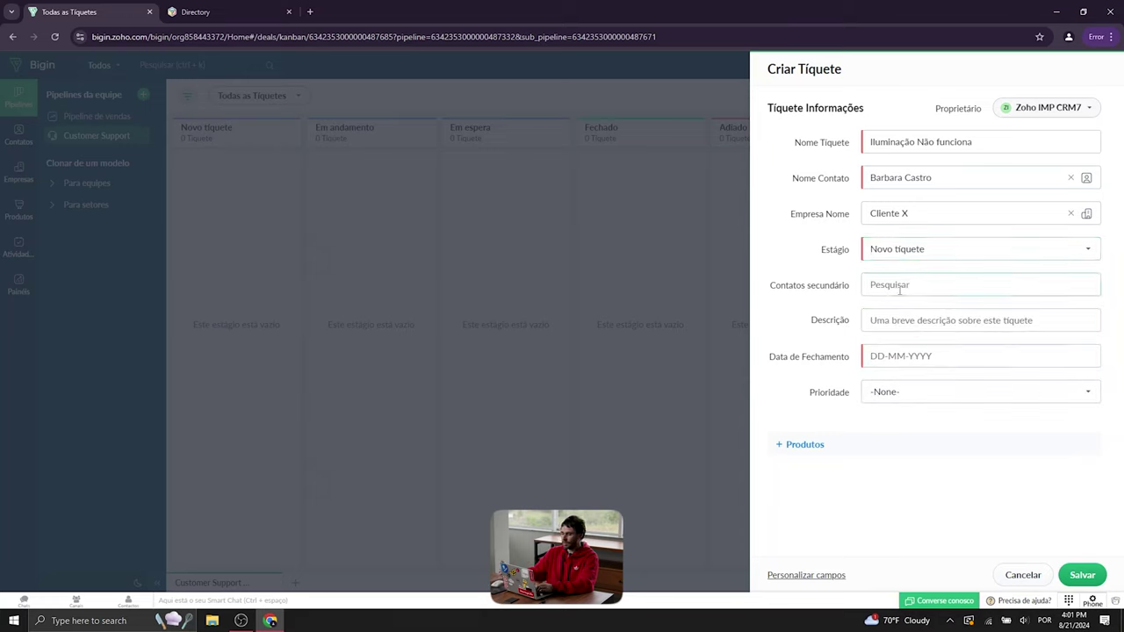
pyautogui.click(931, 356)
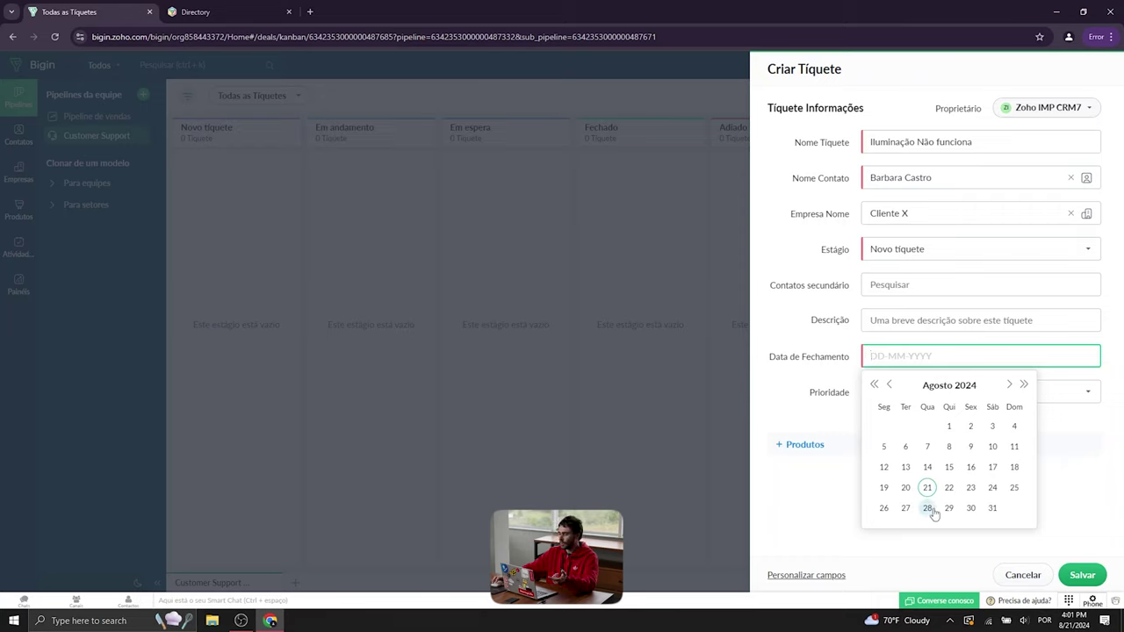
pyautogui.click(928, 509)
pyautogui.click(963, 397)
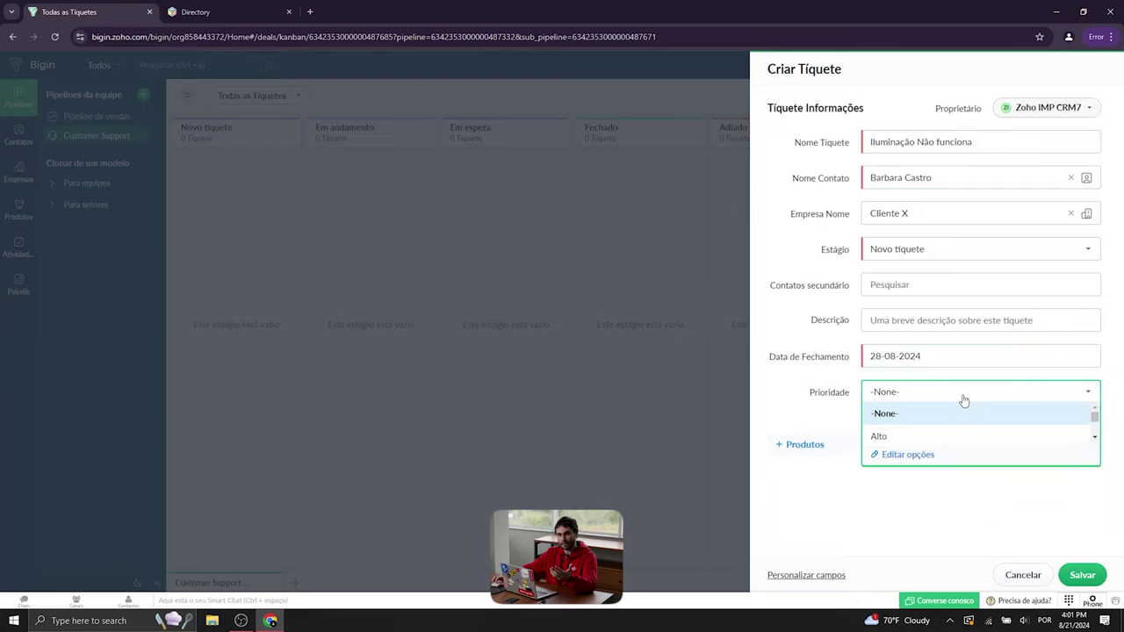
pyautogui.click(954, 436)
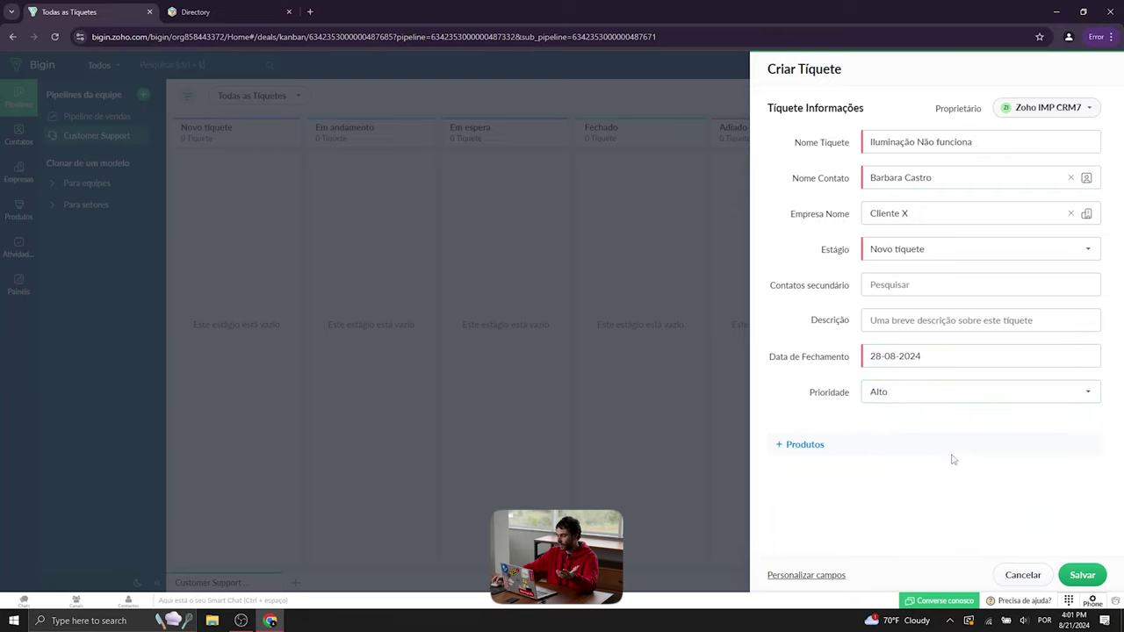
pyautogui.click(1081, 576)
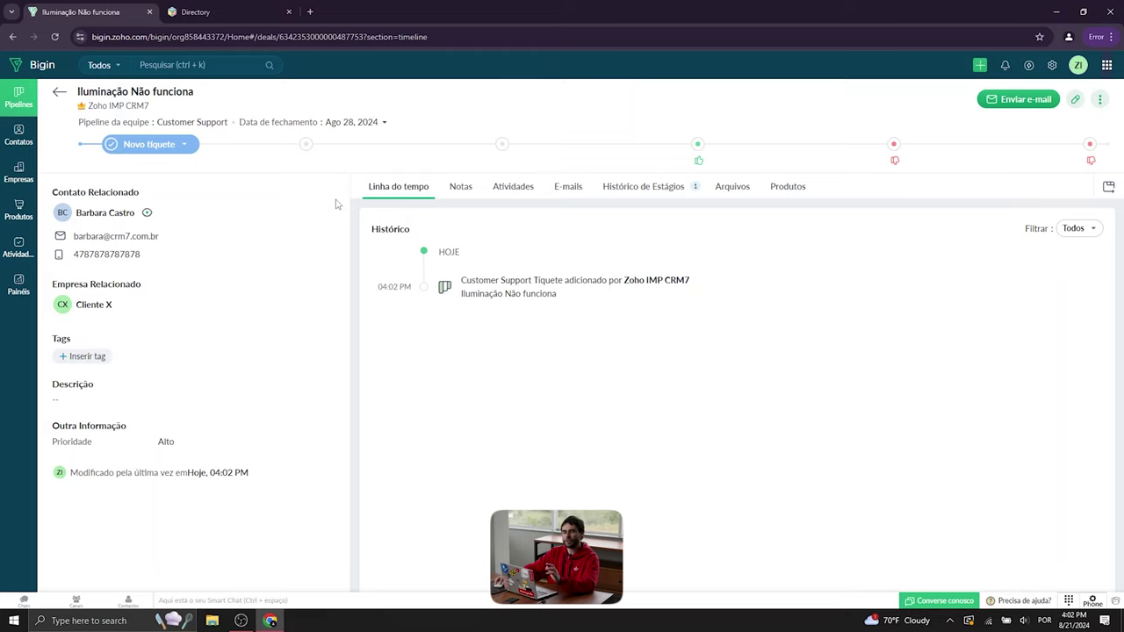
# - Leave the ticket and reopen the Customer Support board via Pipeline de vendas
pyautogui.click(59, 94)
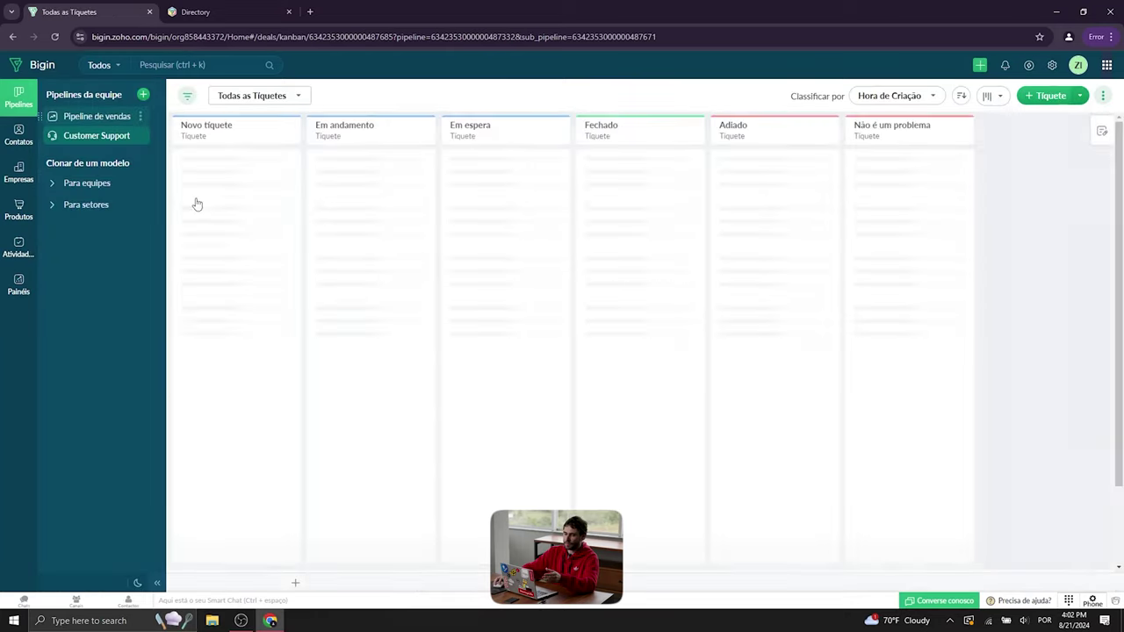
pyautogui.click(114, 115)
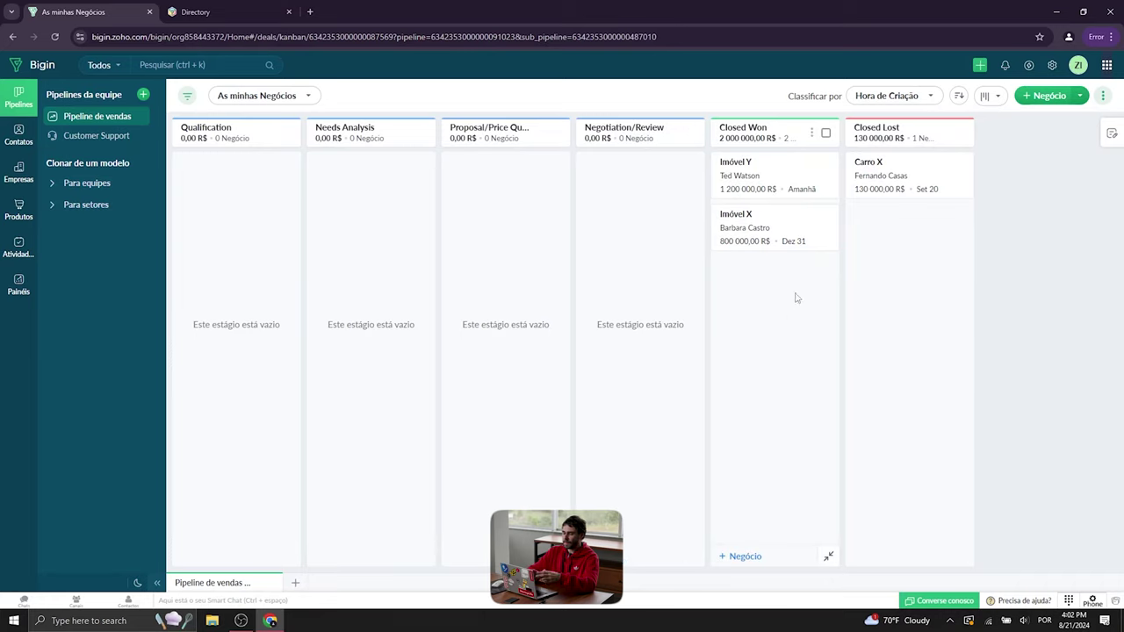
pyautogui.click(89, 137)
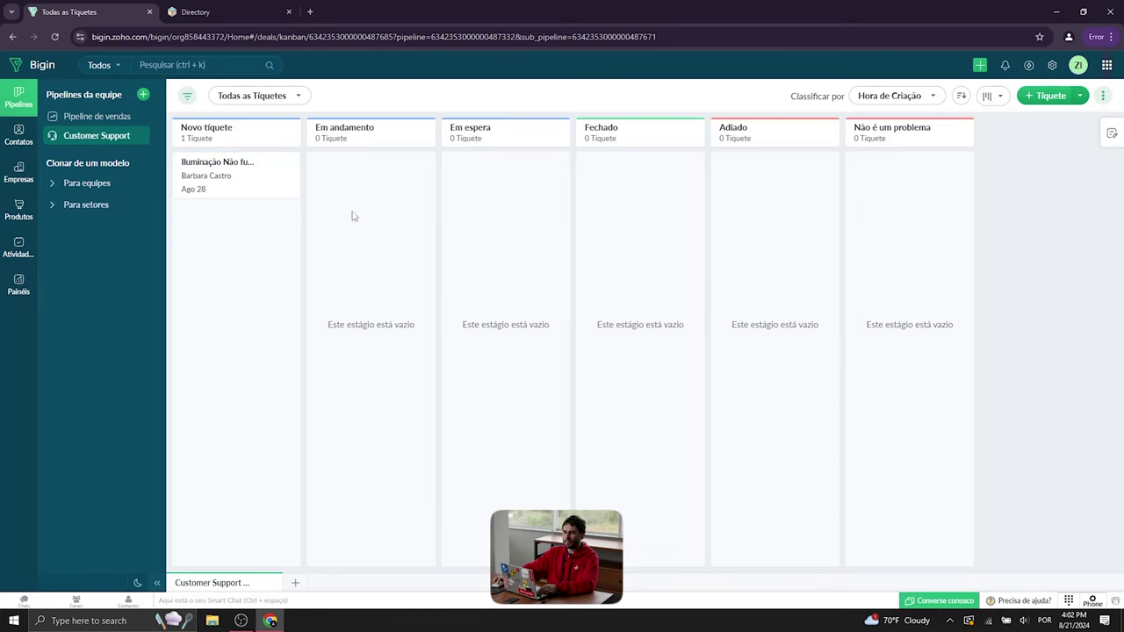
# - Create a third team pipeline from the Venda de carros usados template, after previewing Bens imóveis
pyautogui.click(142, 94)
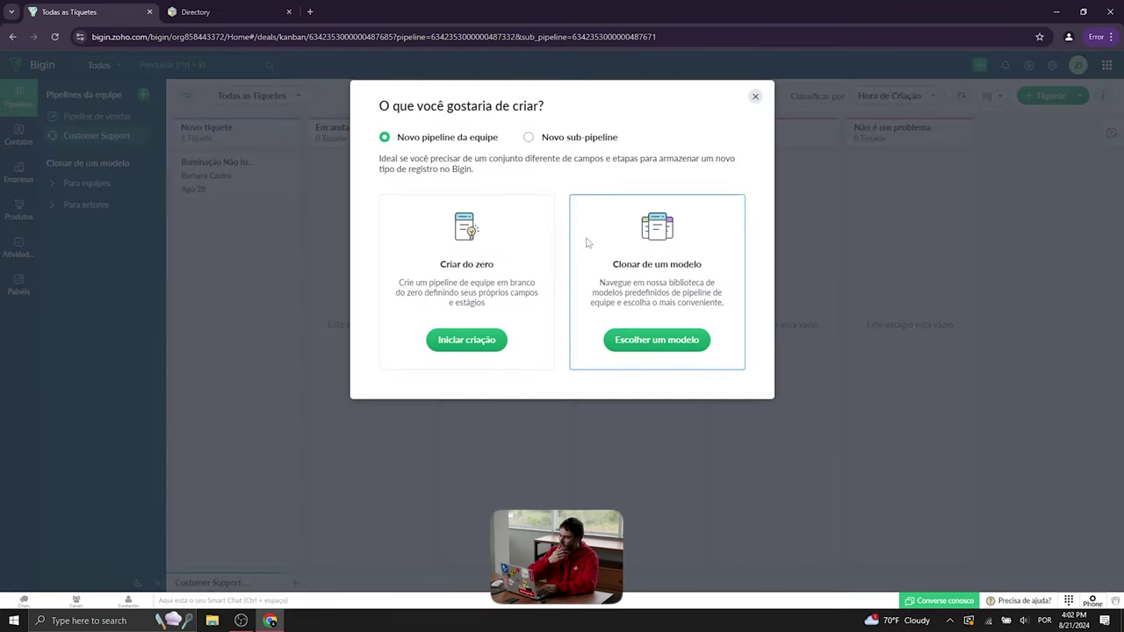
pyautogui.click(668, 342)
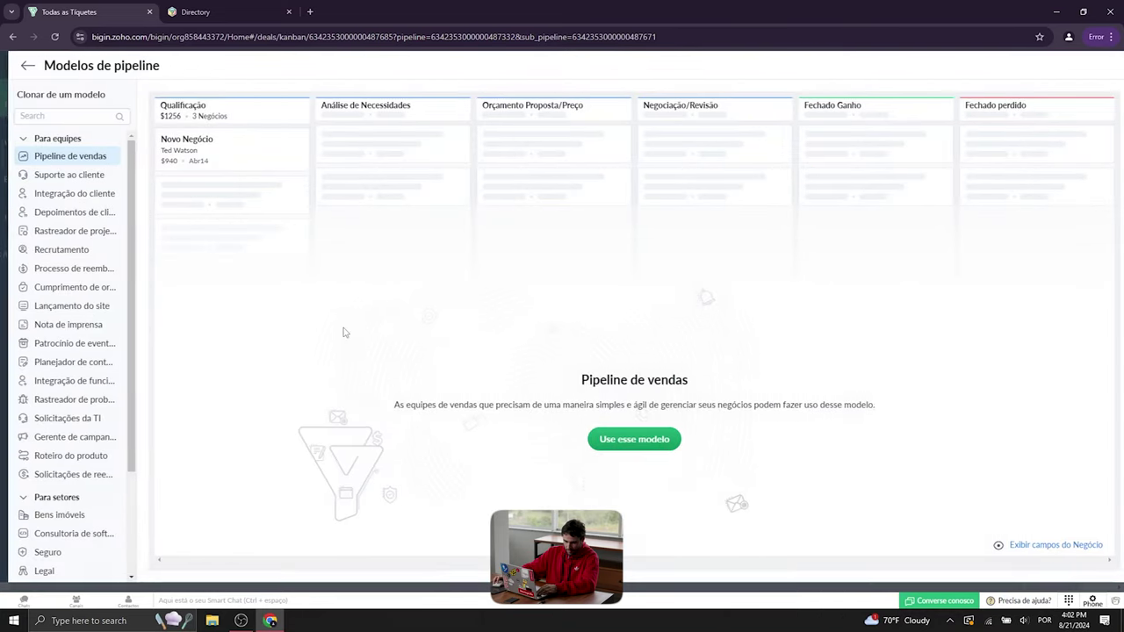
pyautogui.scroll(-3, 140, 303)
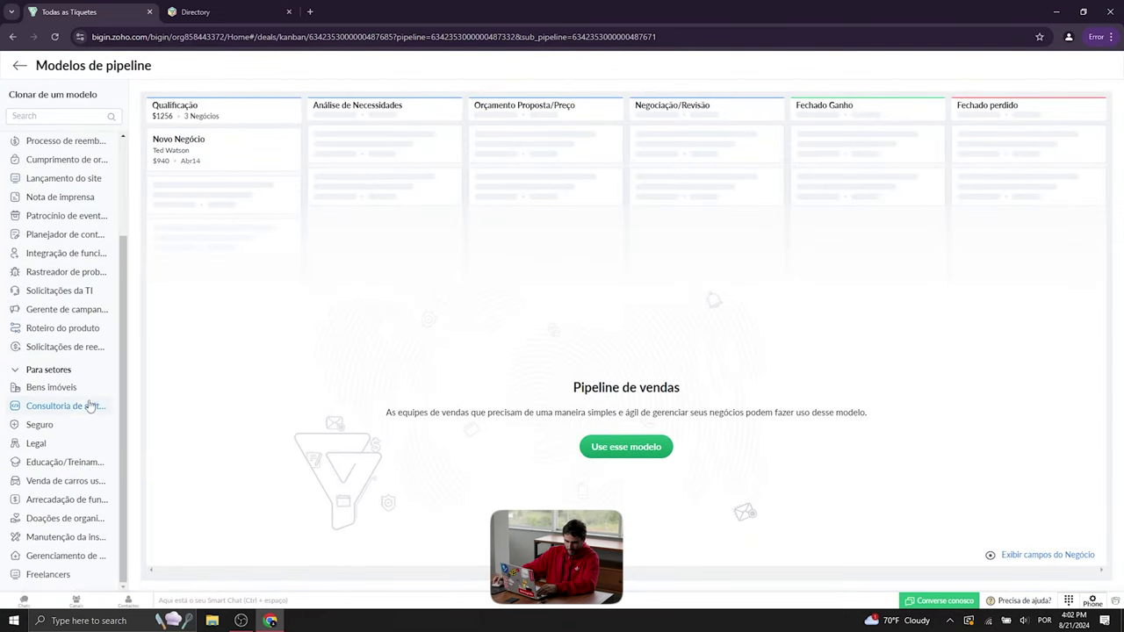
pyautogui.moveTo(125, 457); pyautogui.dragTo(125, 349)
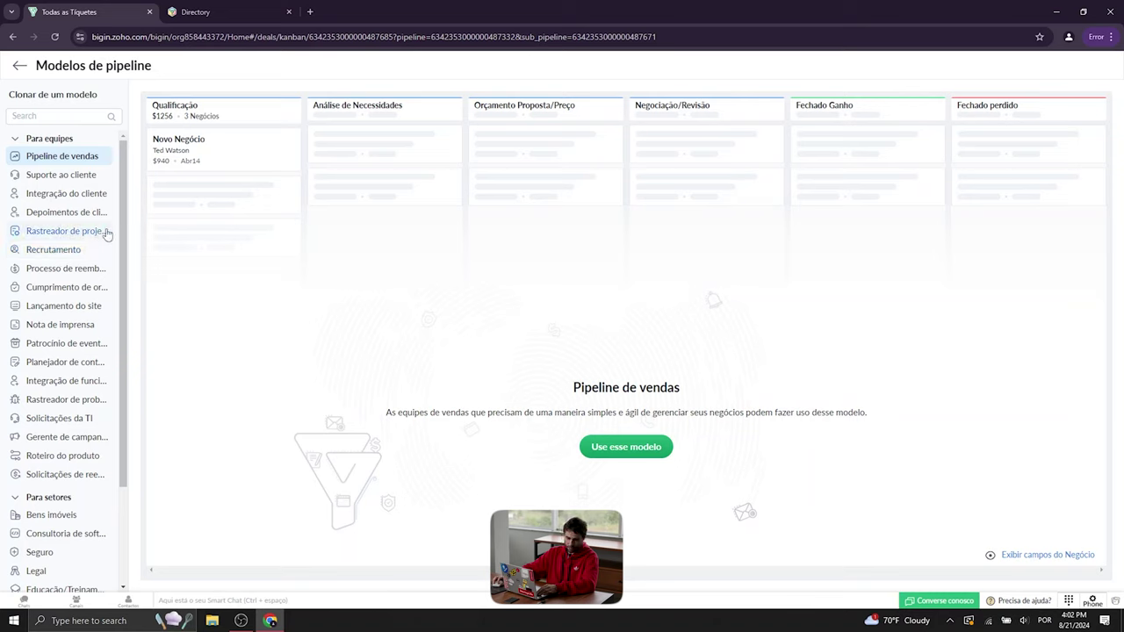
pyautogui.scroll(-3, 106, 386)
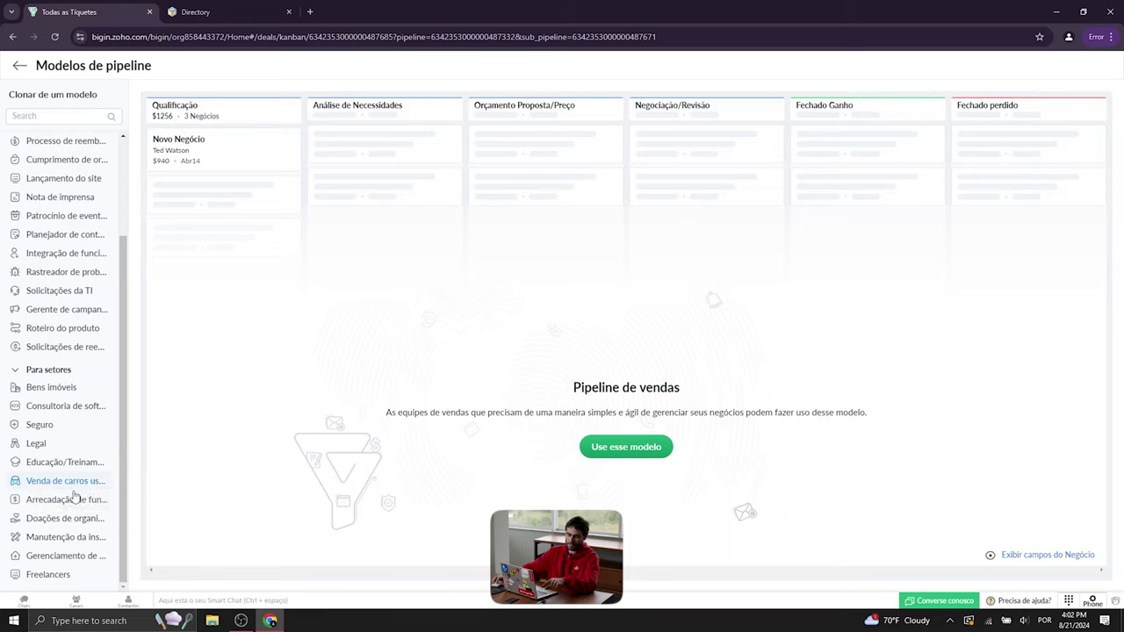
pyautogui.click(67, 389)
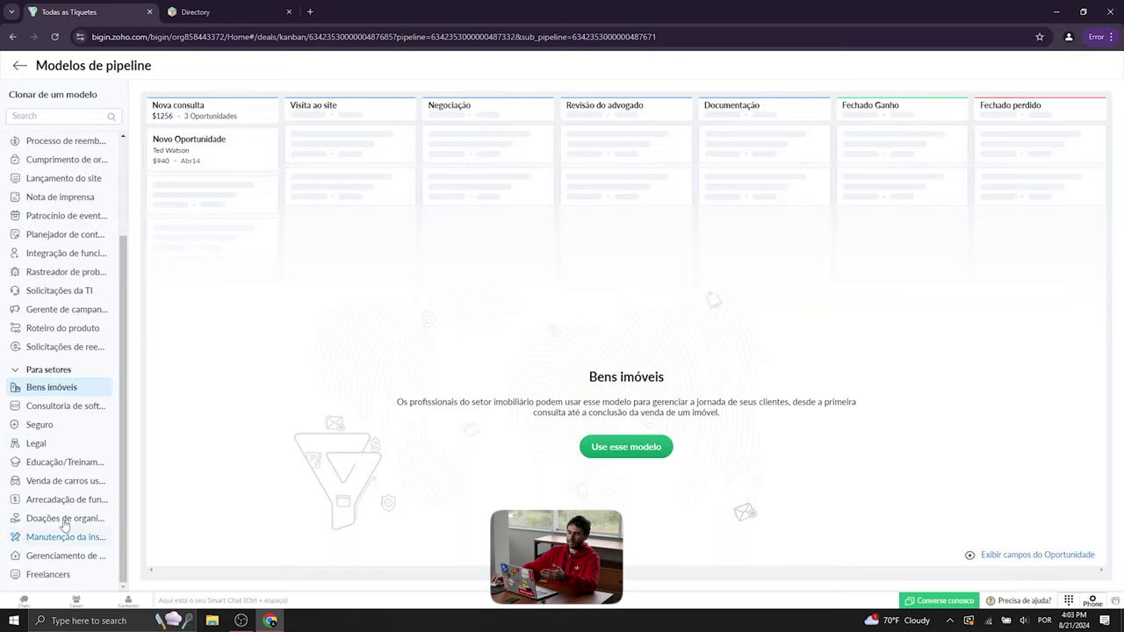
pyautogui.click(60, 482)
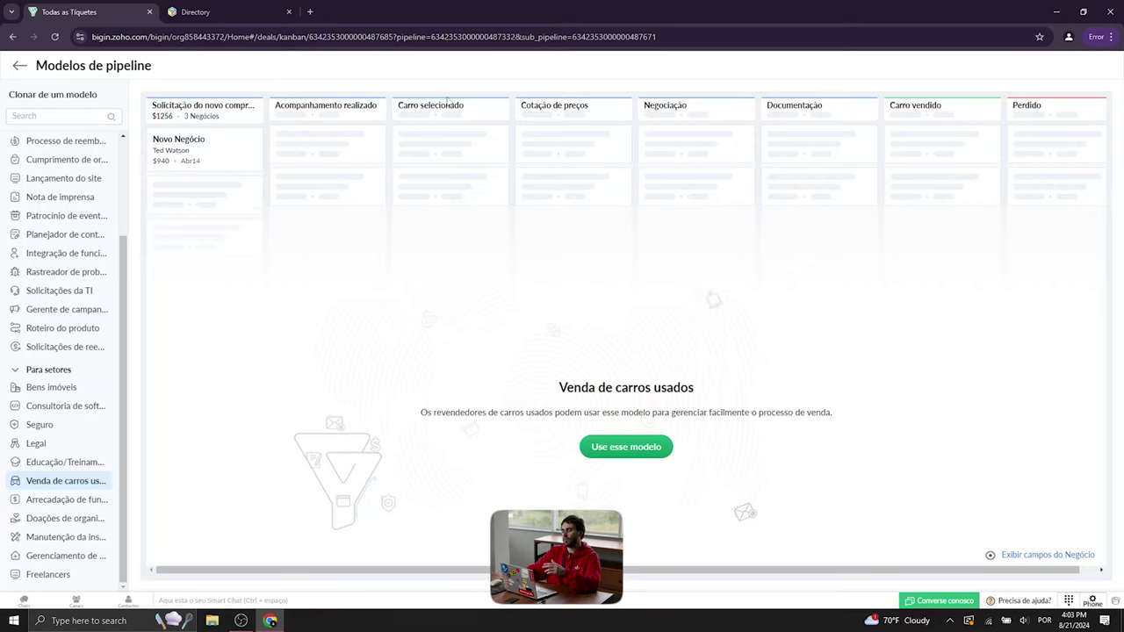
pyautogui.click(649, 449)
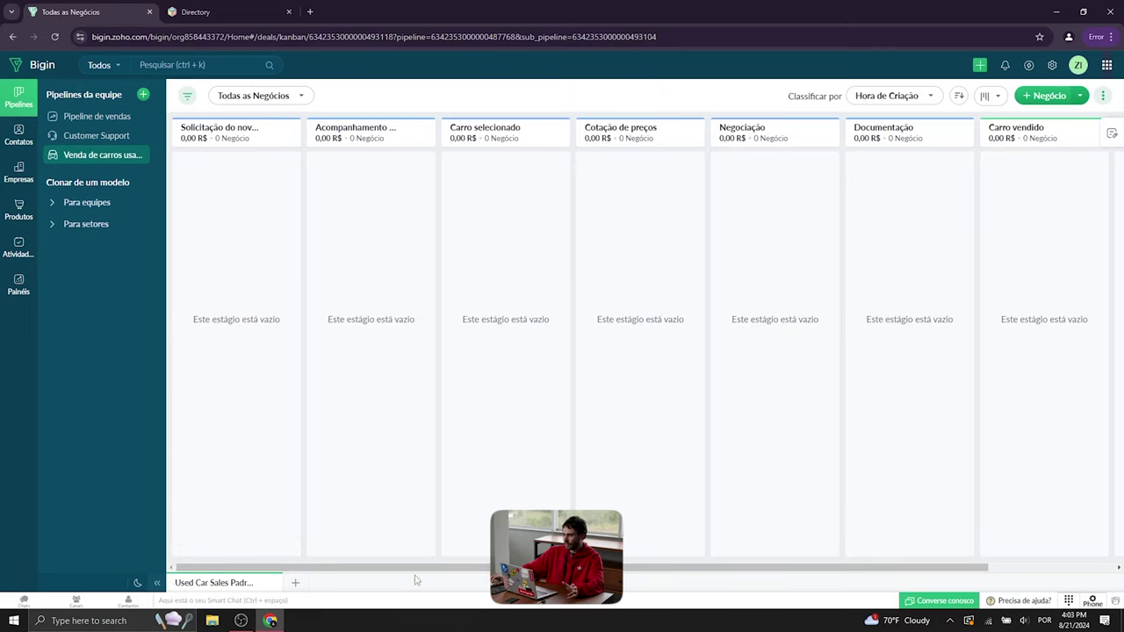
pyautogui.moveTo(416, 567); pyautogui.dragTo(416, 567)
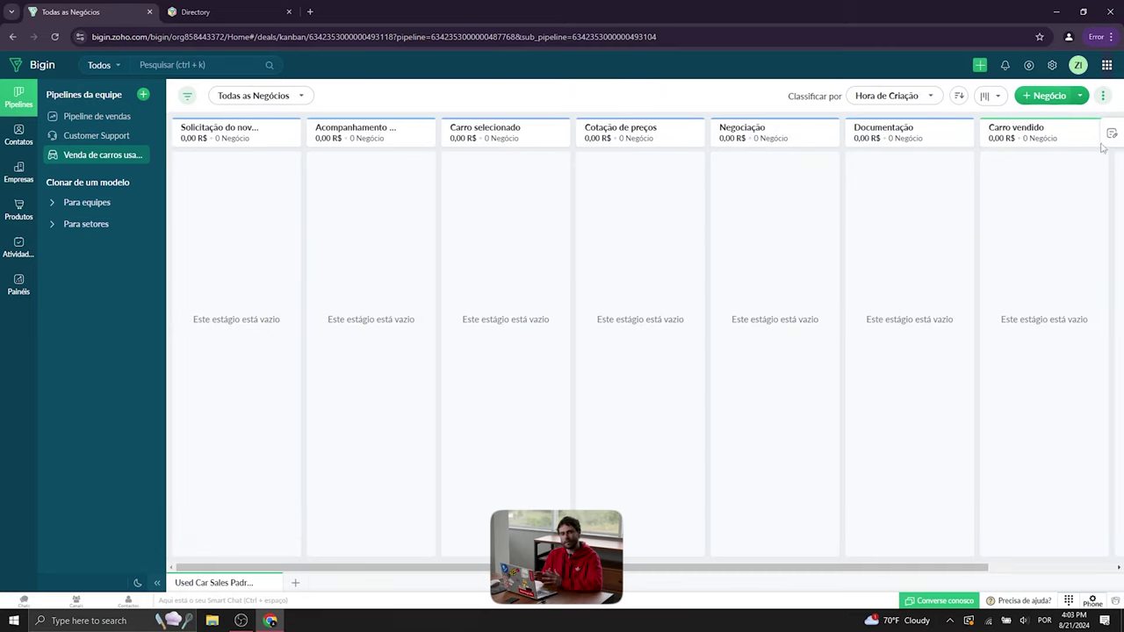
pyautogui.click(1049, 96)
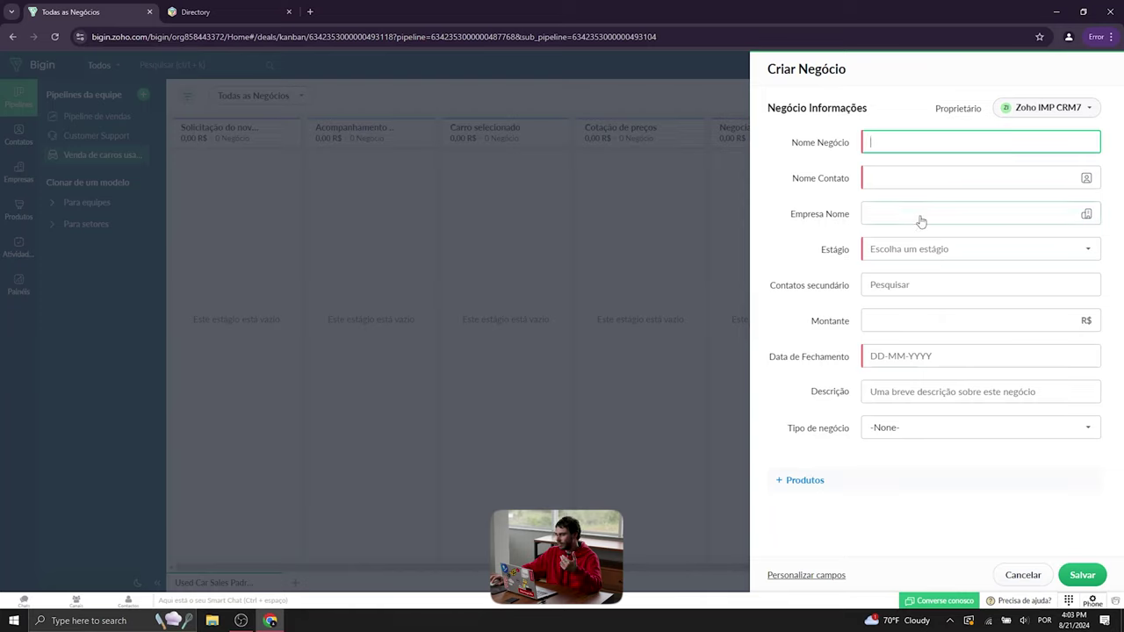
pyautogui.click(912, 321)
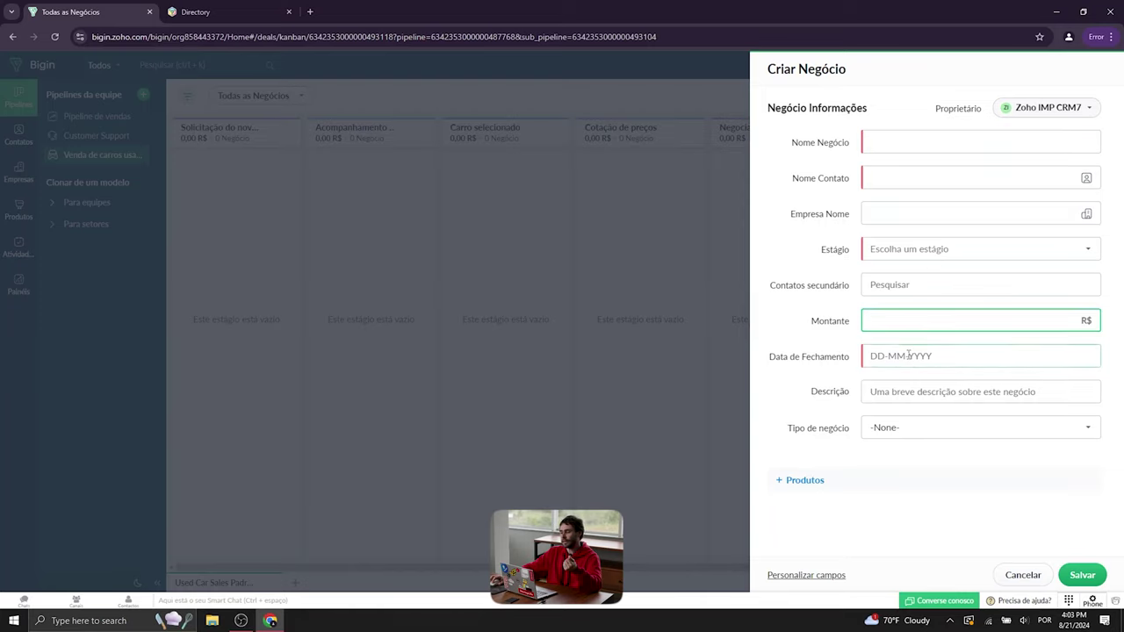
pyautogui.click(909, 355)
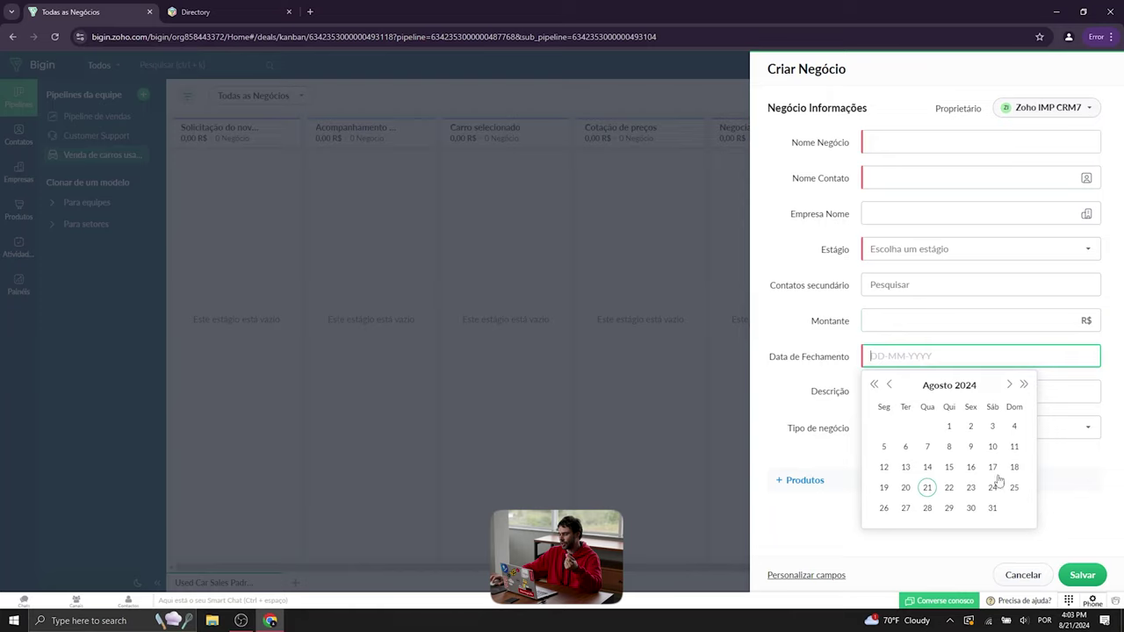
pyautogui.click(949, 509)
pyautogui.click(949, 430)
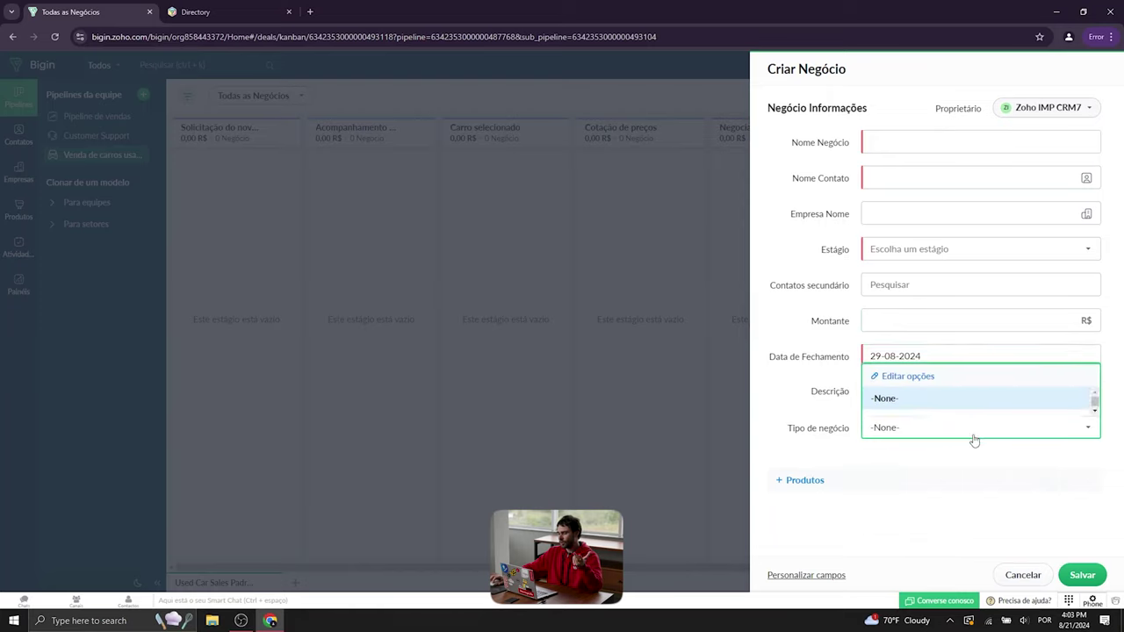
pyautogui.click(973, 439)
pyautogui.click(987, 427)
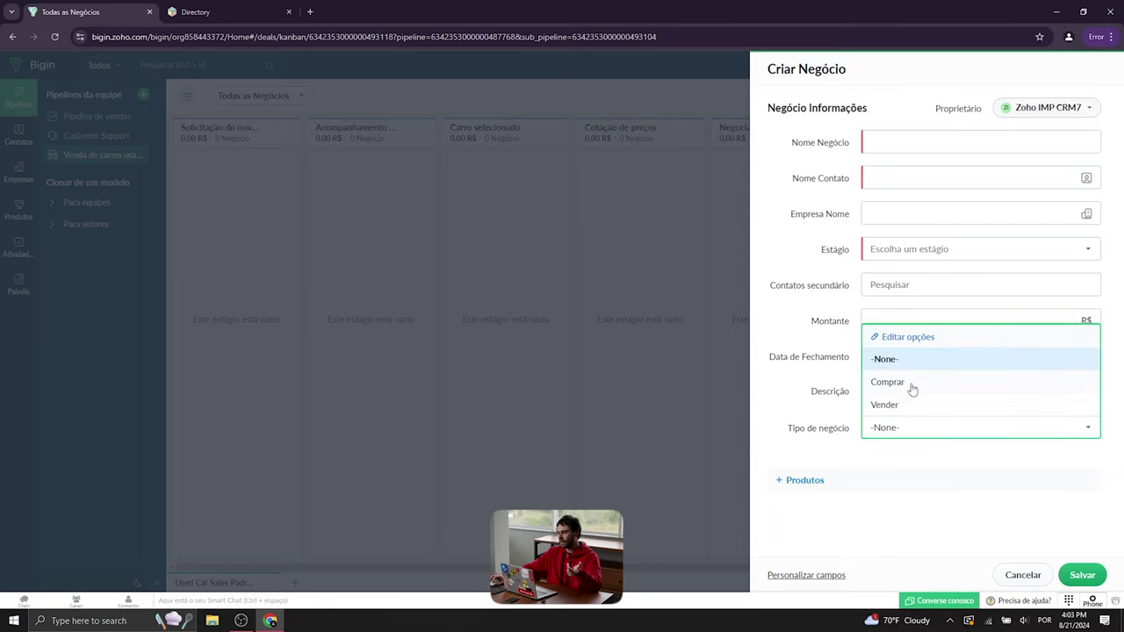
pyautogui.click(944, 464)
pyautogui.click(944, 462)
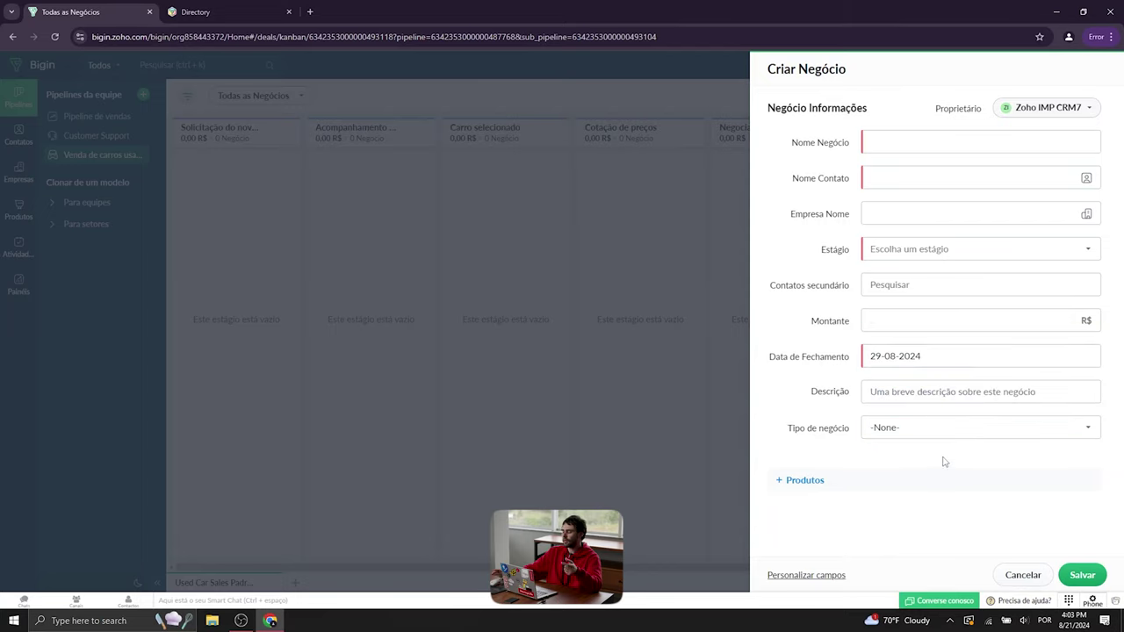
pyautogui.click(1023, 575)
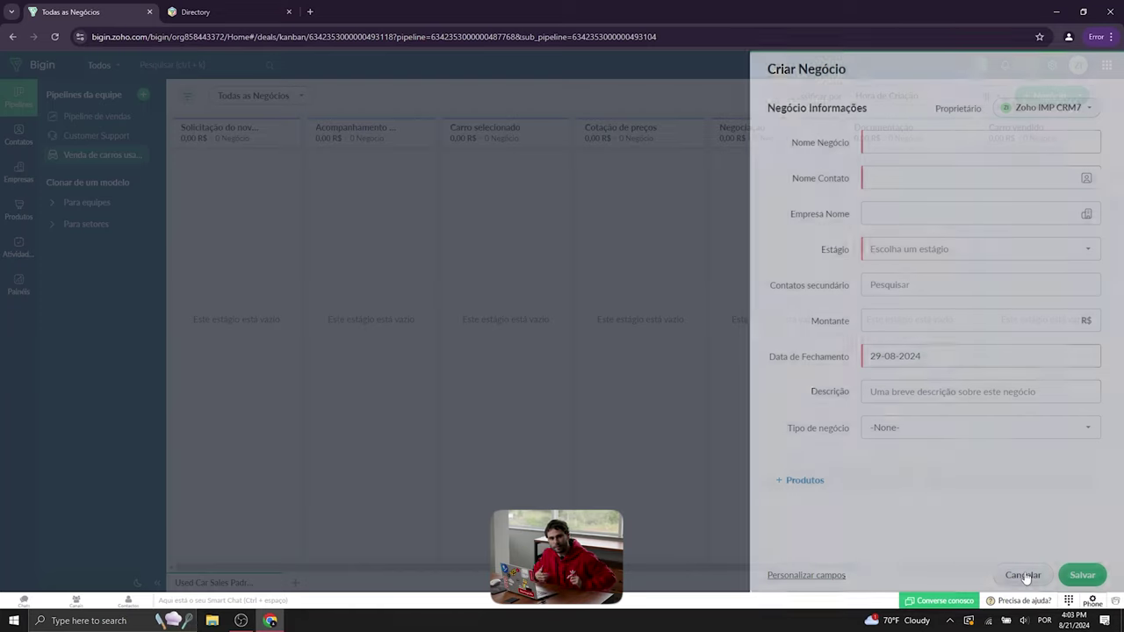